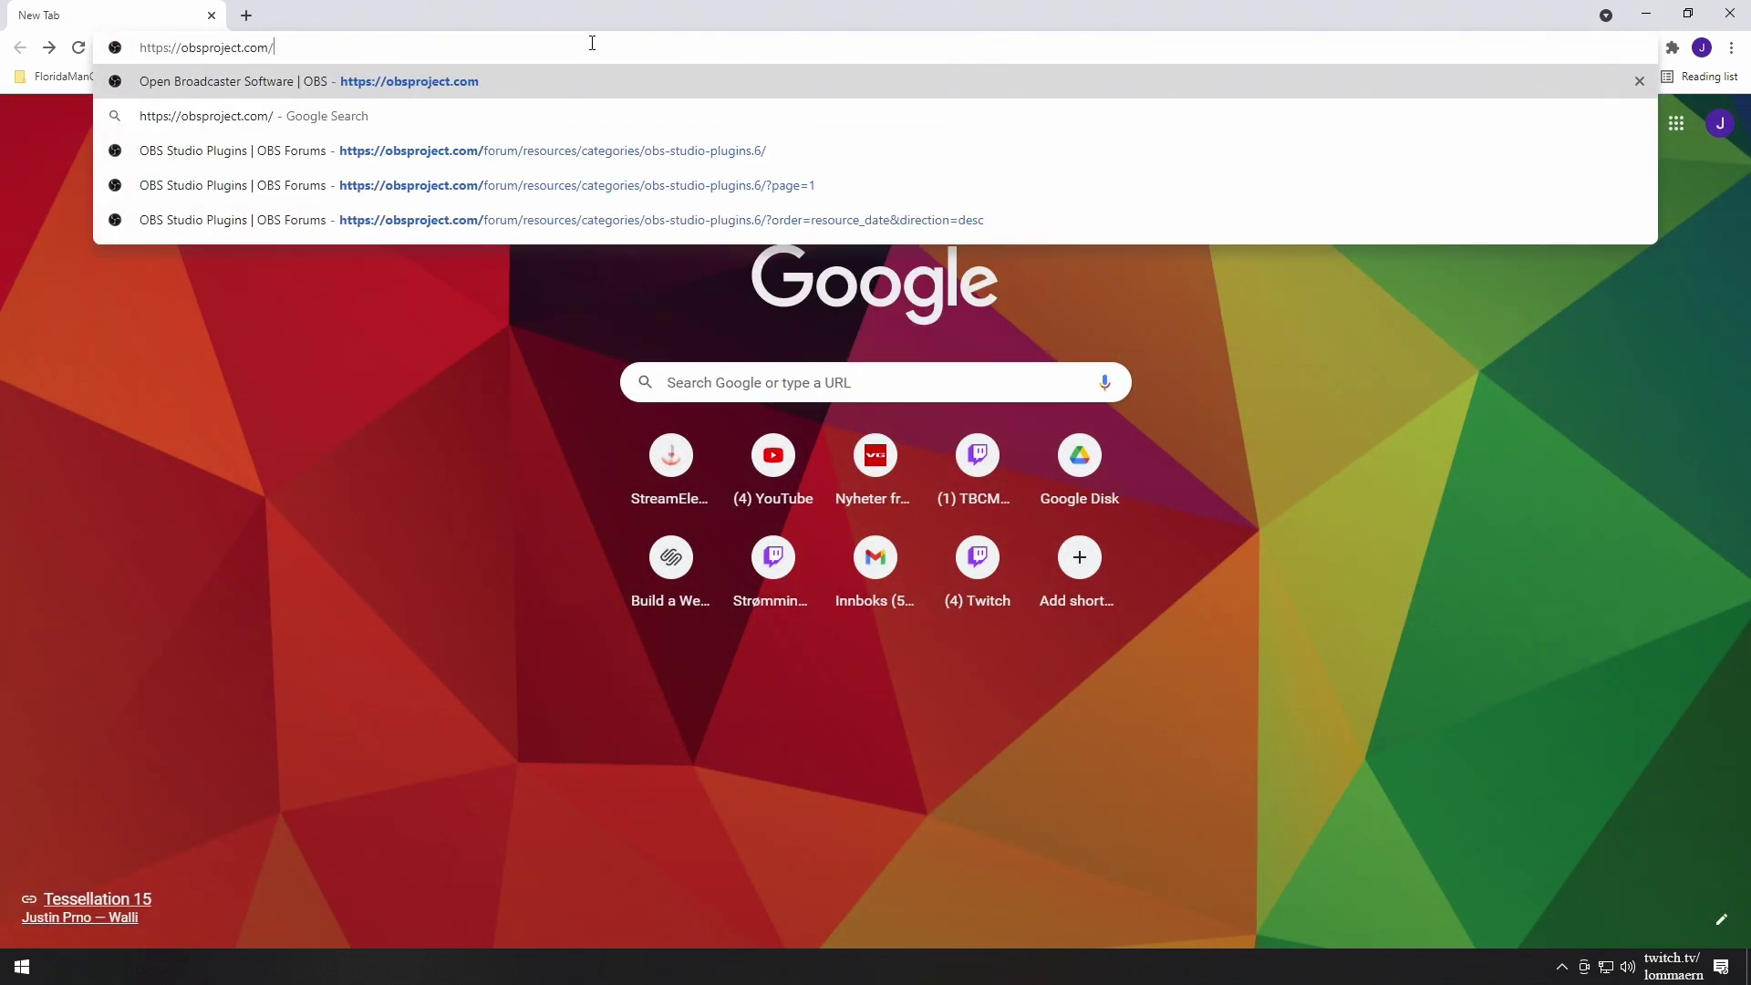
- Download the OBS Studio 26.1.1 Windows installer from obsproject.com and run it
key("Return")
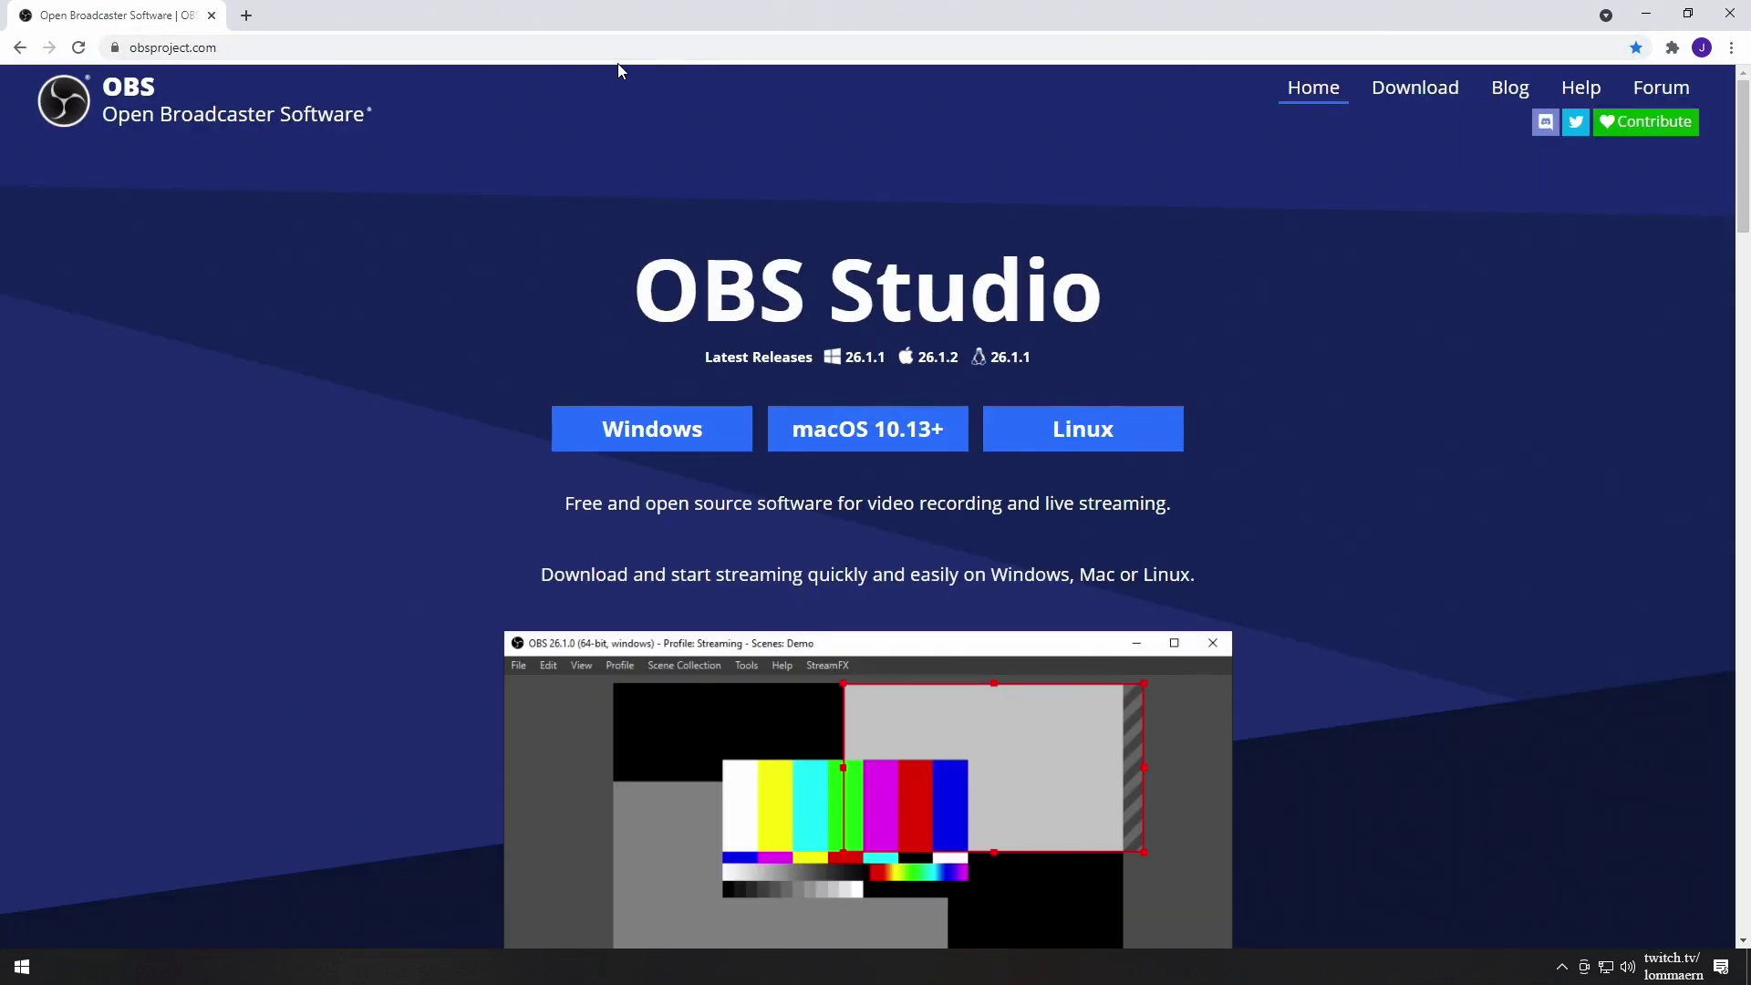
left_click(663, 432)
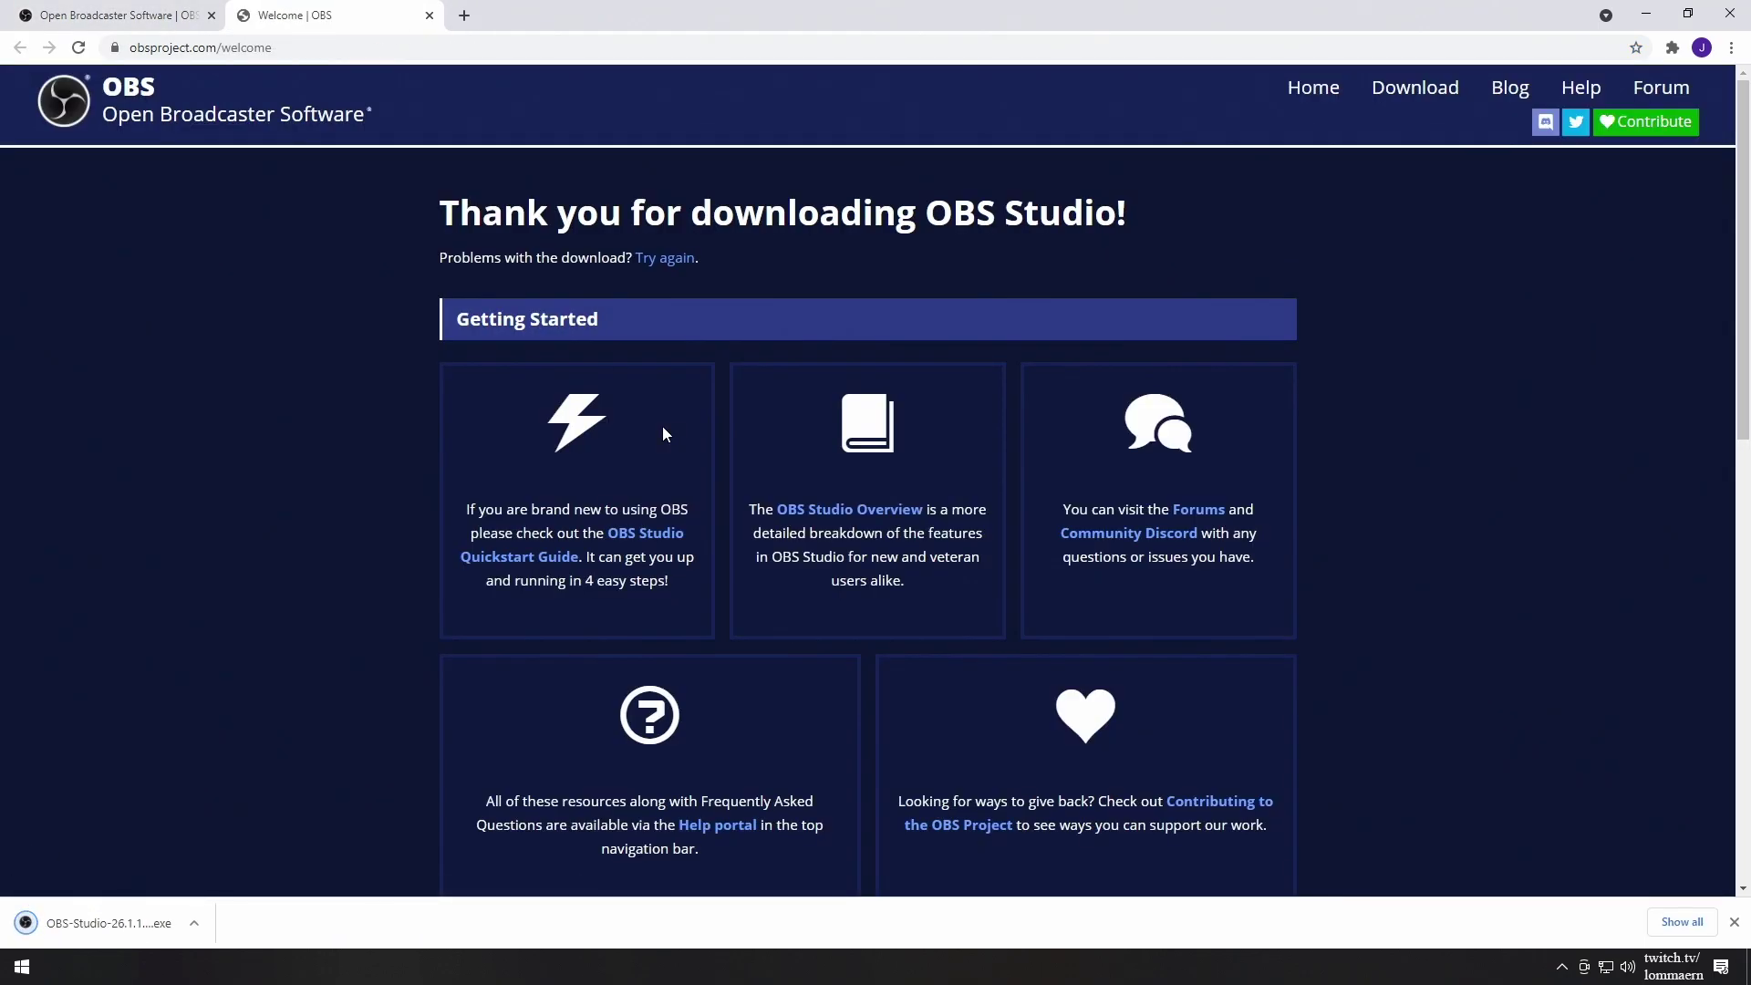
left_click(144, 911)
- Allow the installer, accept the licence, install OBS Studio 26.1.1, and finish with Launch OBS Studio checked
left_click(779, 595)
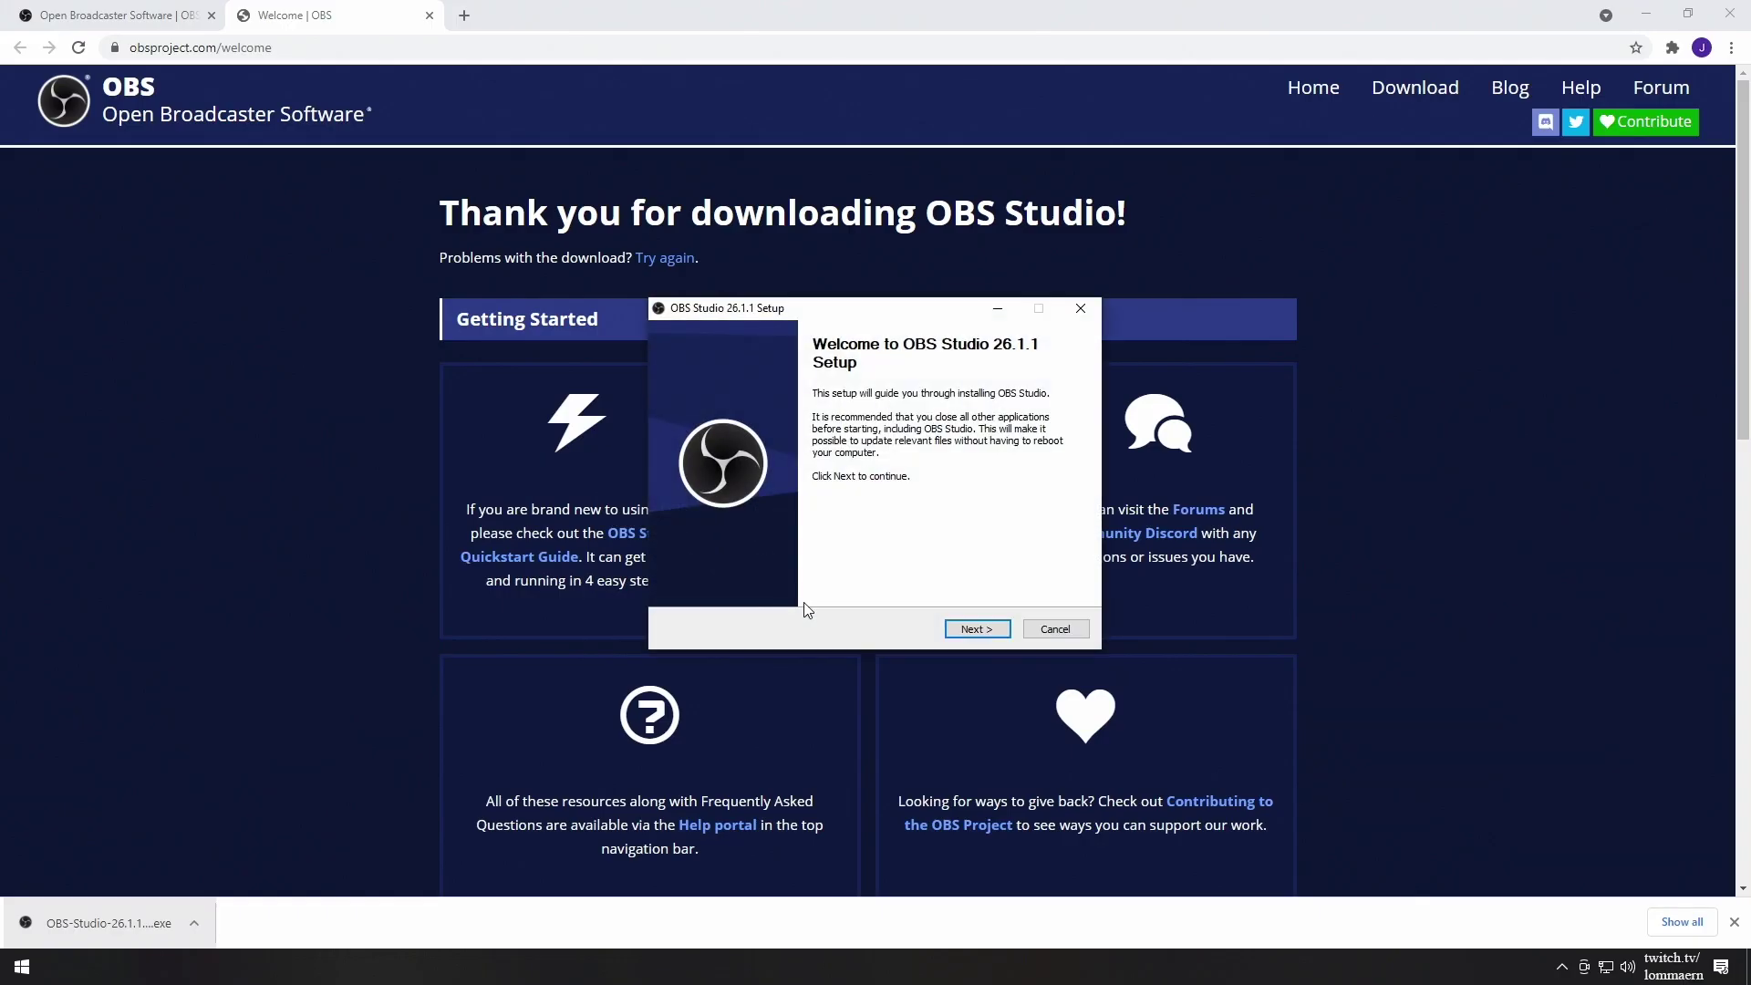
left_click(976, 628)
left_click(978, 628)
left_click(983, 629)
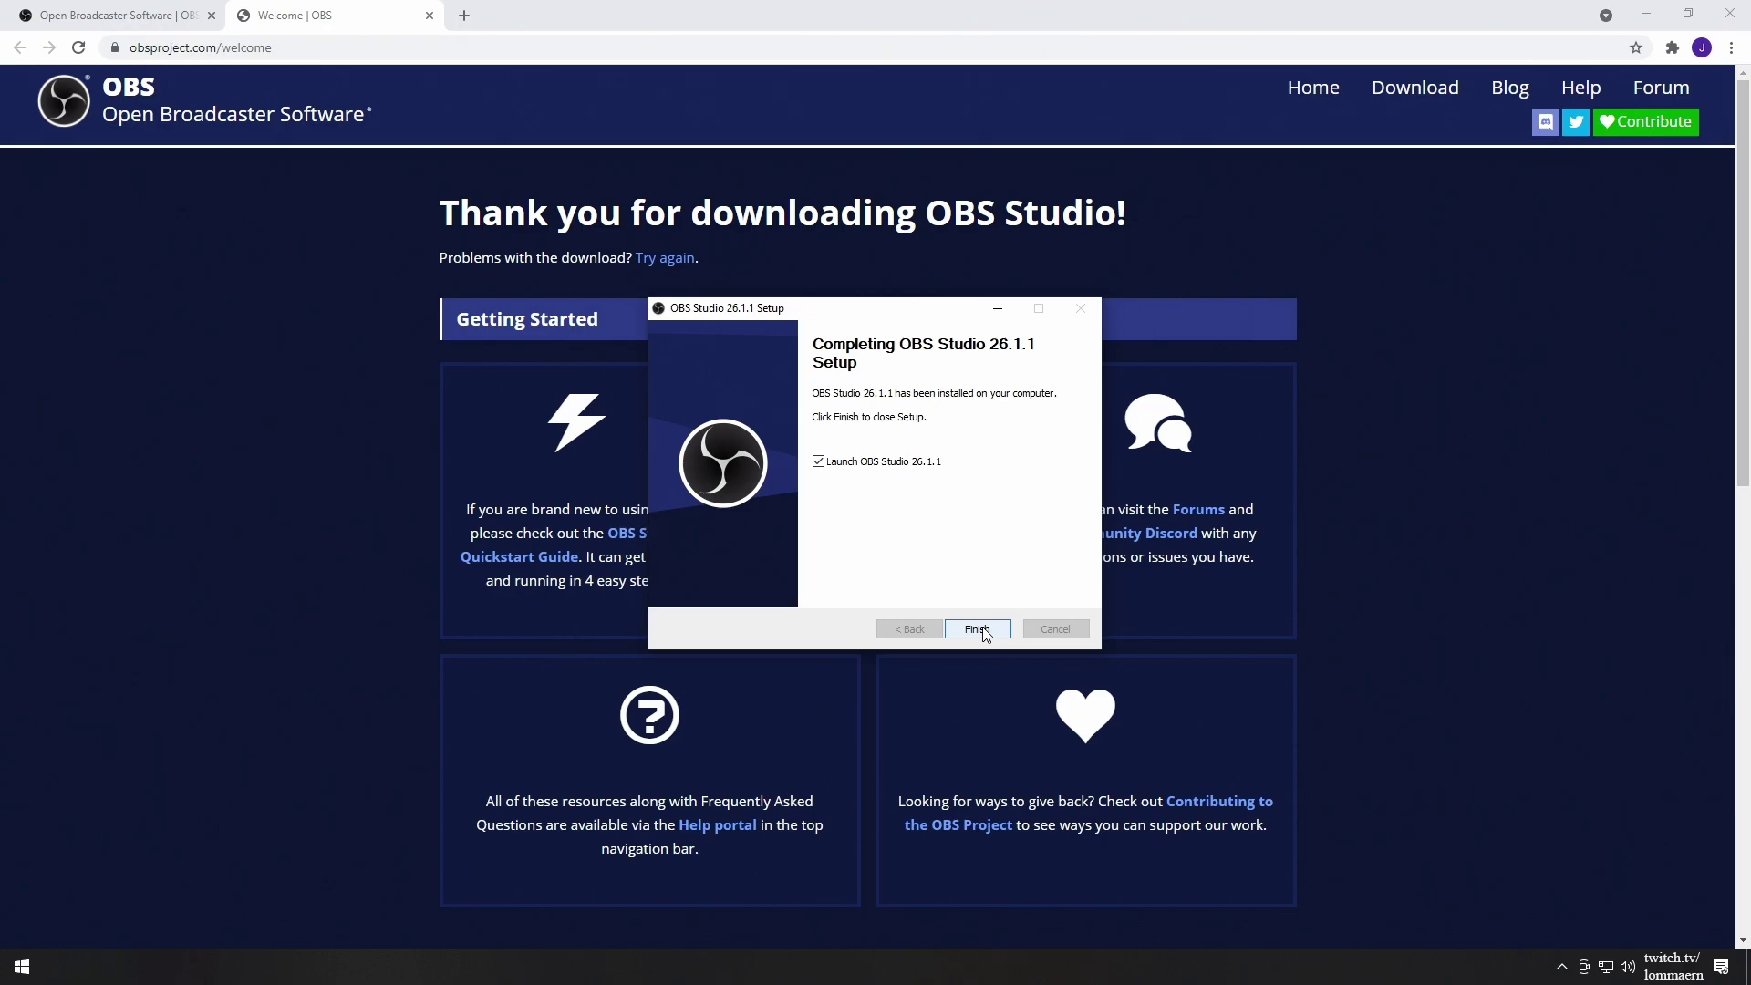
left_click(977, 630)
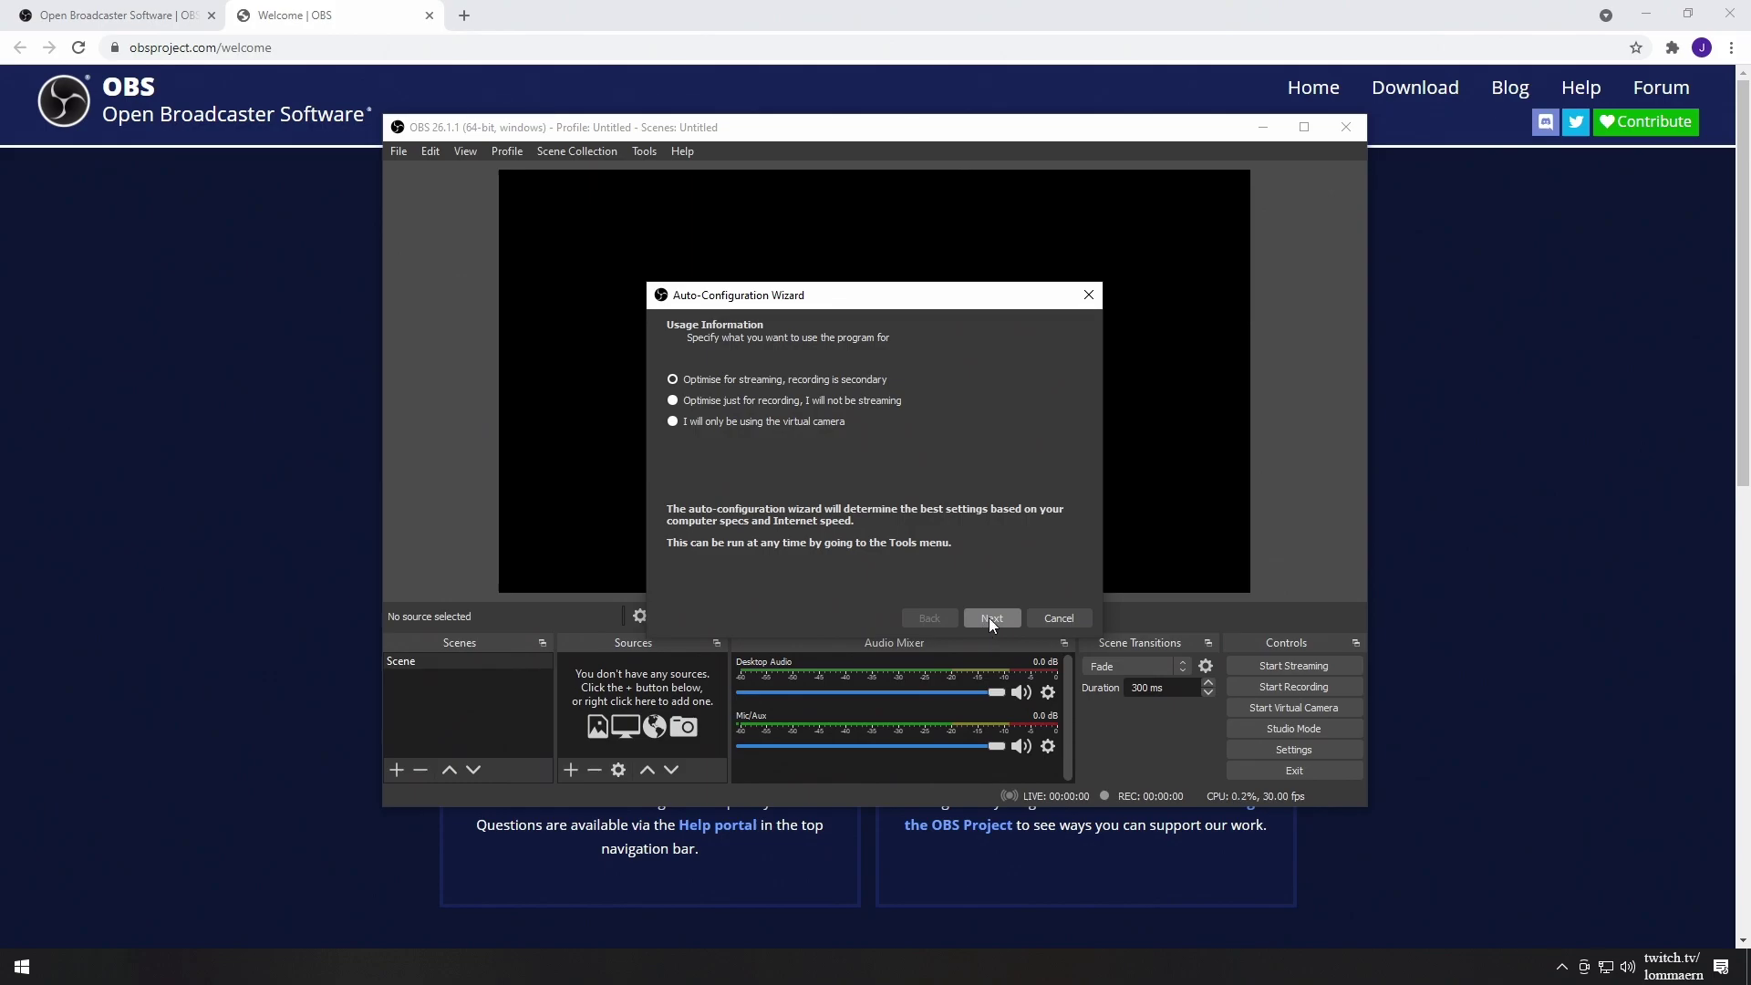
- Keep streaming-first usage and the 1920x1080 canvas, choose 60 FPS, and continue to stream information
left_click(990, 620)
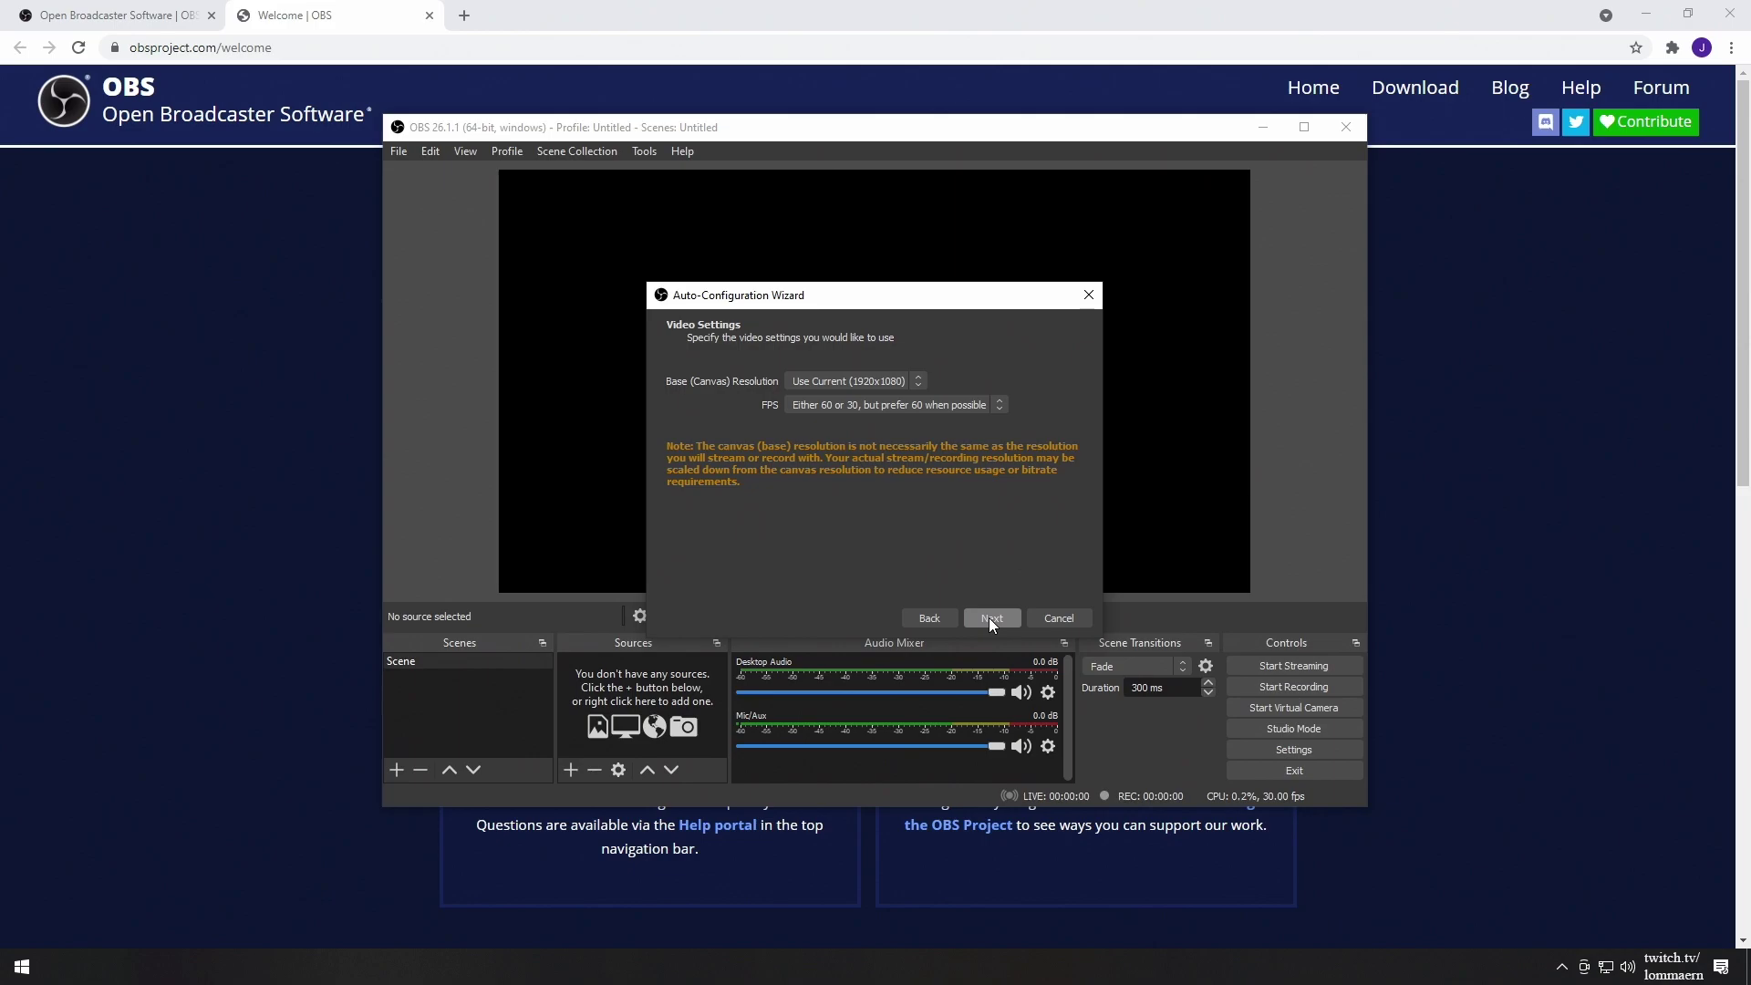
left_click(1001, 404)
left_click(946, 468)
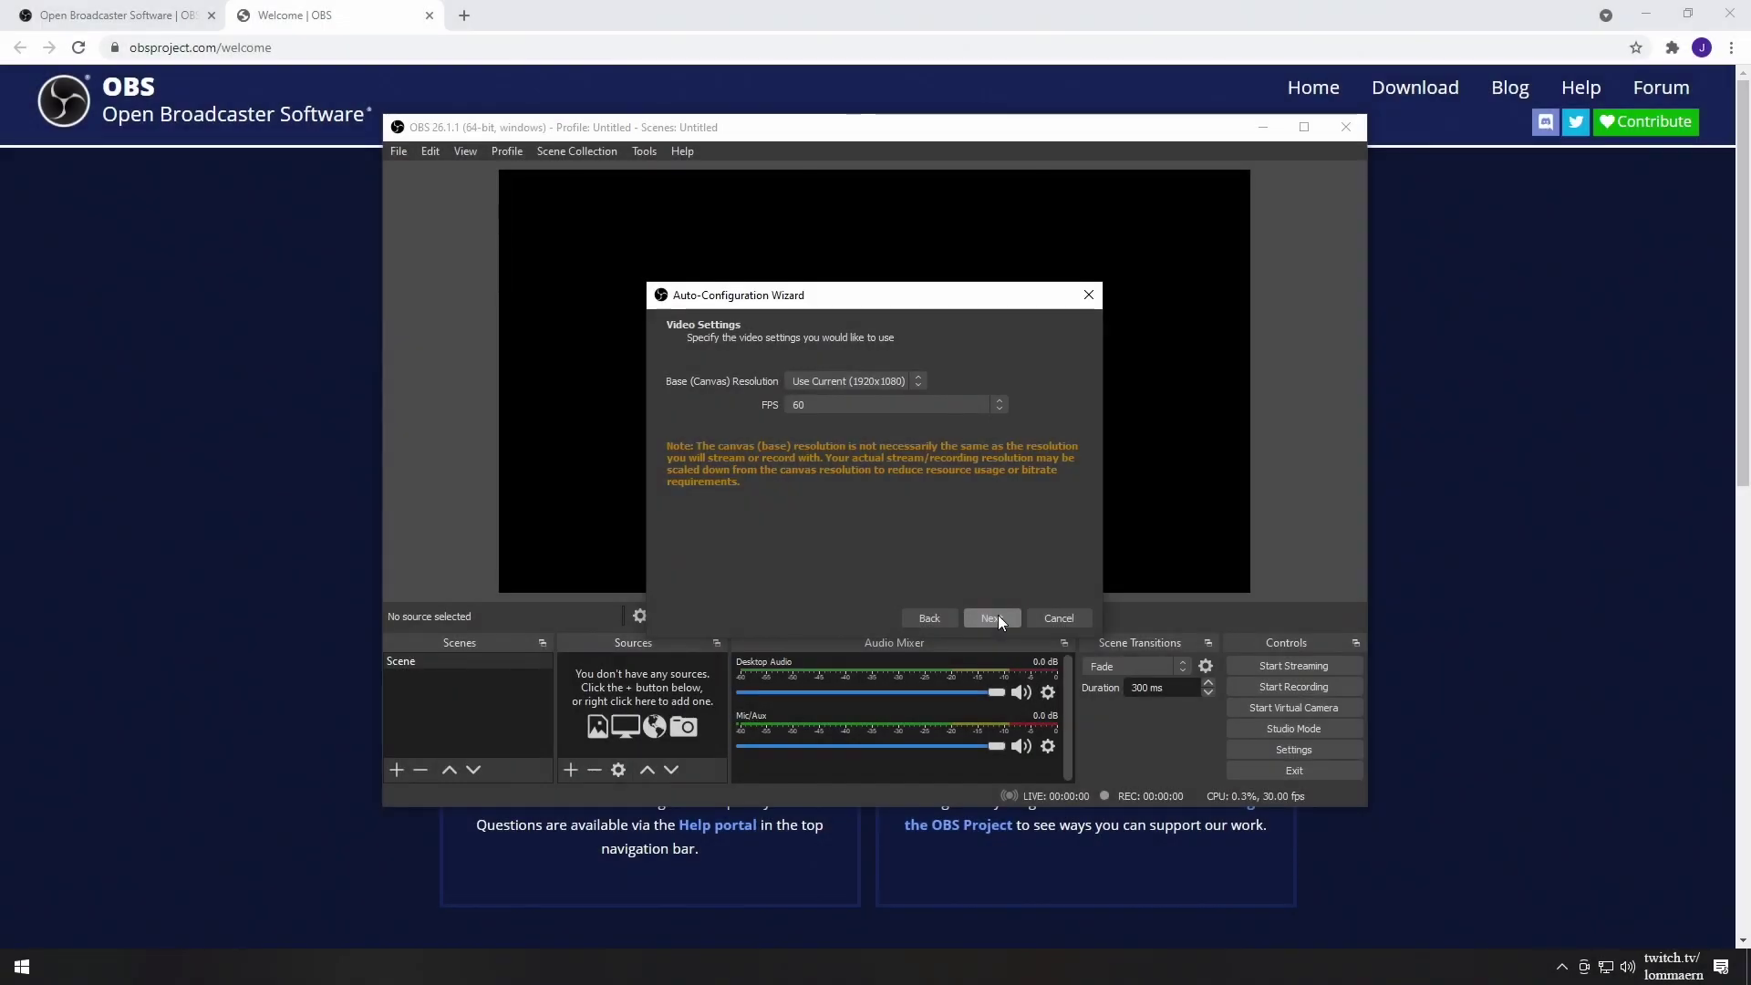
left_click(998, 620)
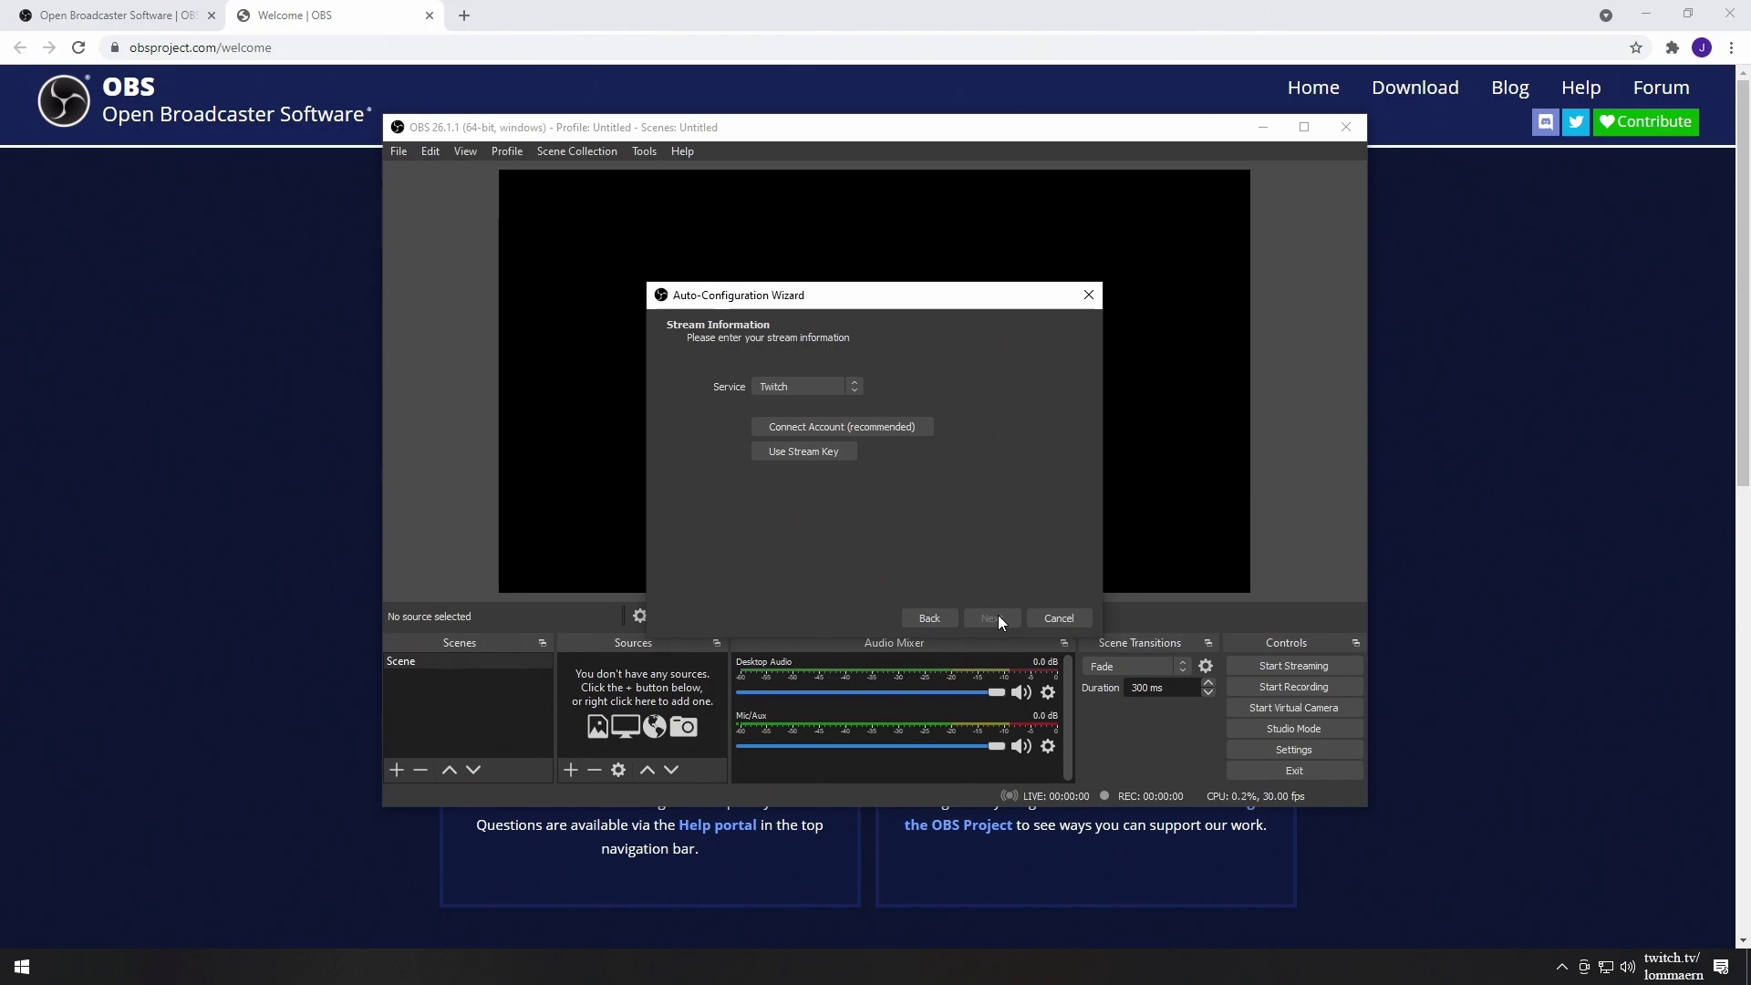
- Choose Facebook Live as the streaming service and open Facebook's Get Stream Key page
left_click(855, 385)
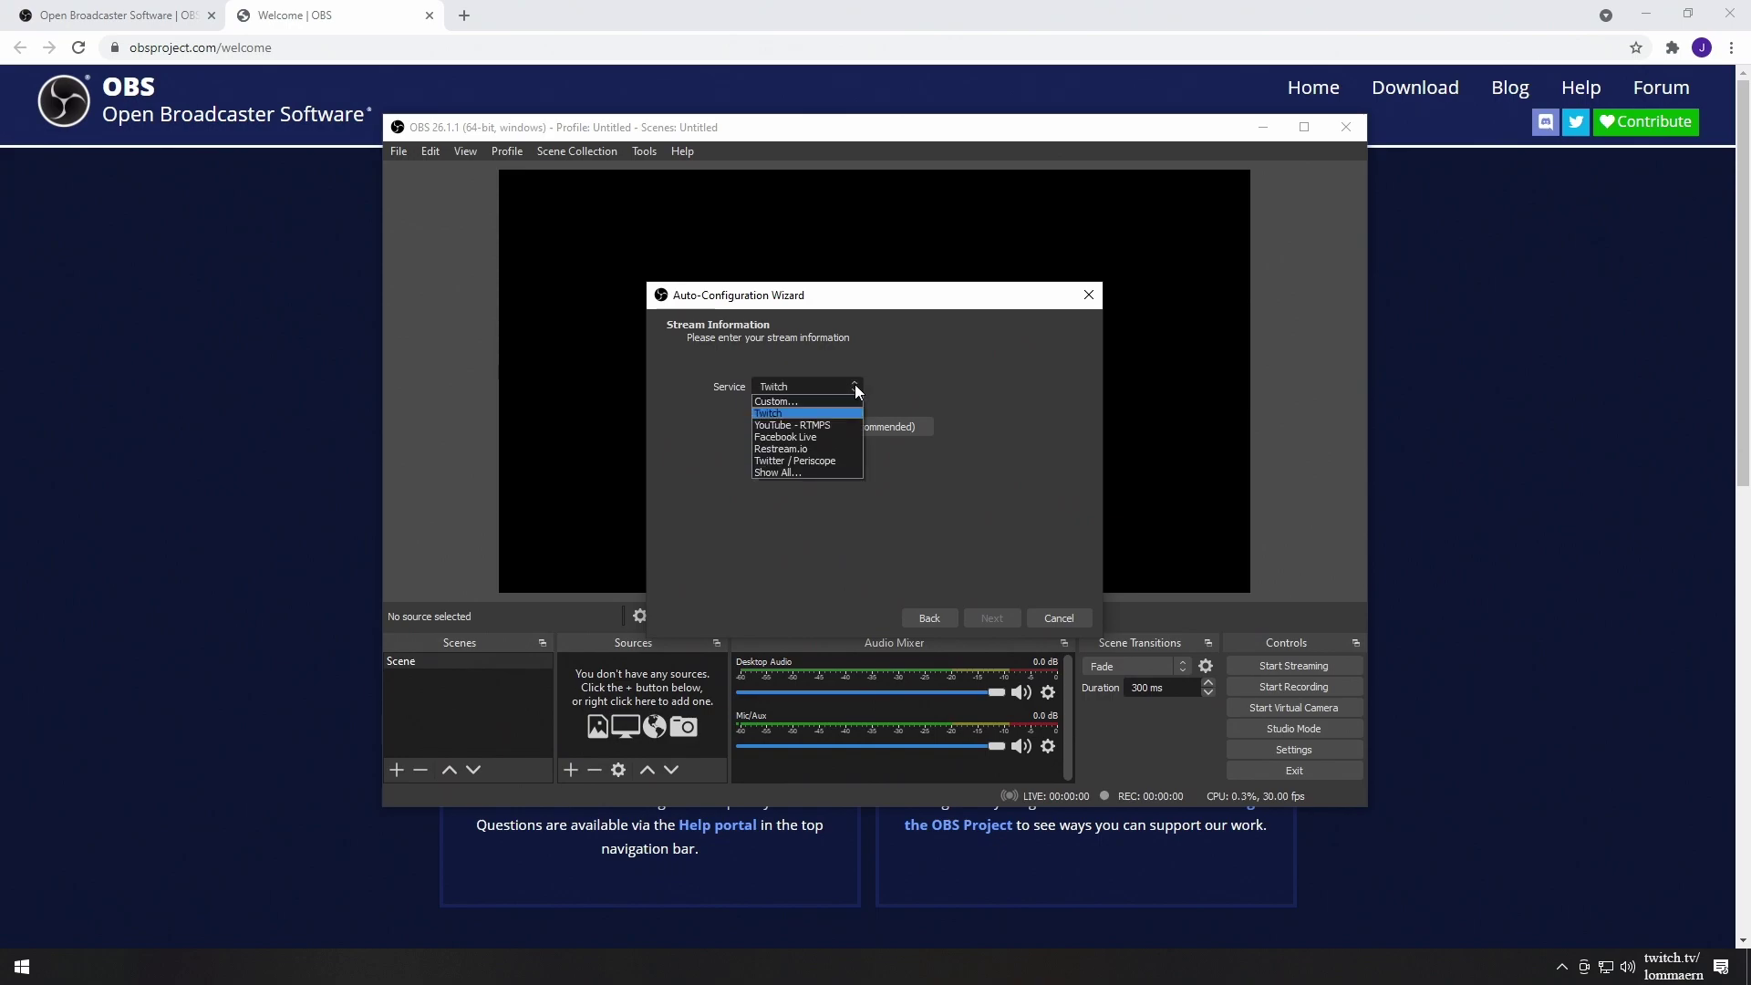
left_click(830, 435)
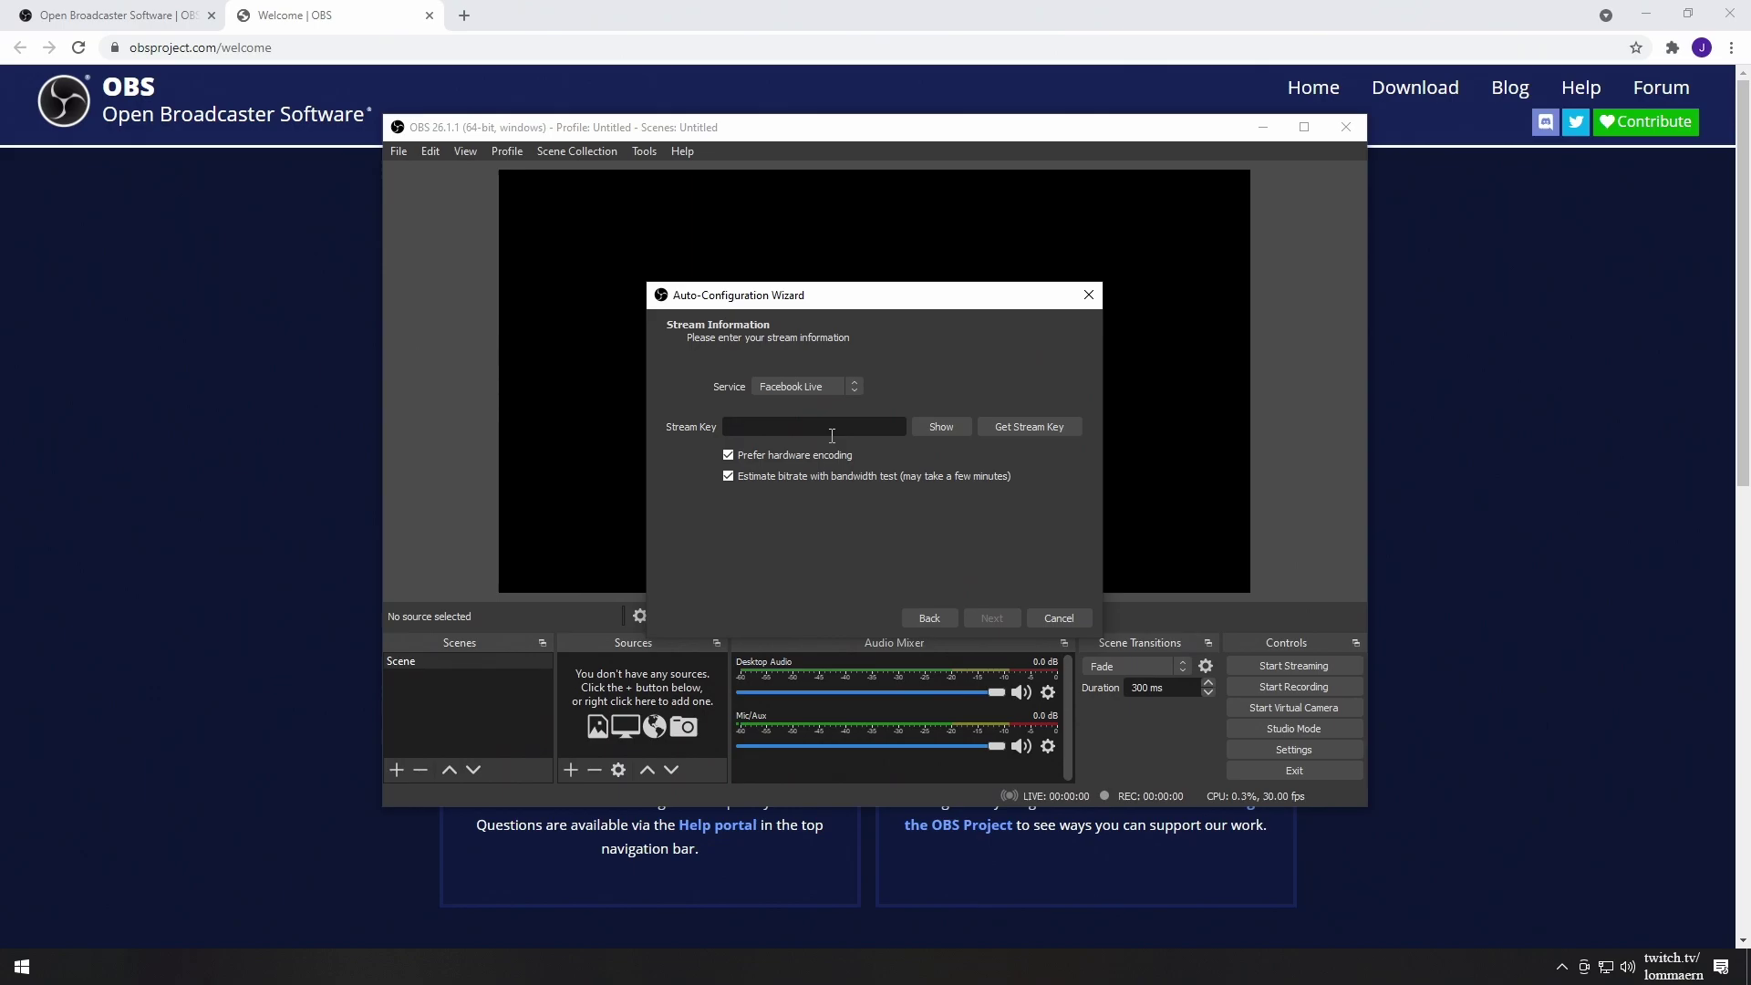
left_click(1010, 425)
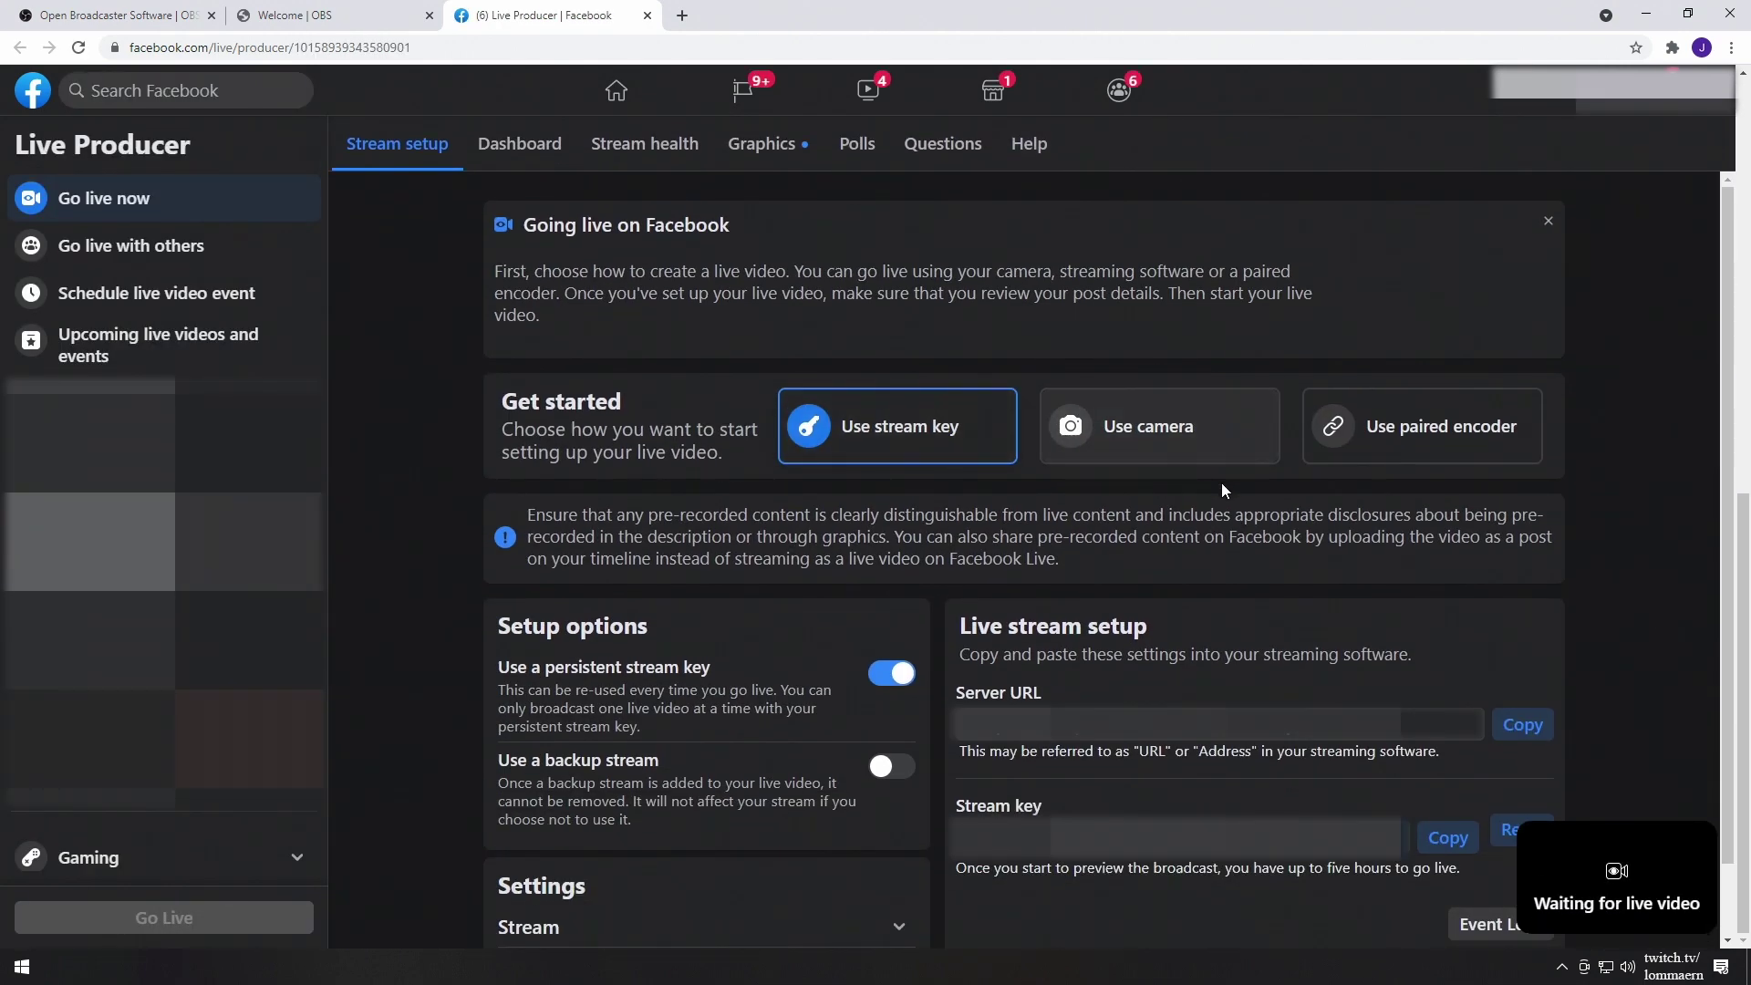
- Copy the persistent stream key from Facebook Live Producer and switch back to the OBS wizard
scroll(1573, 557, "down", 2)
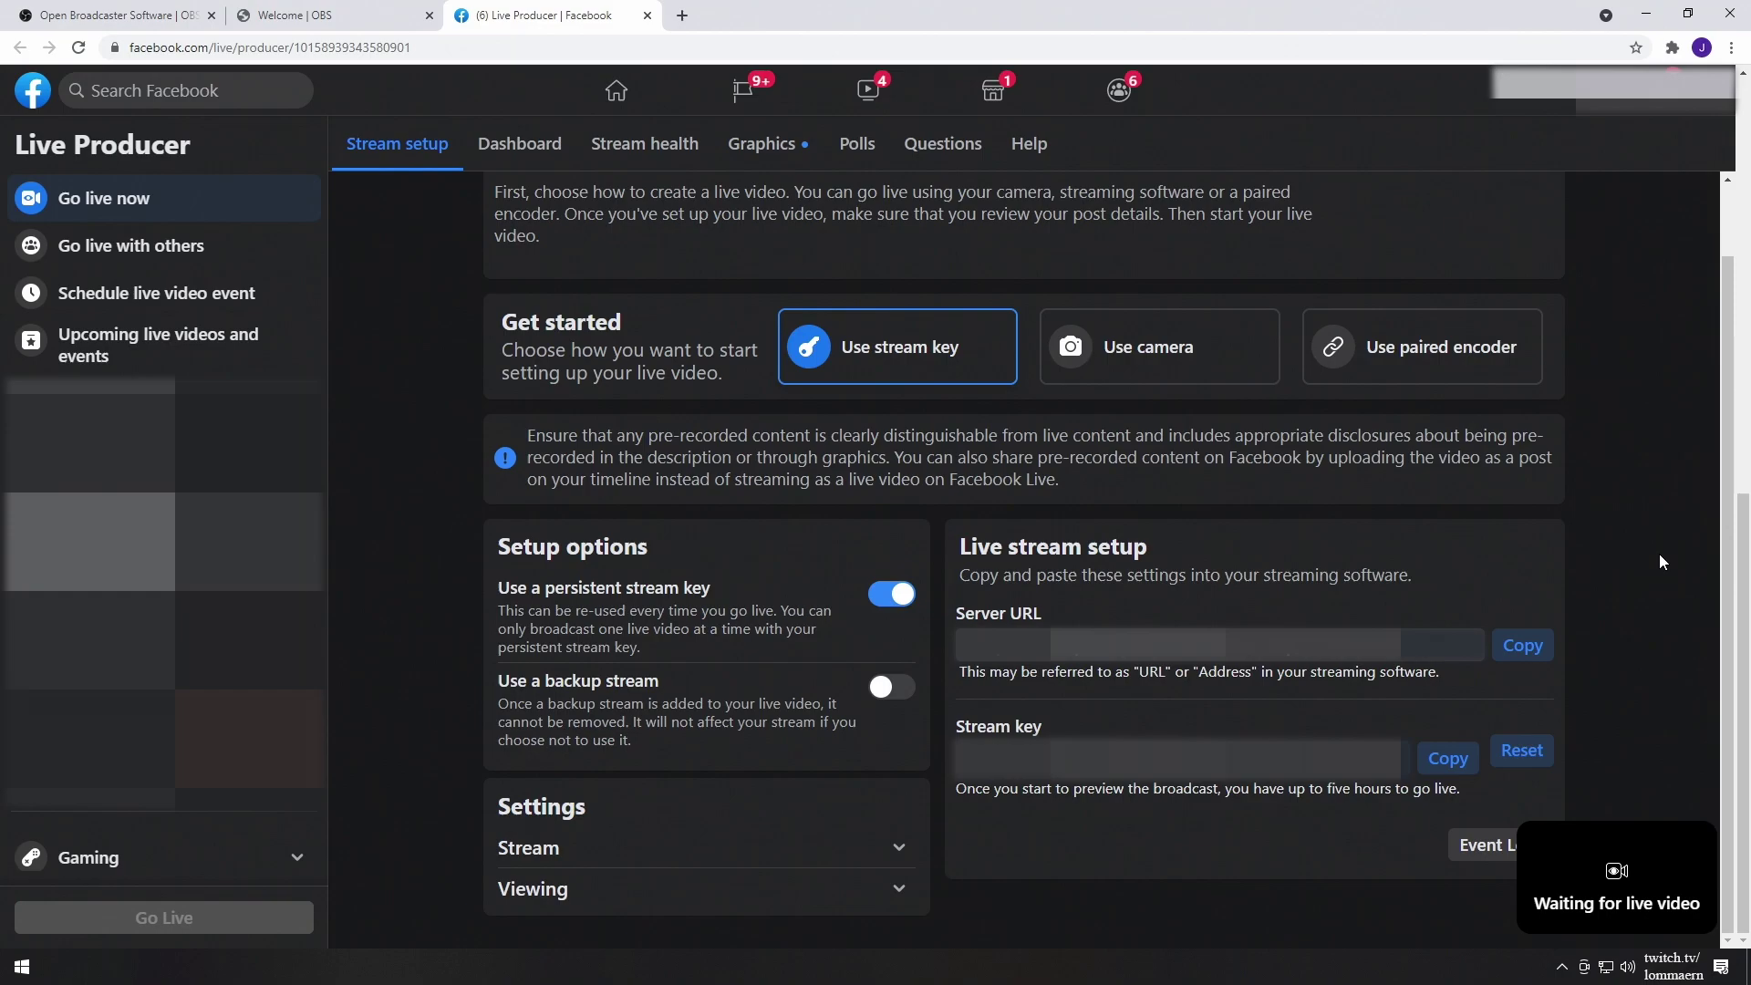
scroll(1667, 558, "up", 1)
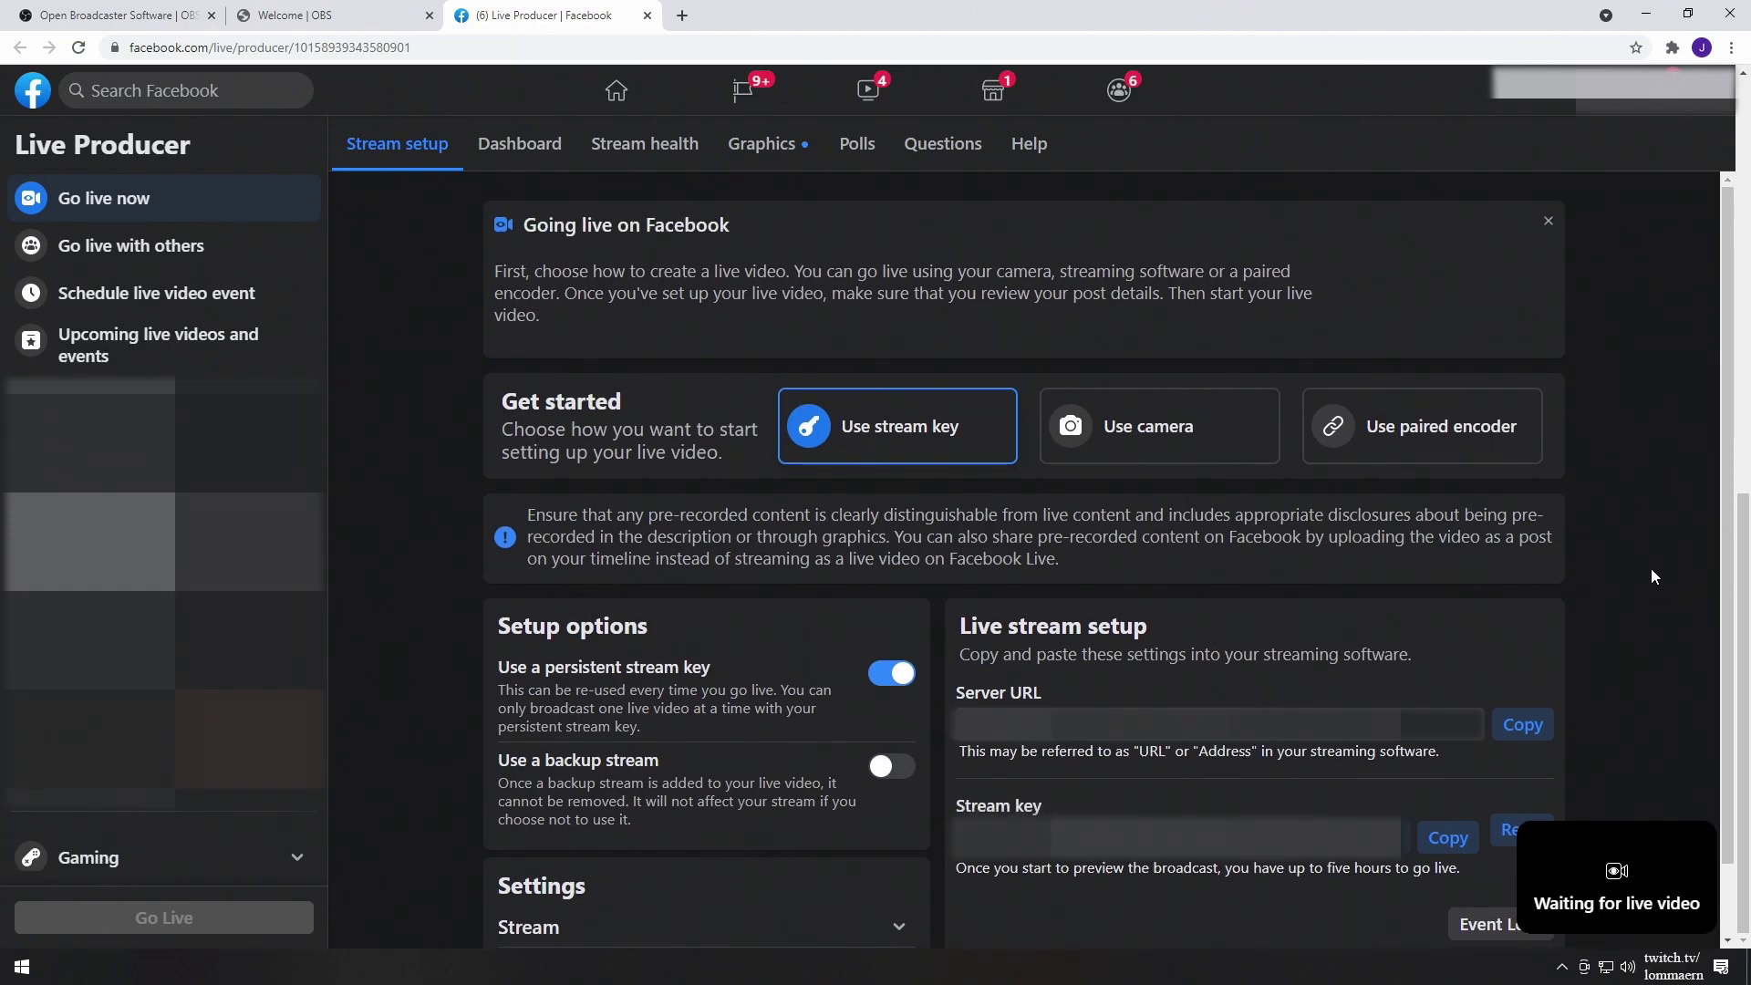
left_click(1447, 837)
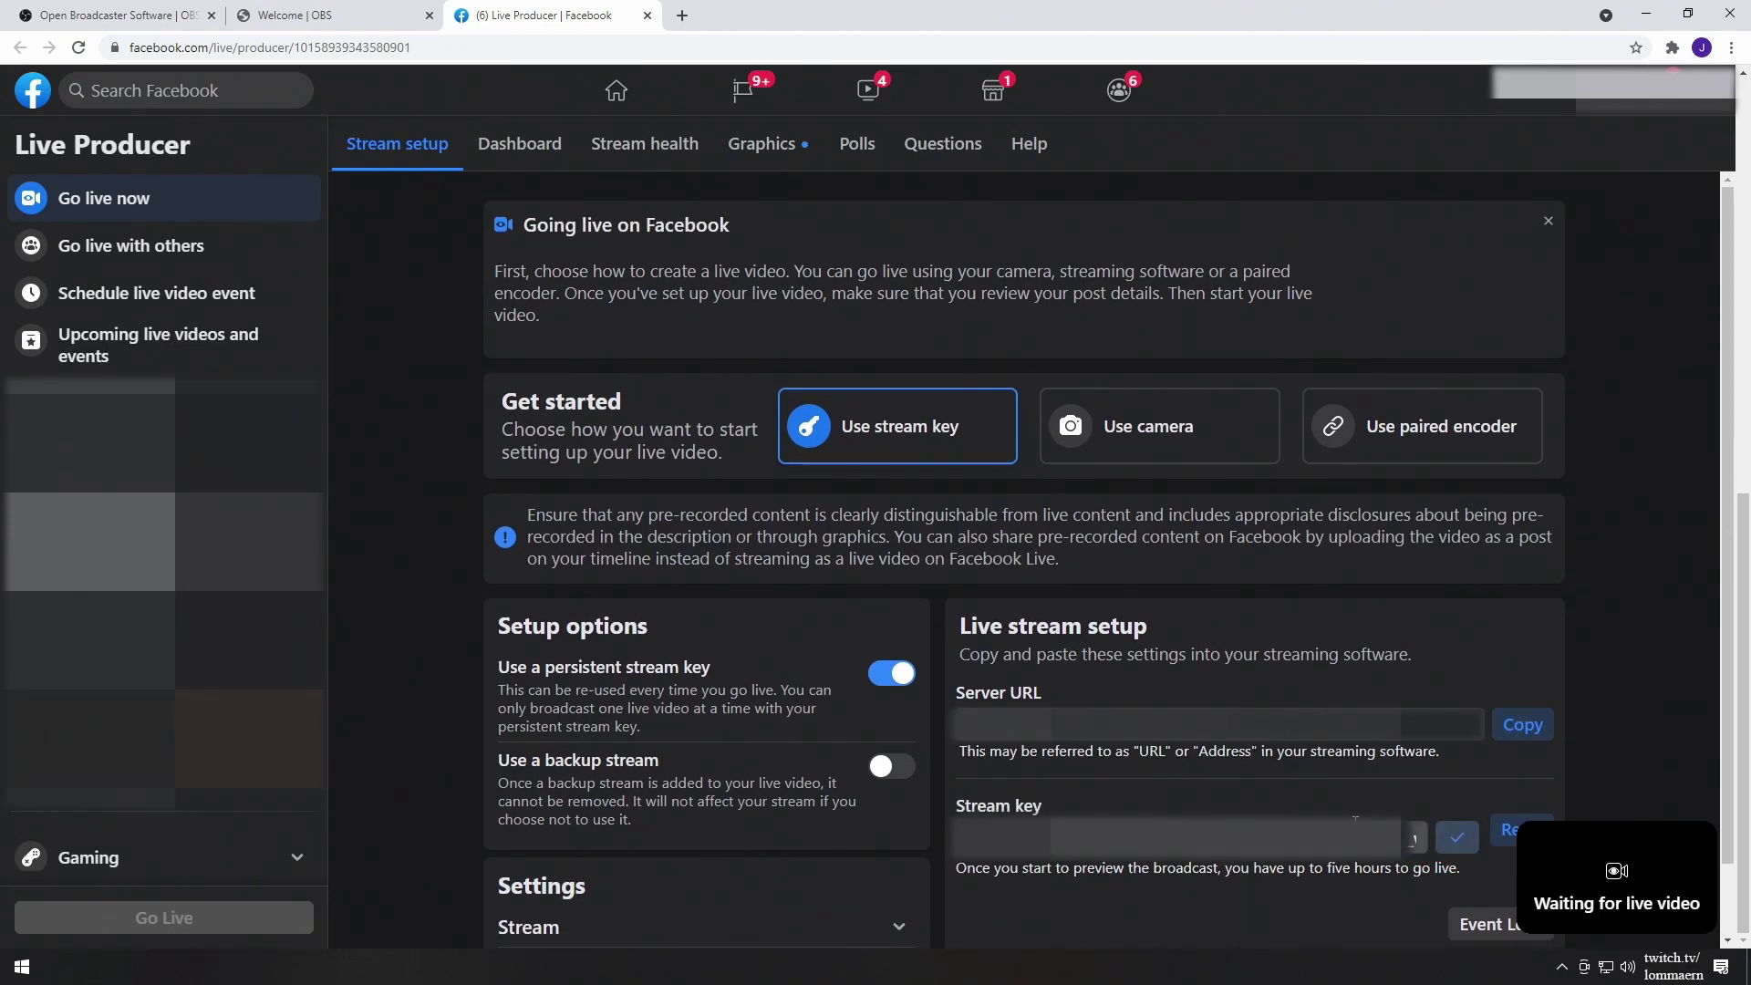
key("alt+Tab")
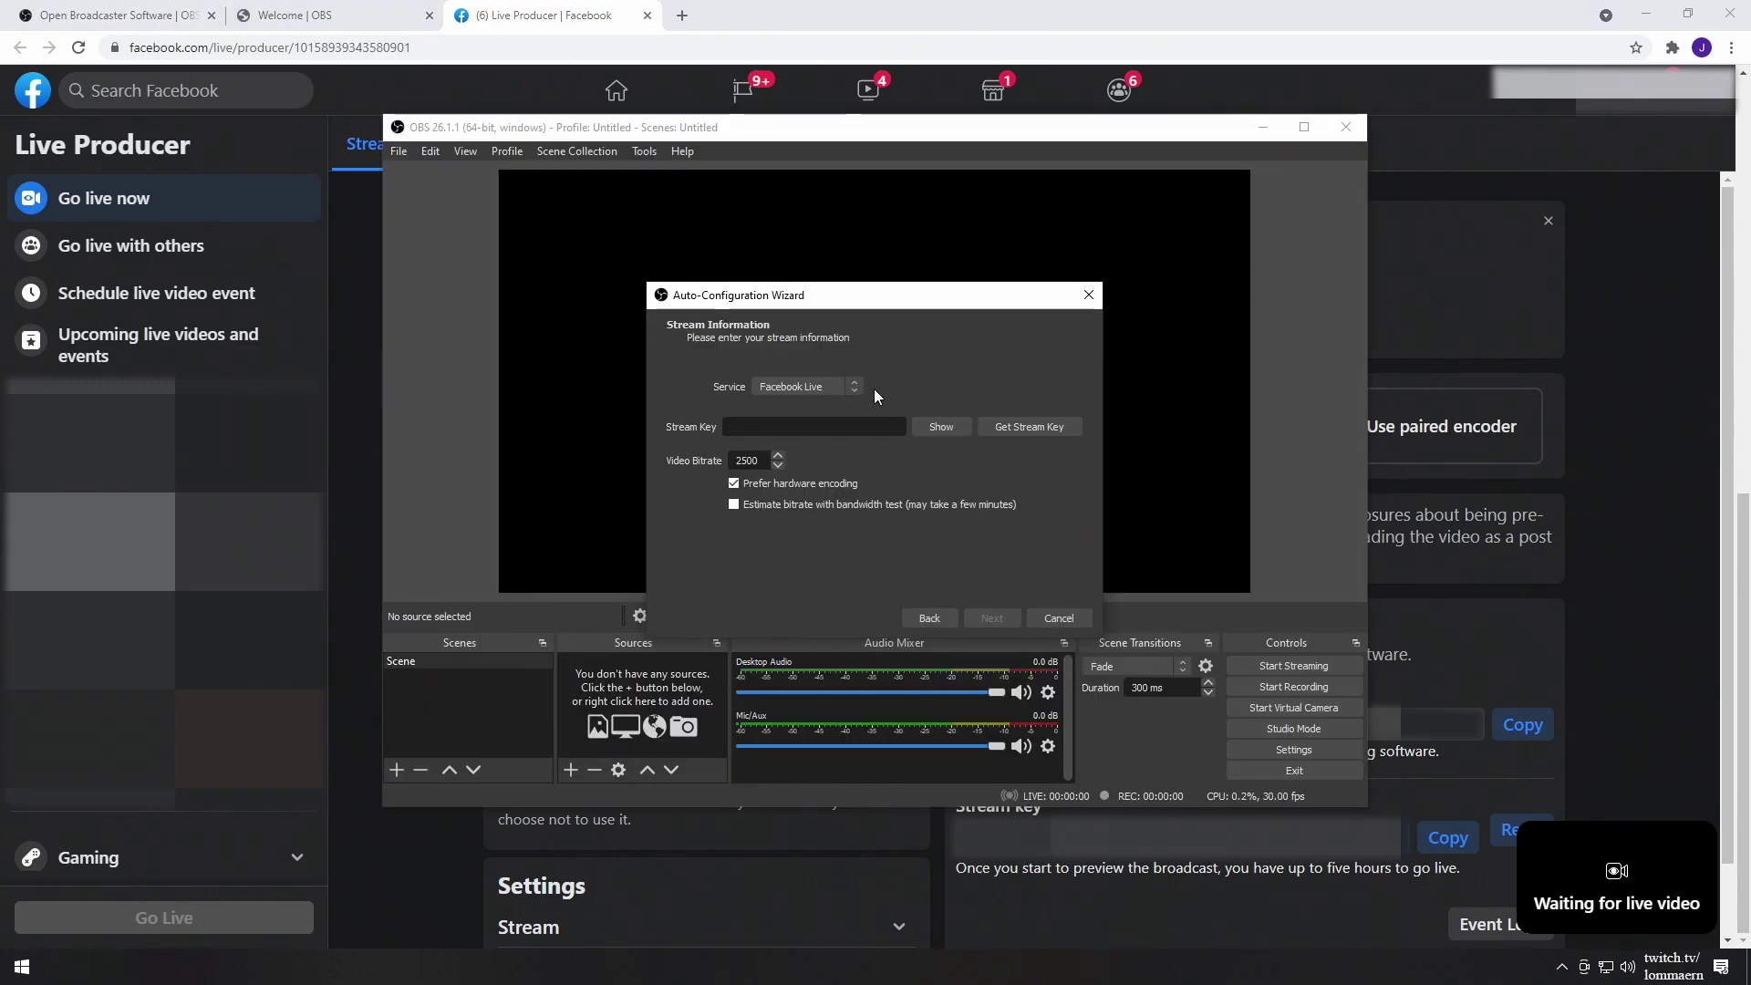
- Paste the Facebook key, then switch the service to YouTube - RTMPS and open its stream-key page
key("ctrl+v")
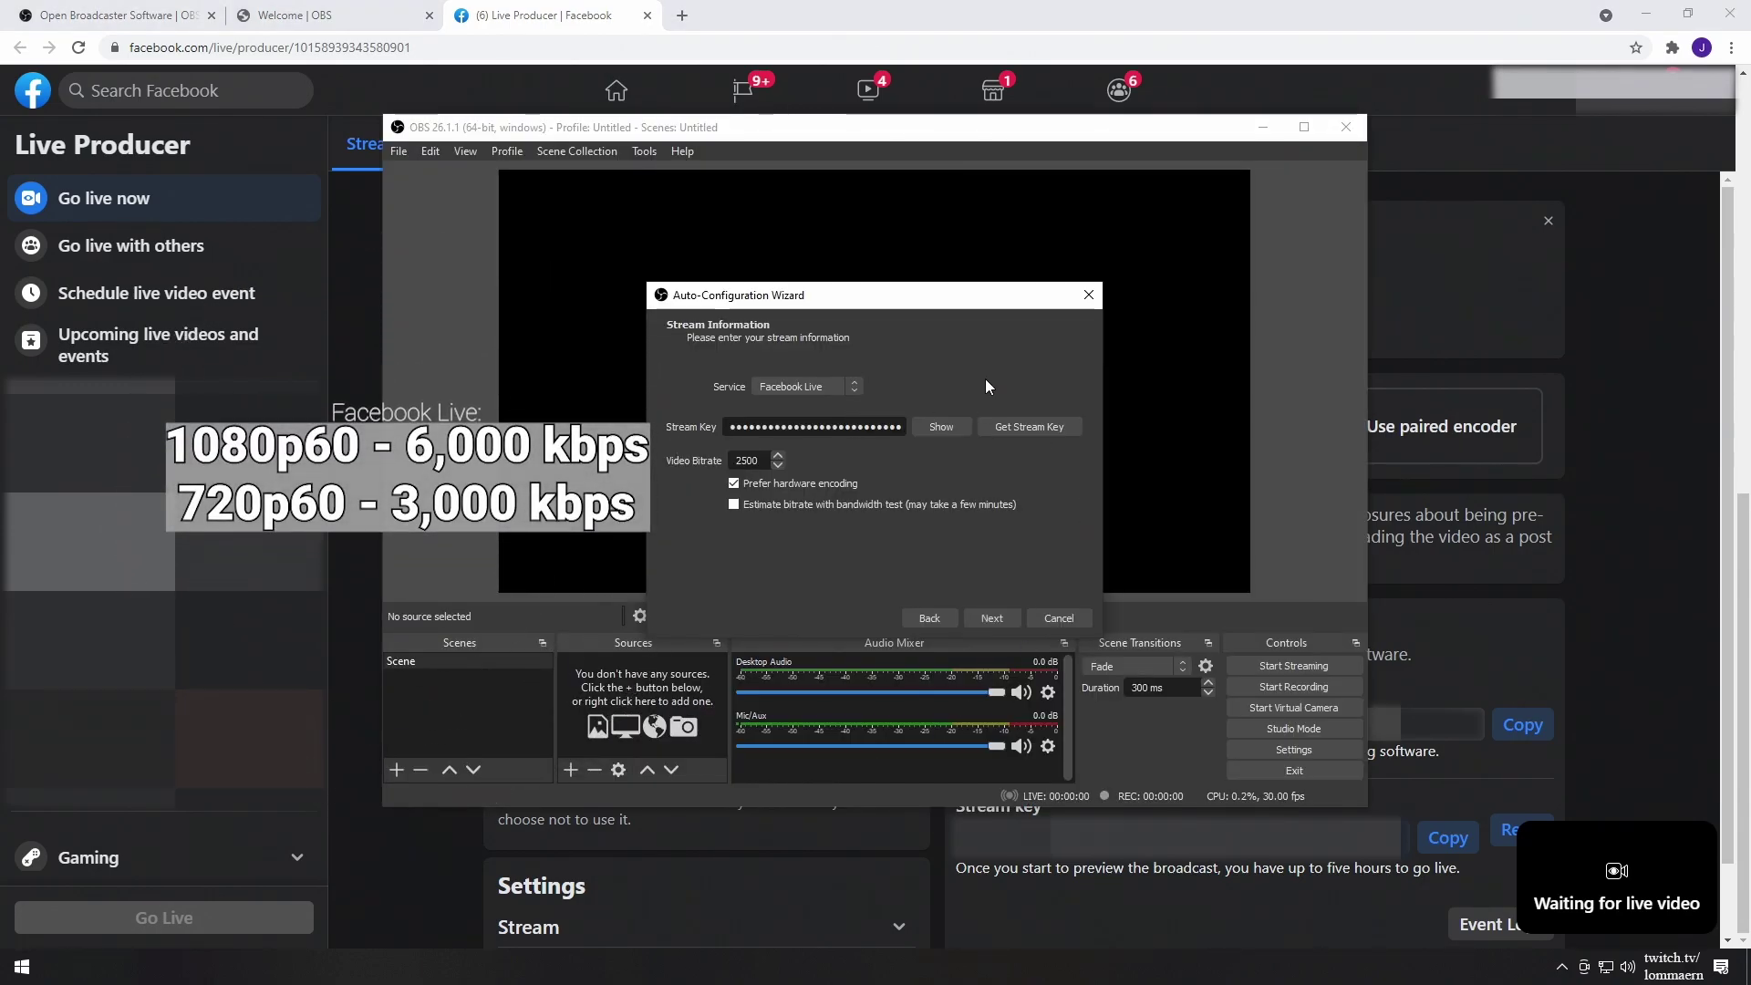
key("ctrl+a")
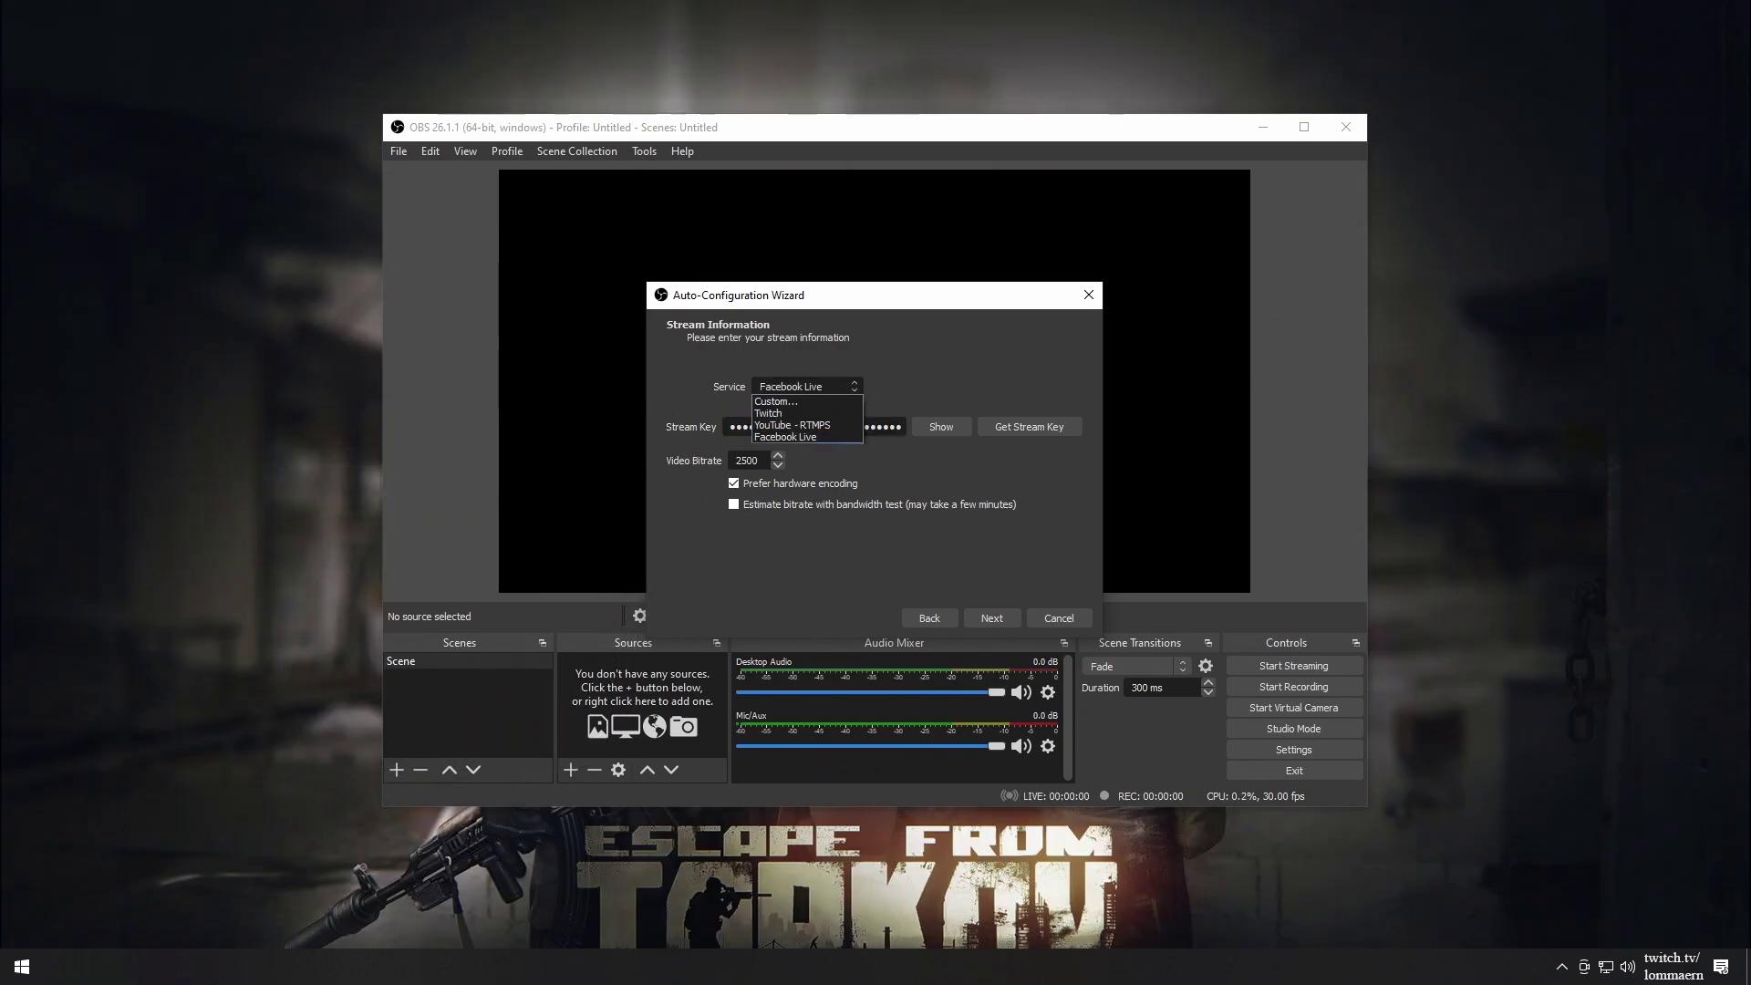
left_click(827, 426)
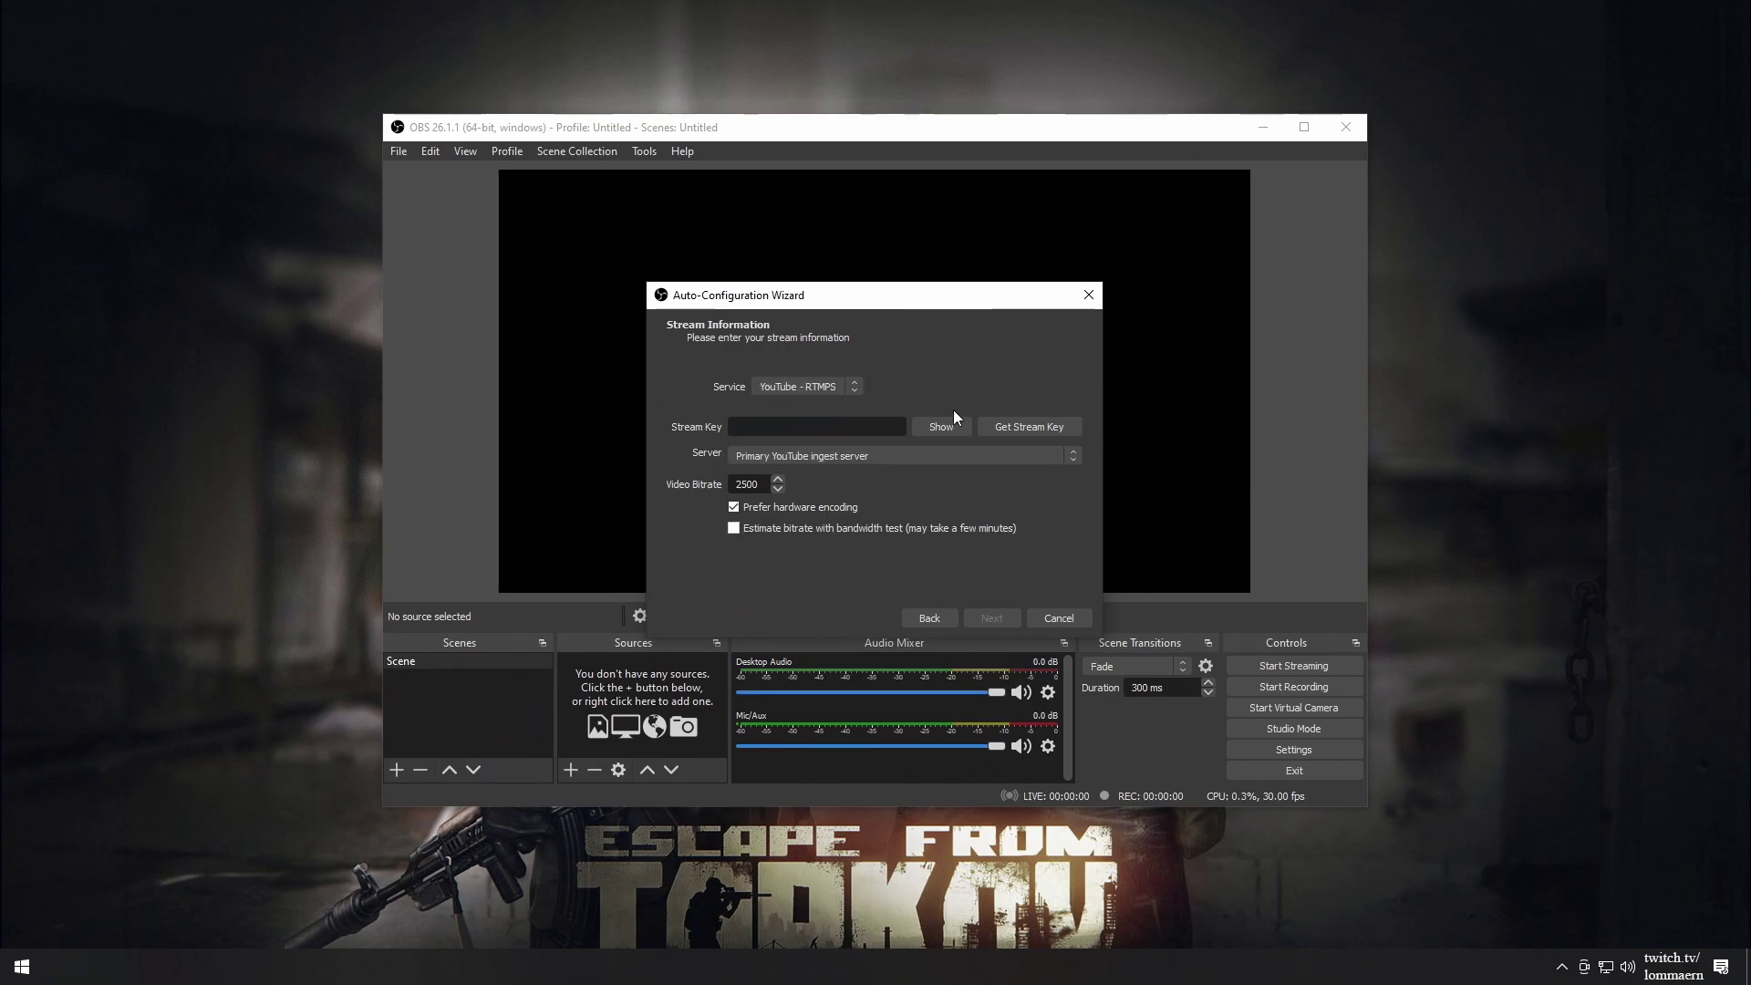
left_click(1040, 434)
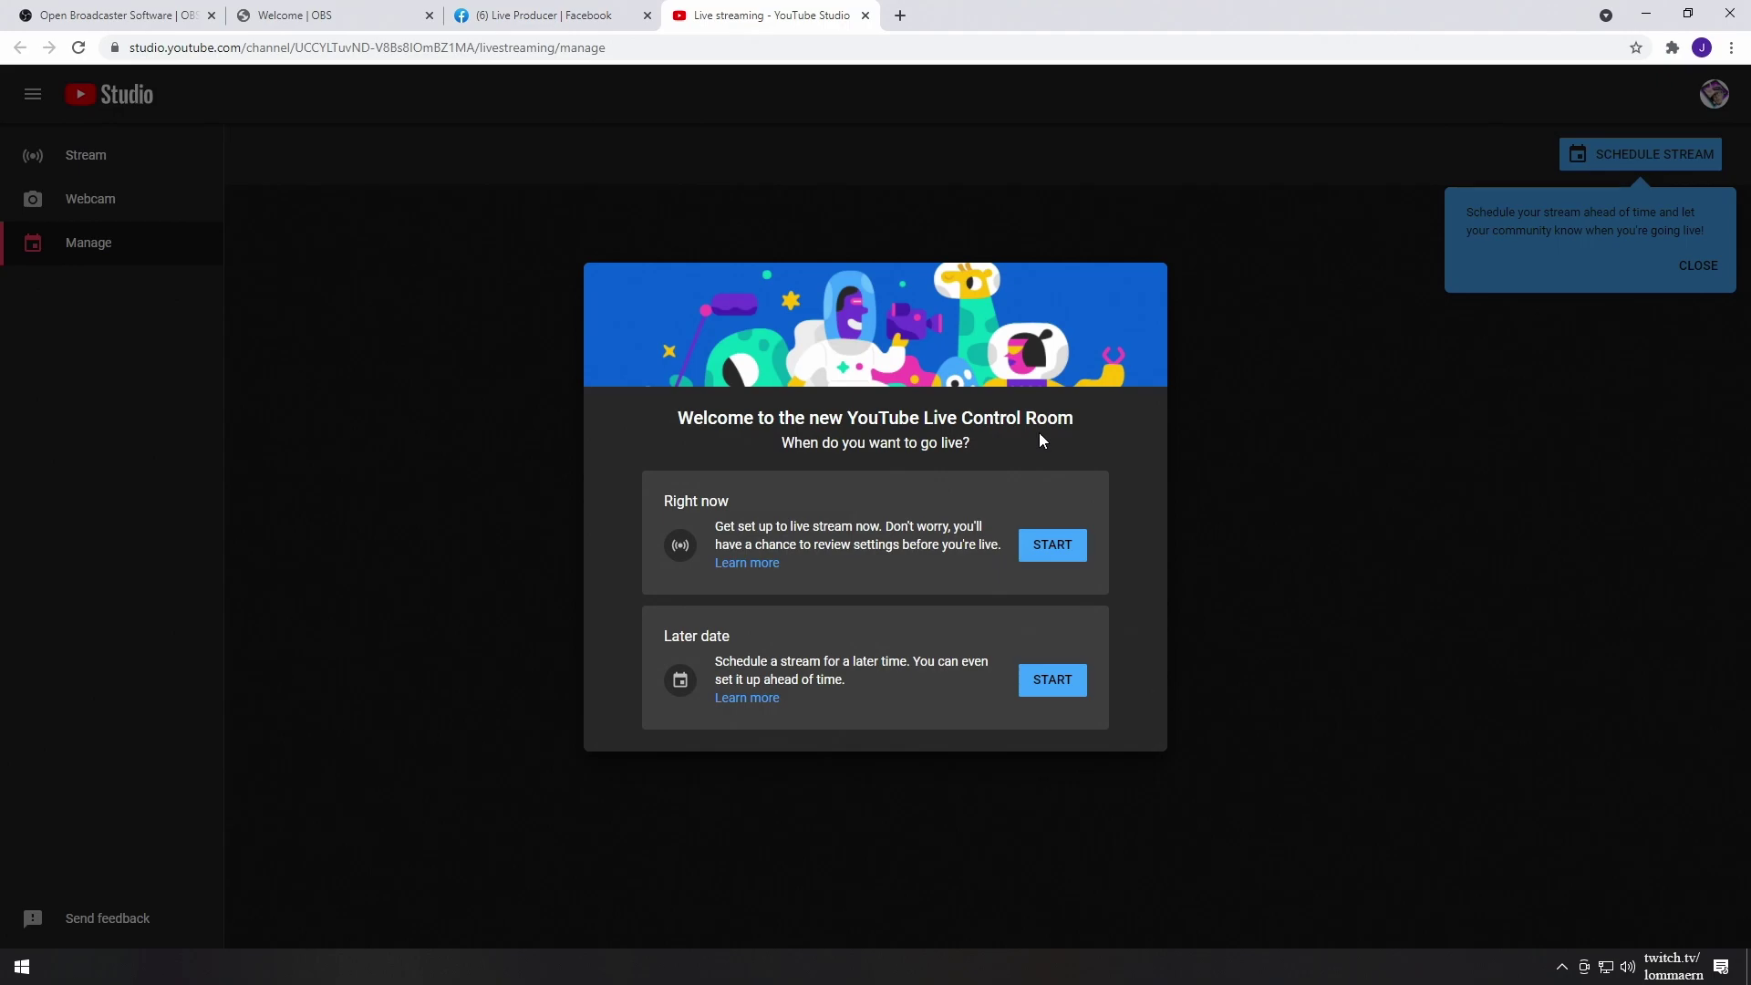
- Set up a streaming-software stream in YouTube Studio, copy its default stream key, and minimize Chrome
left_click(1054, 682)
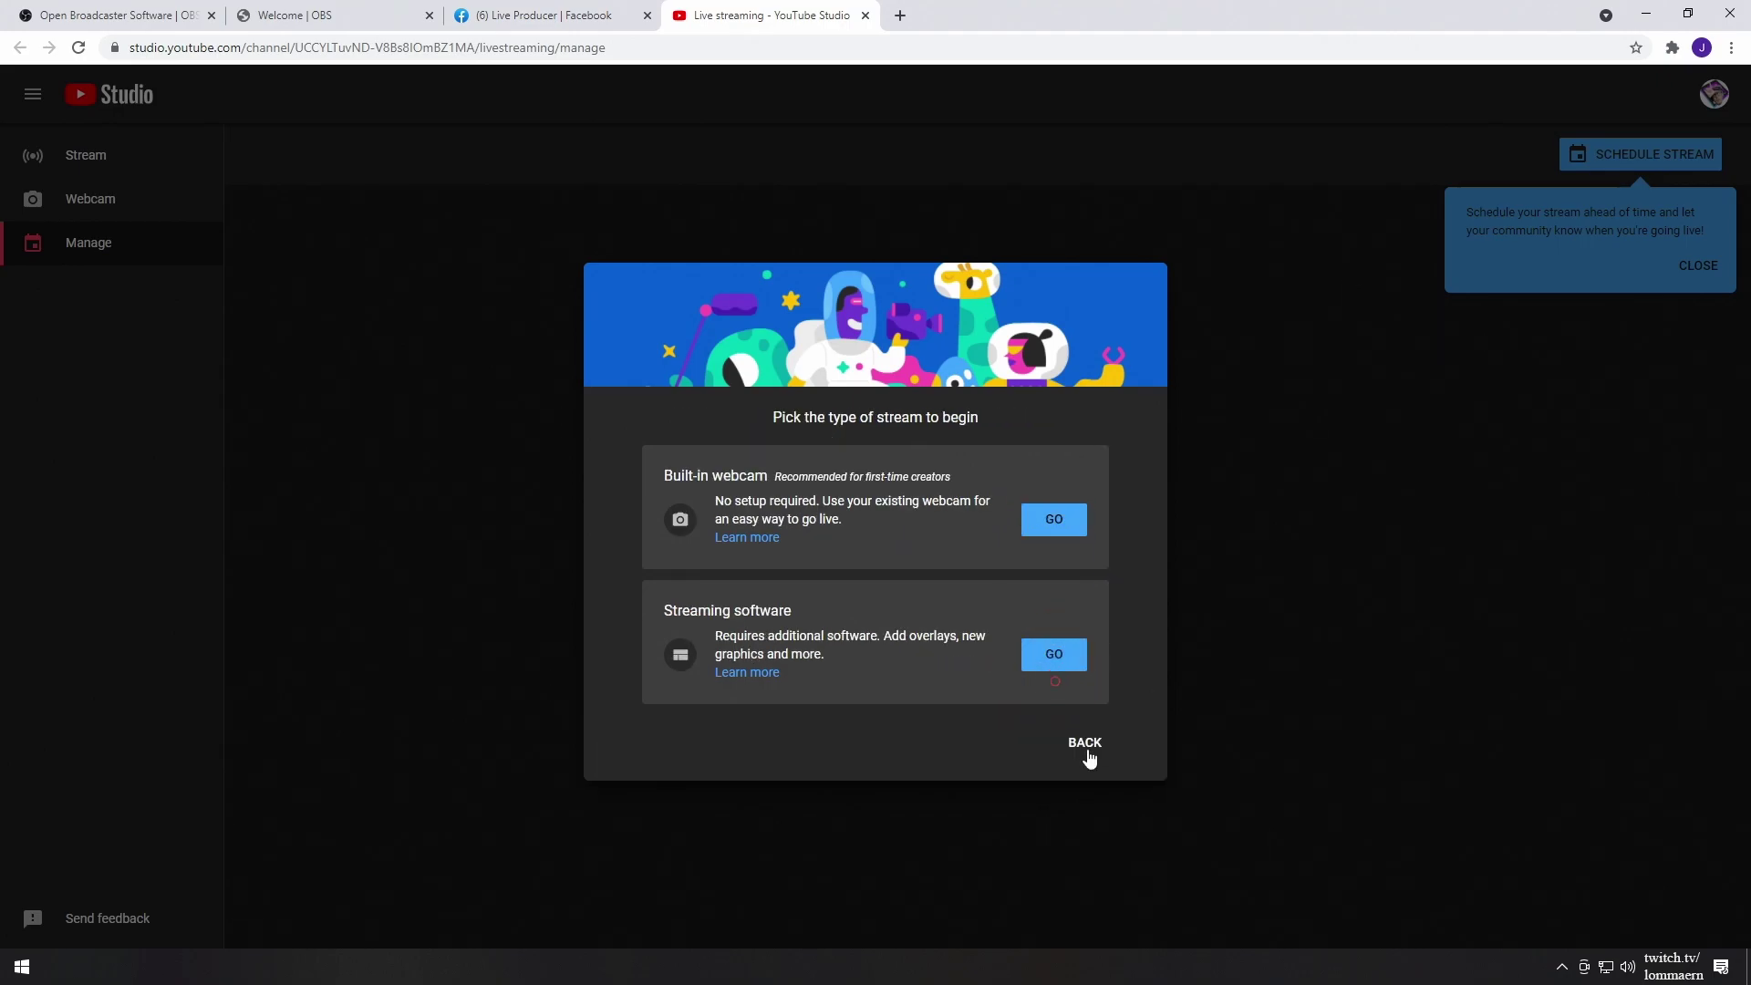
left_click(1054, 654)
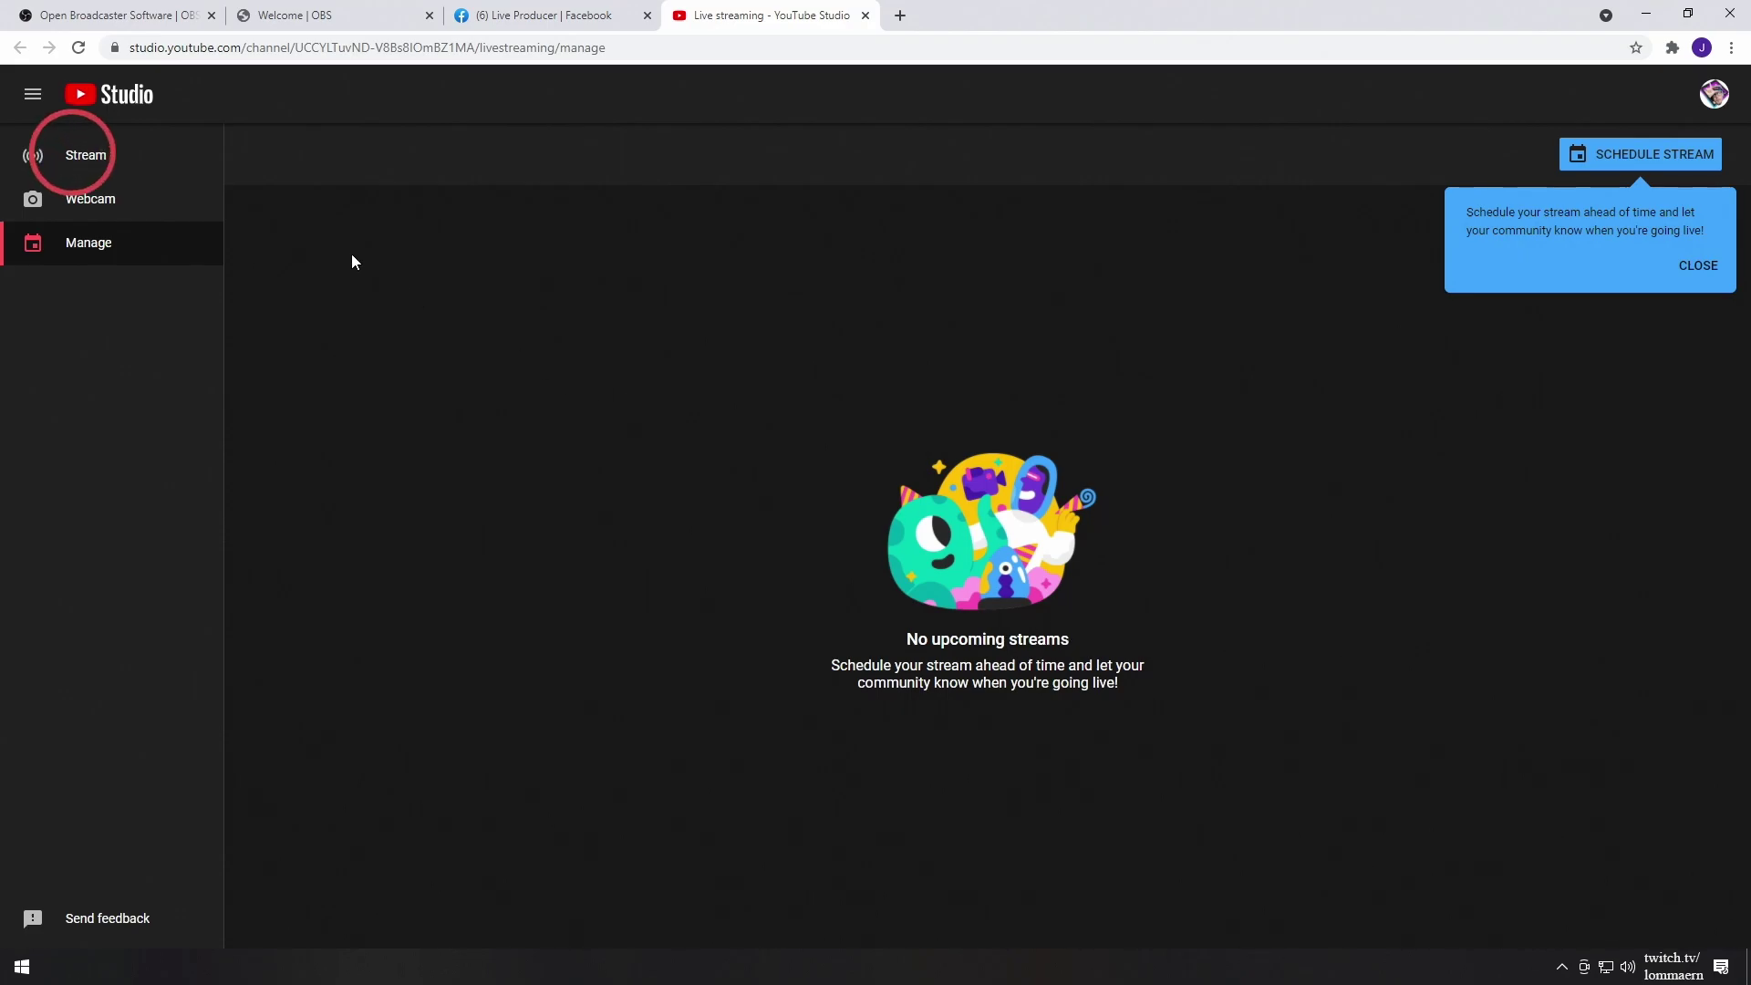
left_click(156, 158)
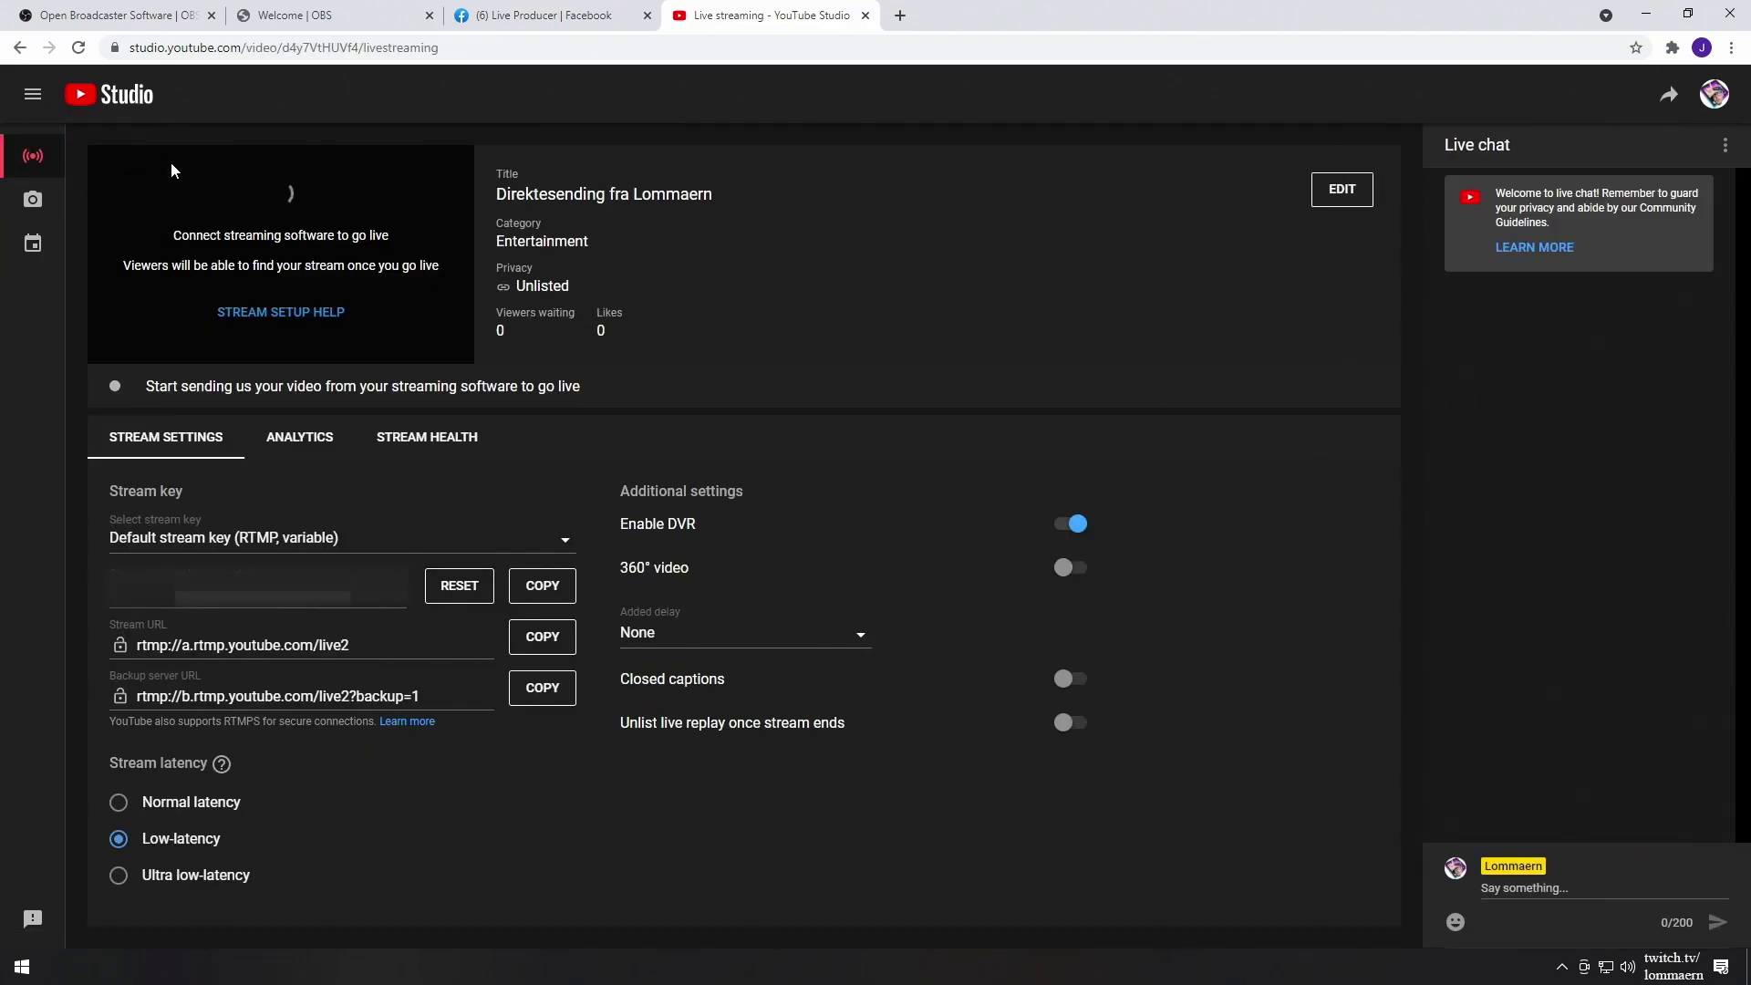
left_click(540, 589)
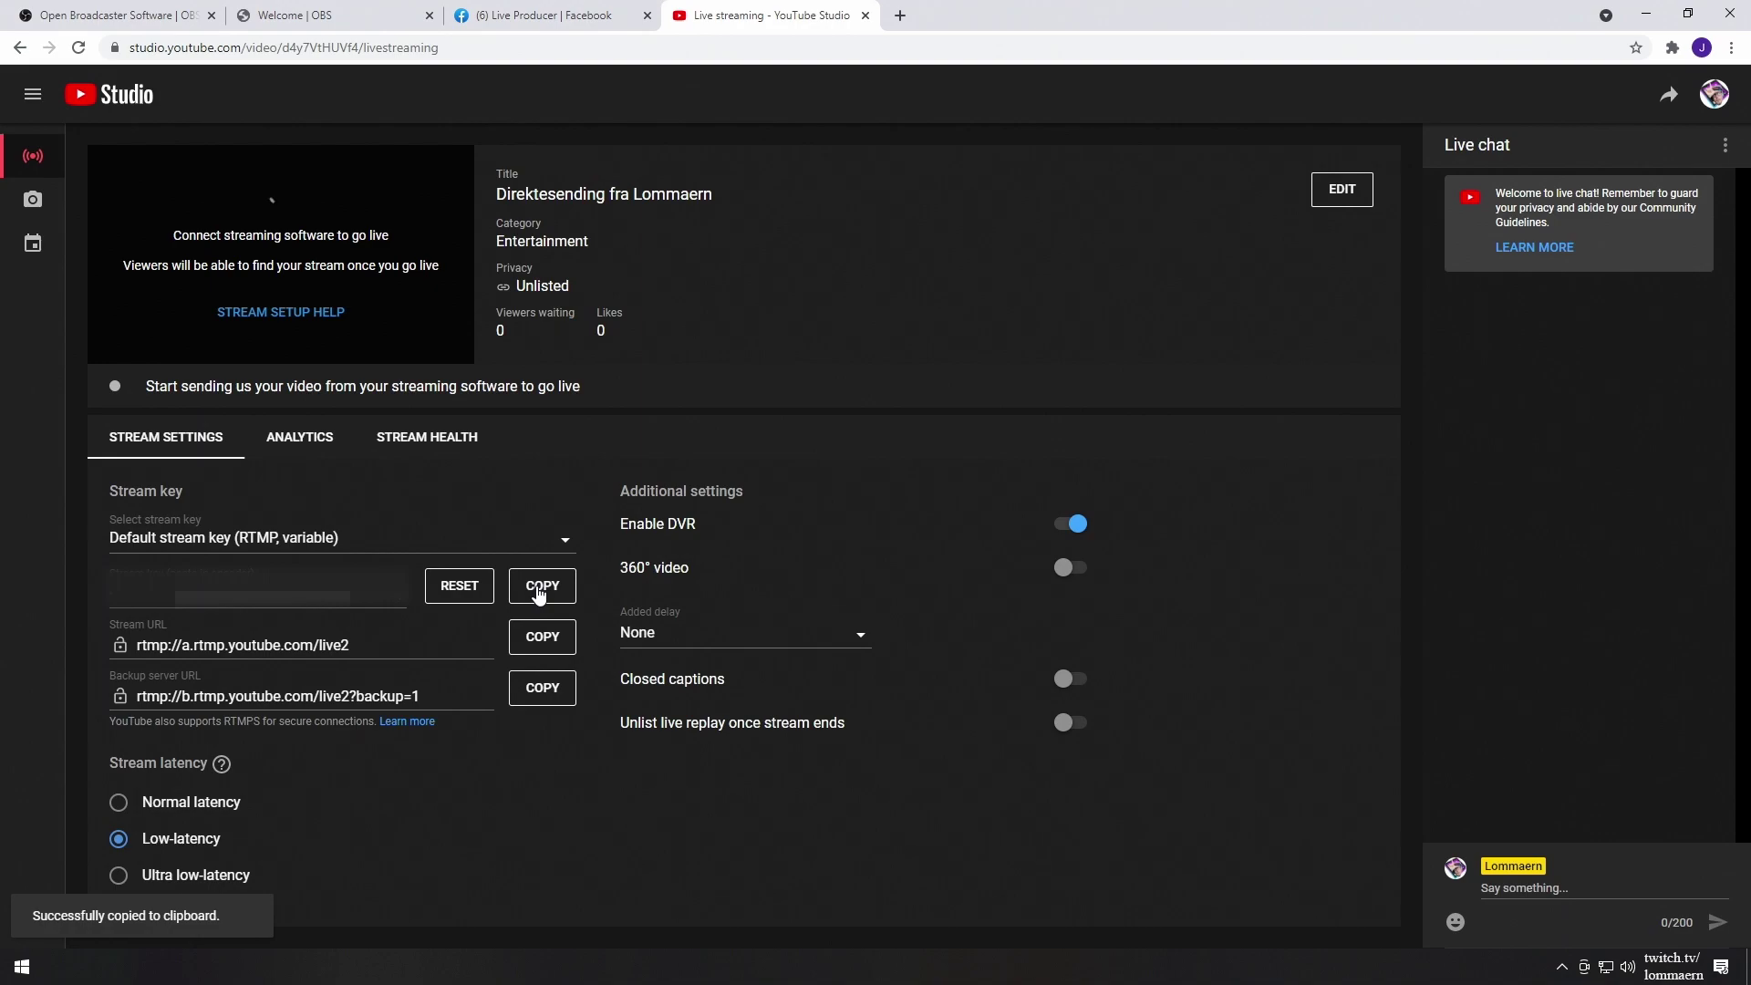
left_click(1646, 14)
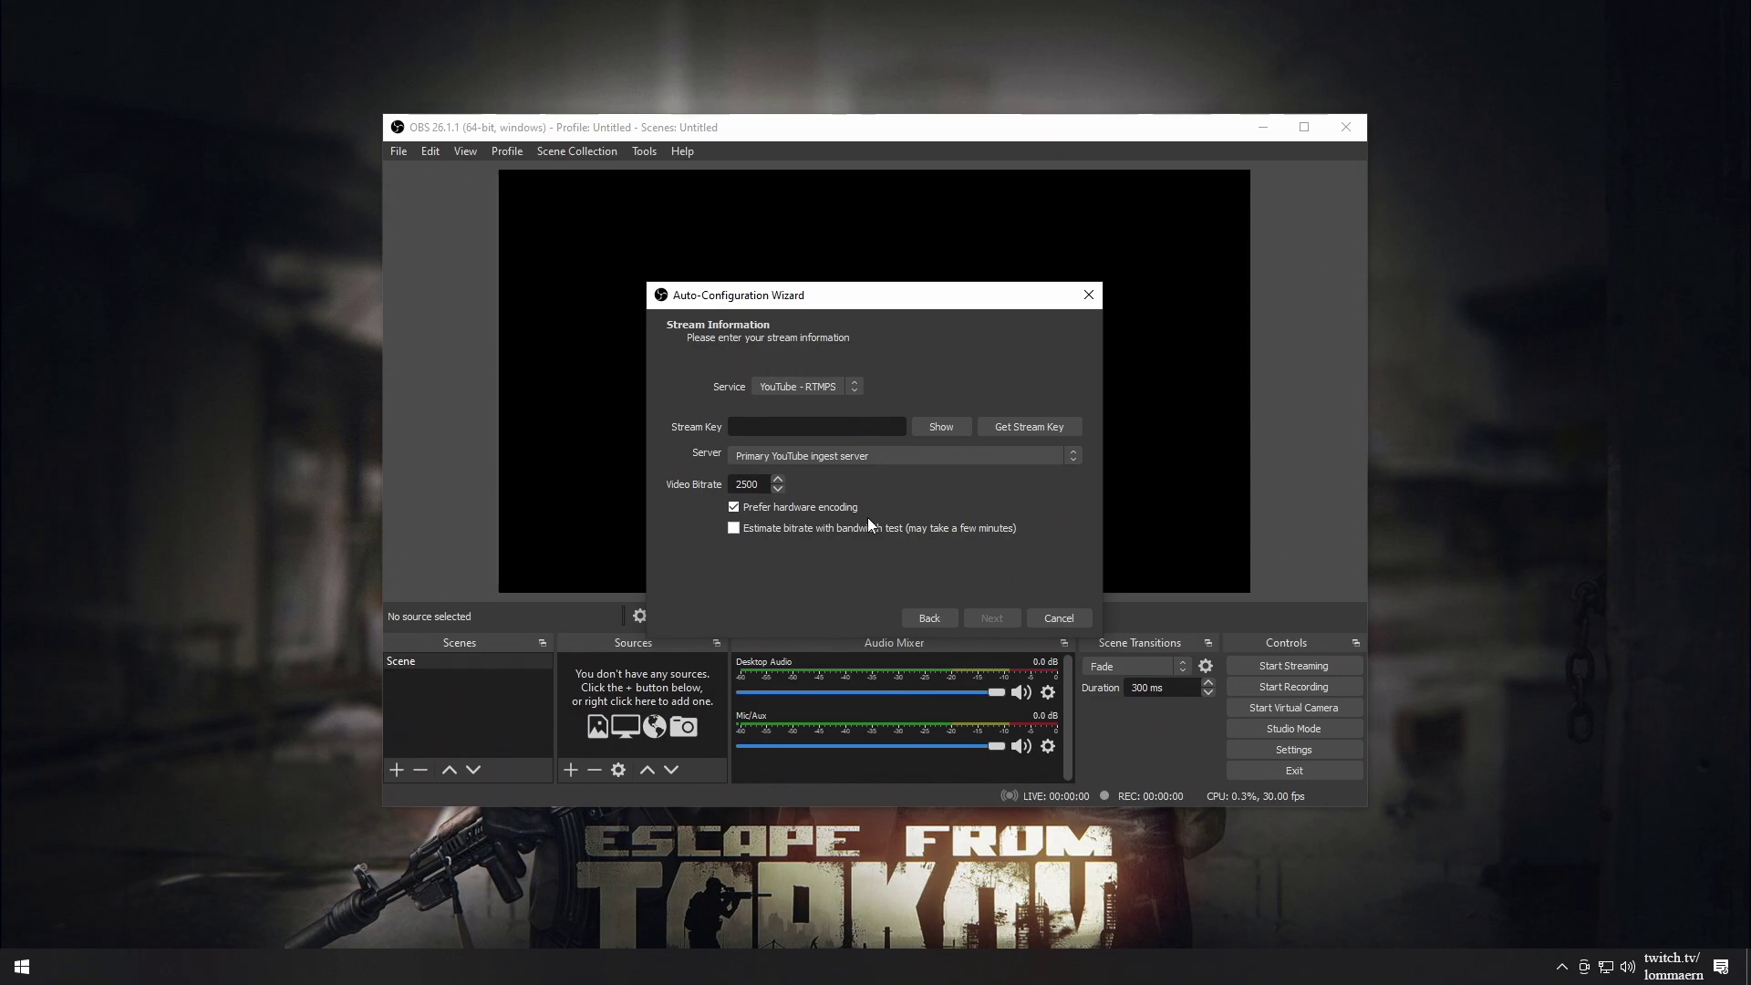
- Paste the YouTube stream key, then choose Twitch as the streaming service
left_click(841, 426)
key("ctrl+v")
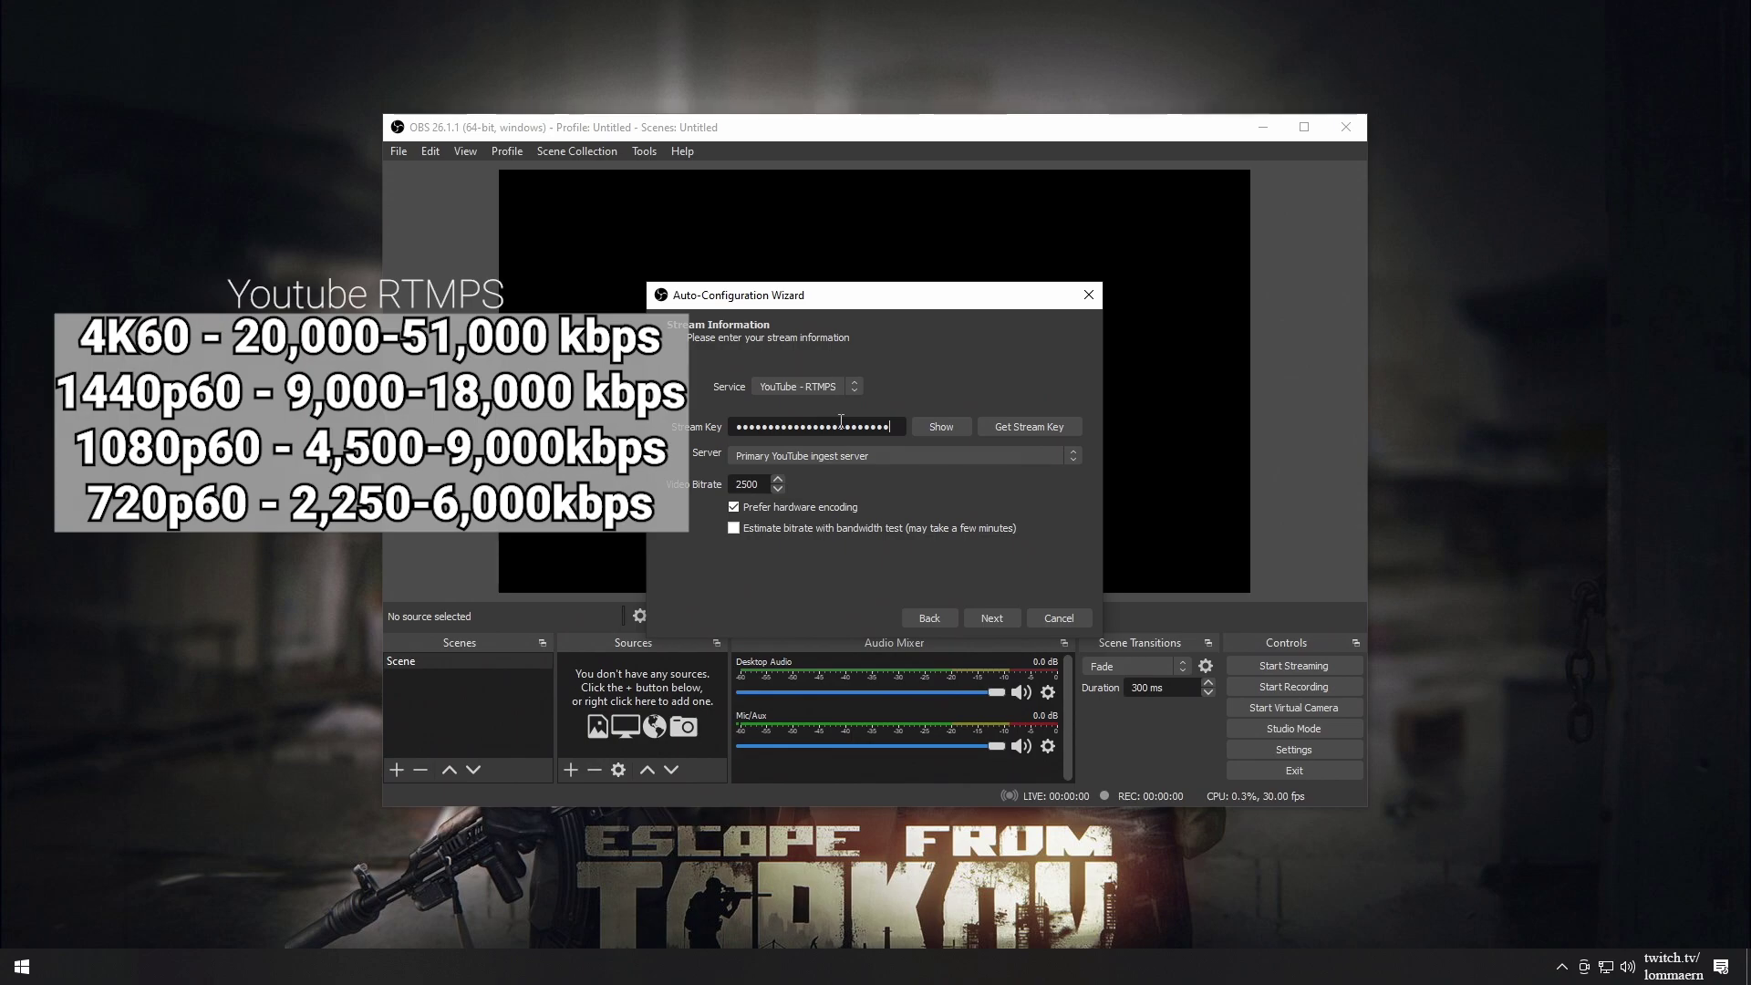
left_click(855, 387)
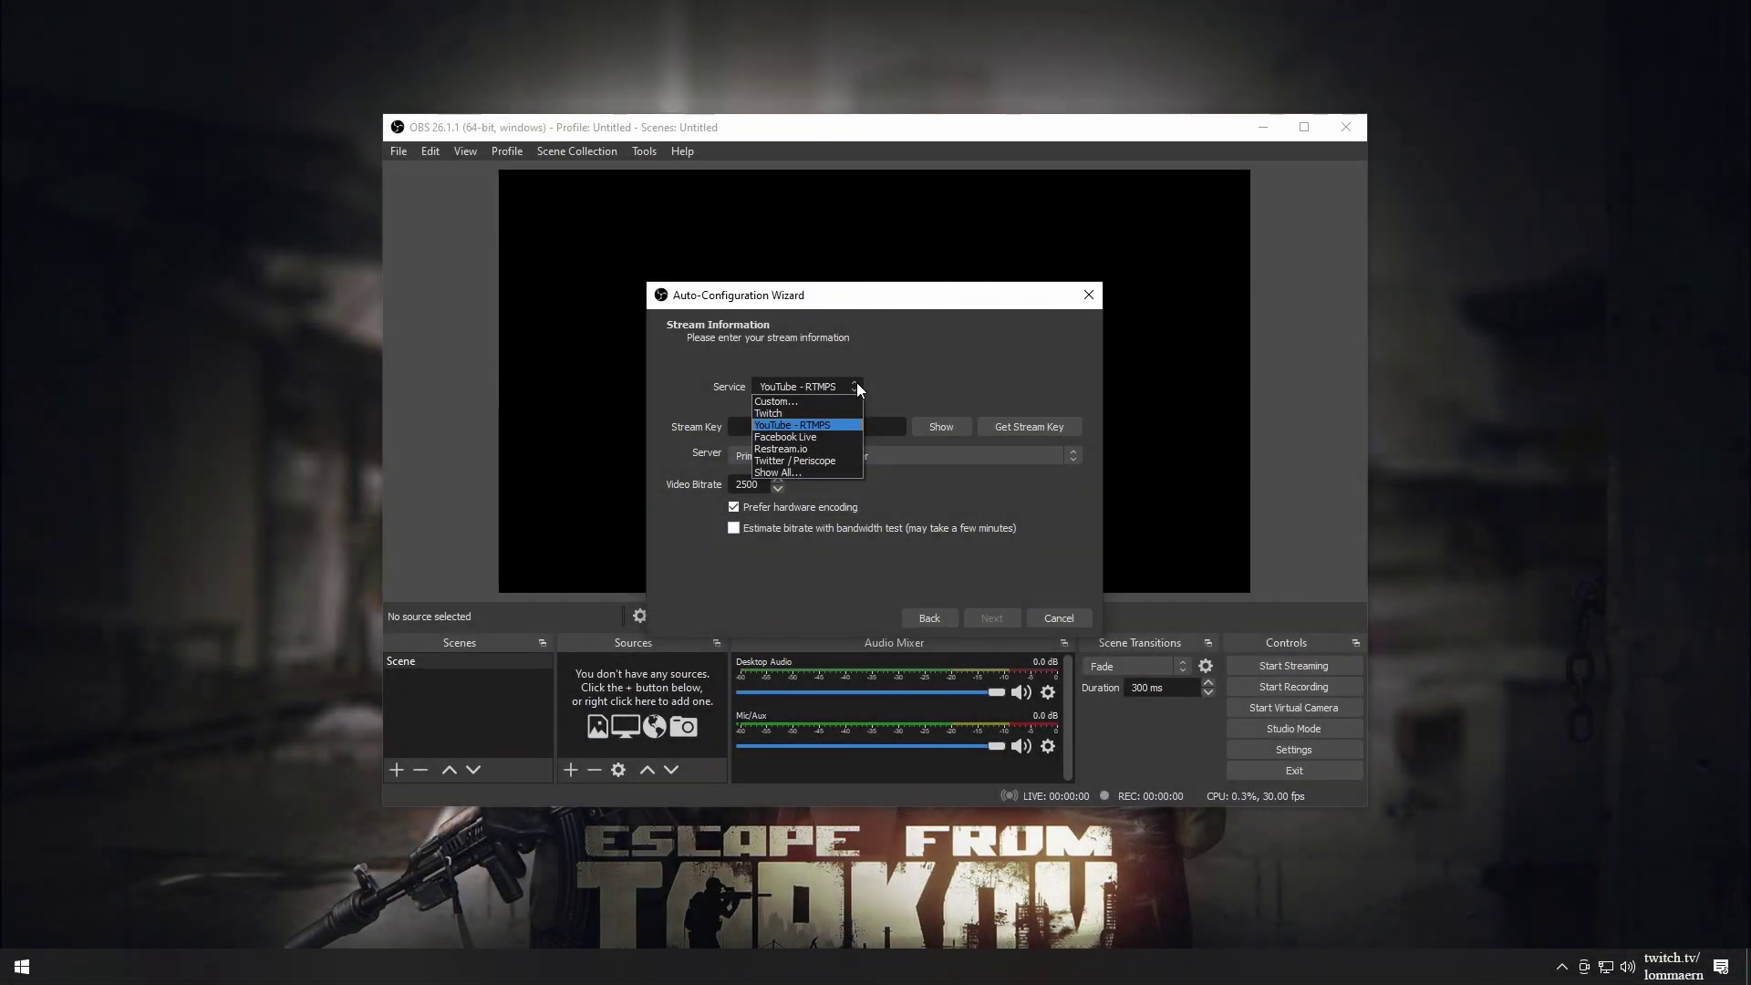
left_click(807, 413)
- Connect and log into the Twitch account, set video bitrate to 6000, and reach Final Results
left_click(915, 426)
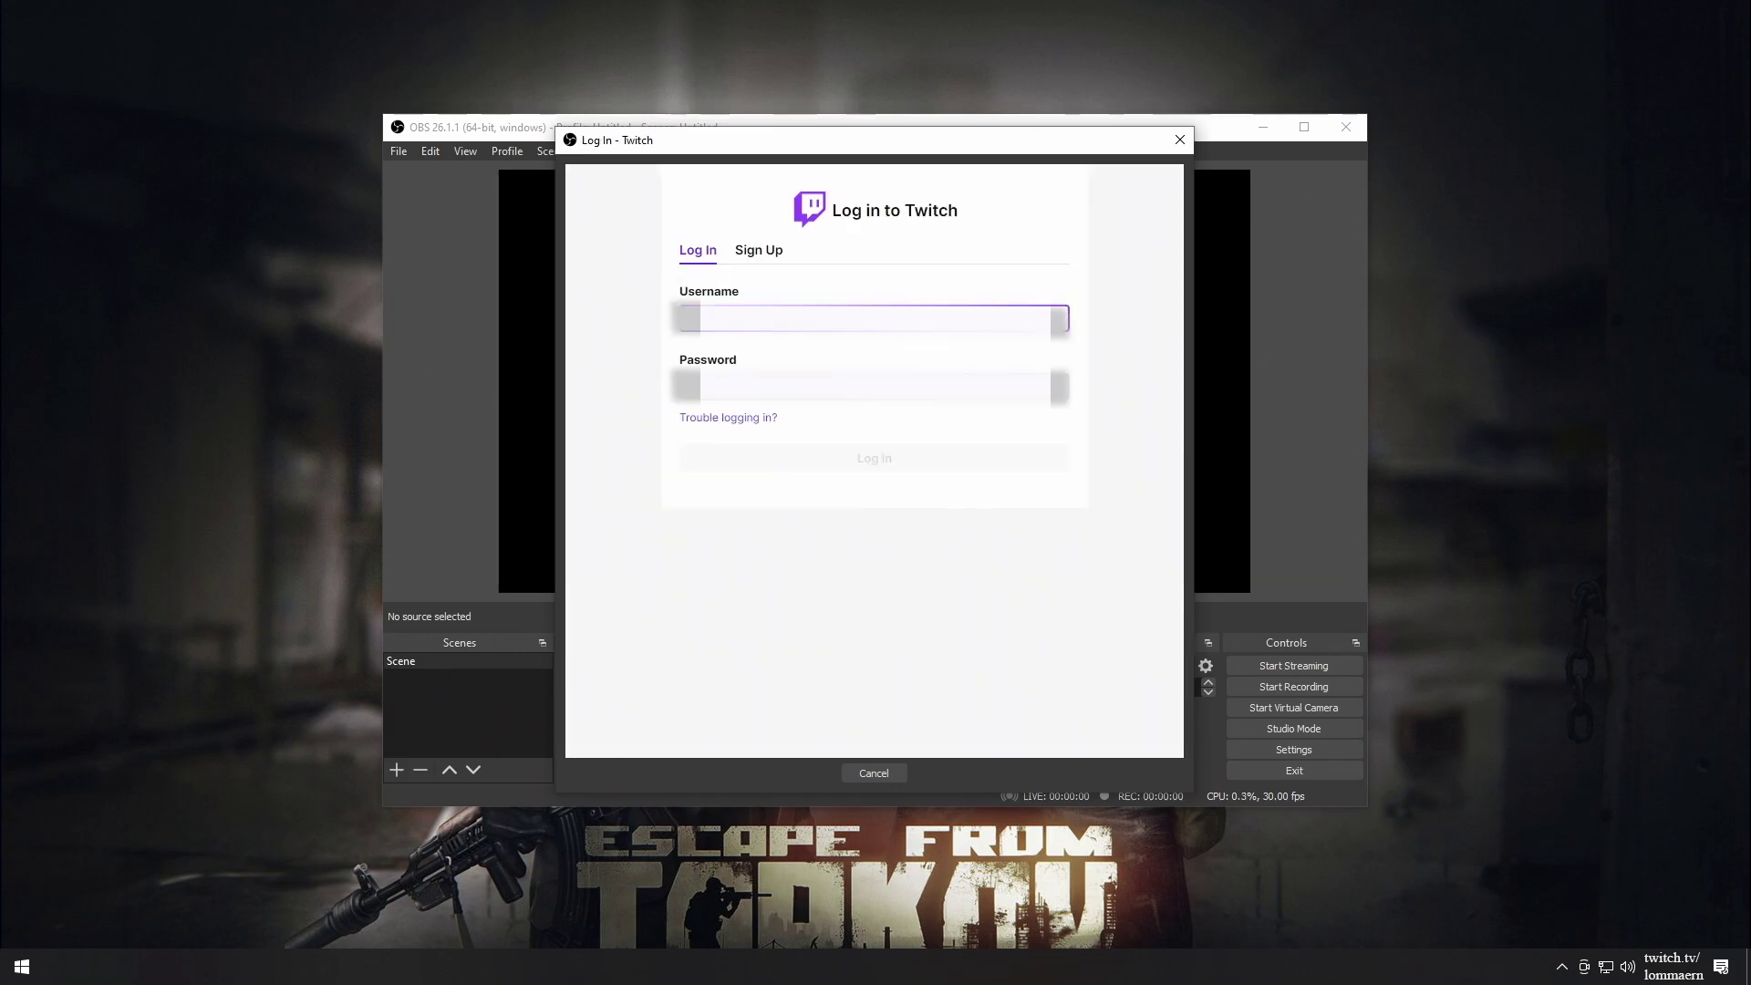
key("Return")
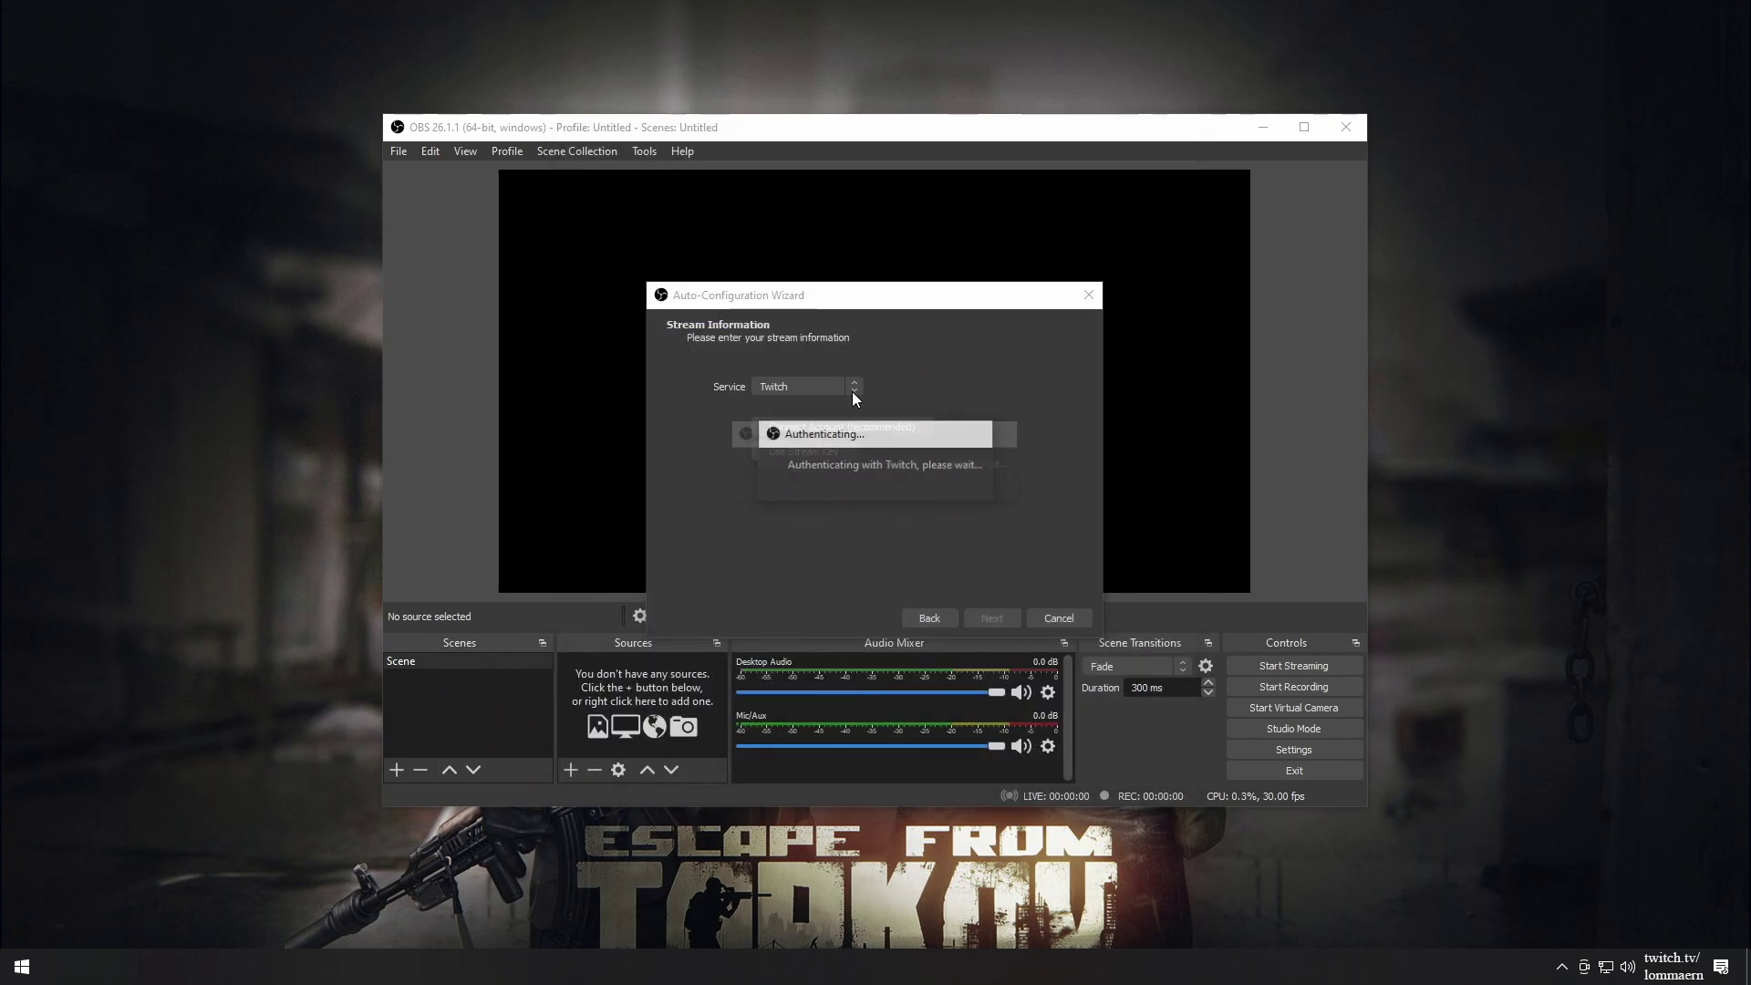
left_click_drag(766, 467, 703, 469)
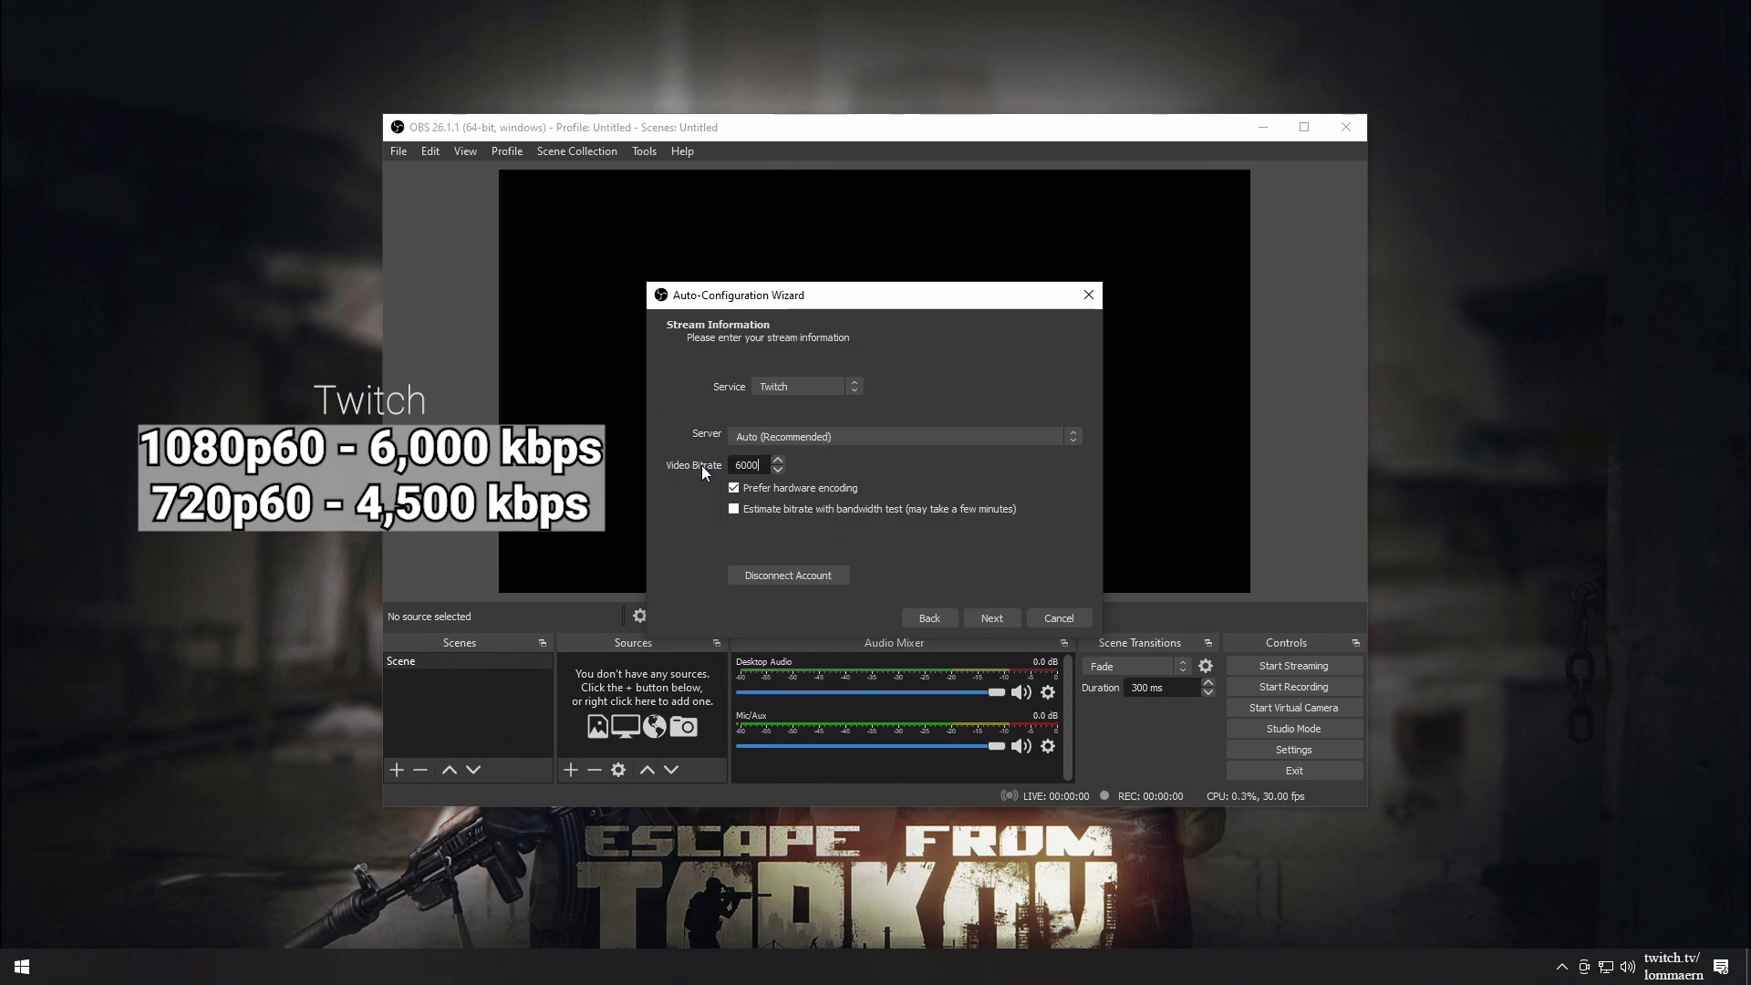
left_click(993, 617)
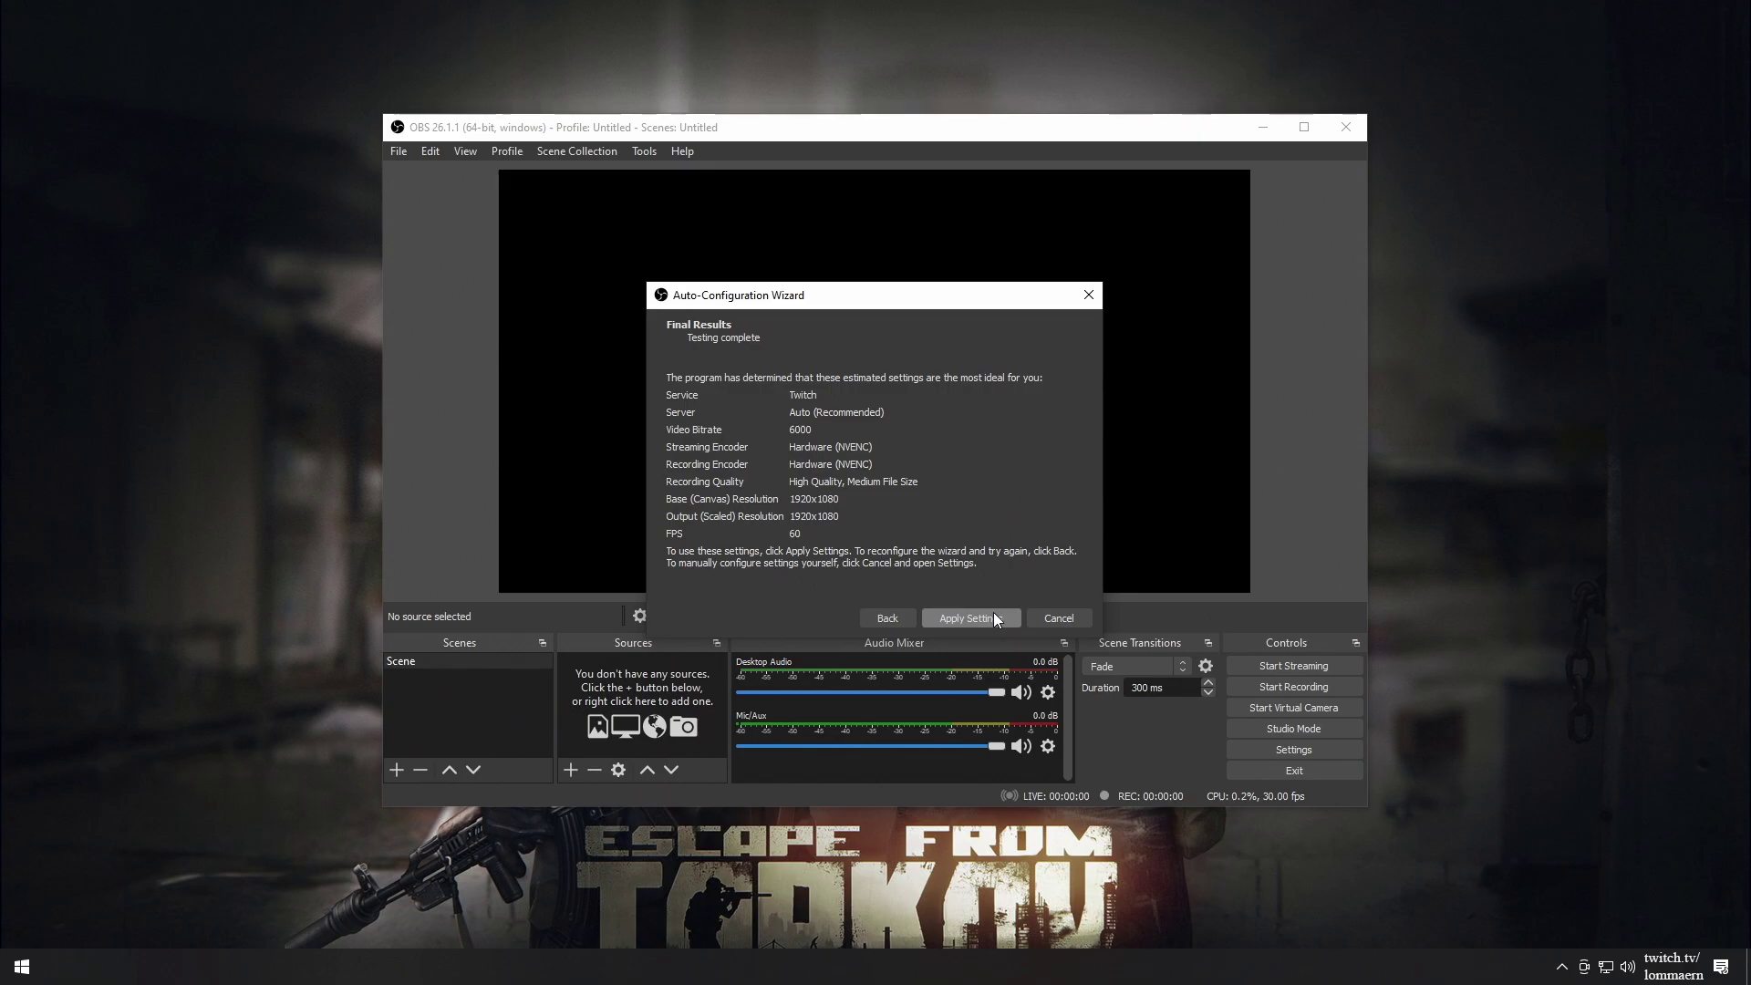
- Apply the recommended settings, close the floating chat panel, and maximize the OBS window
left_click(994, 617)
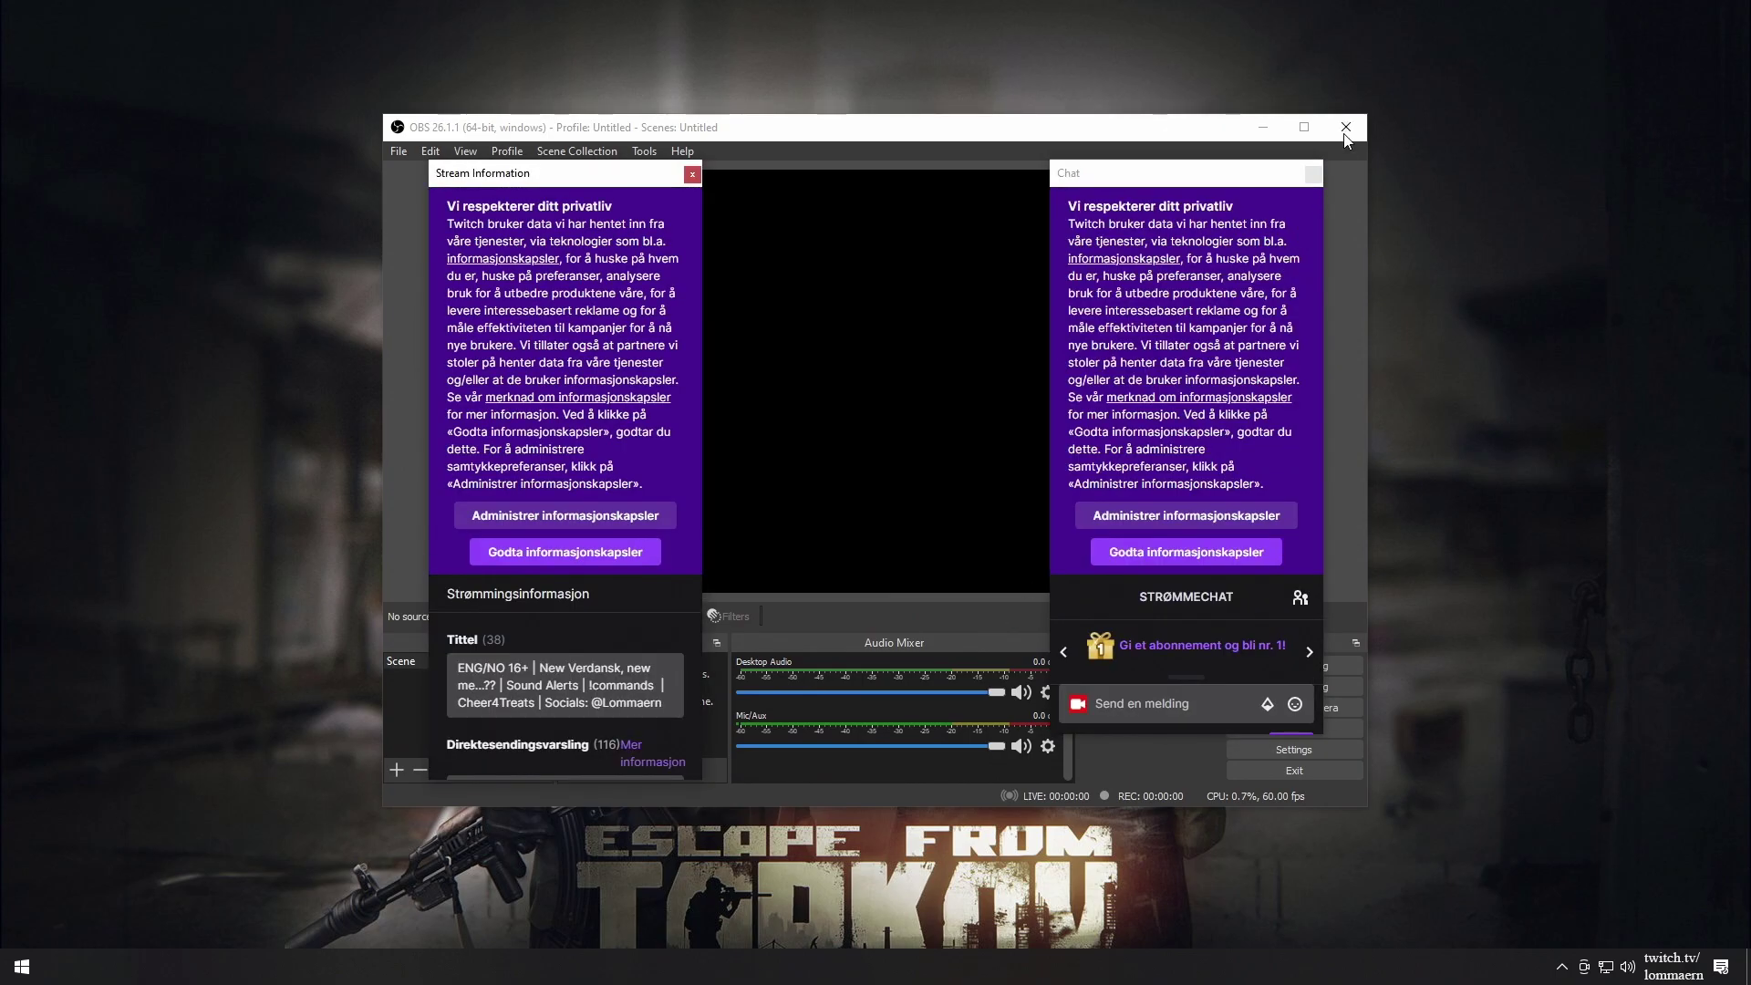
left_click(1313, 173)
double_click(438, 128)
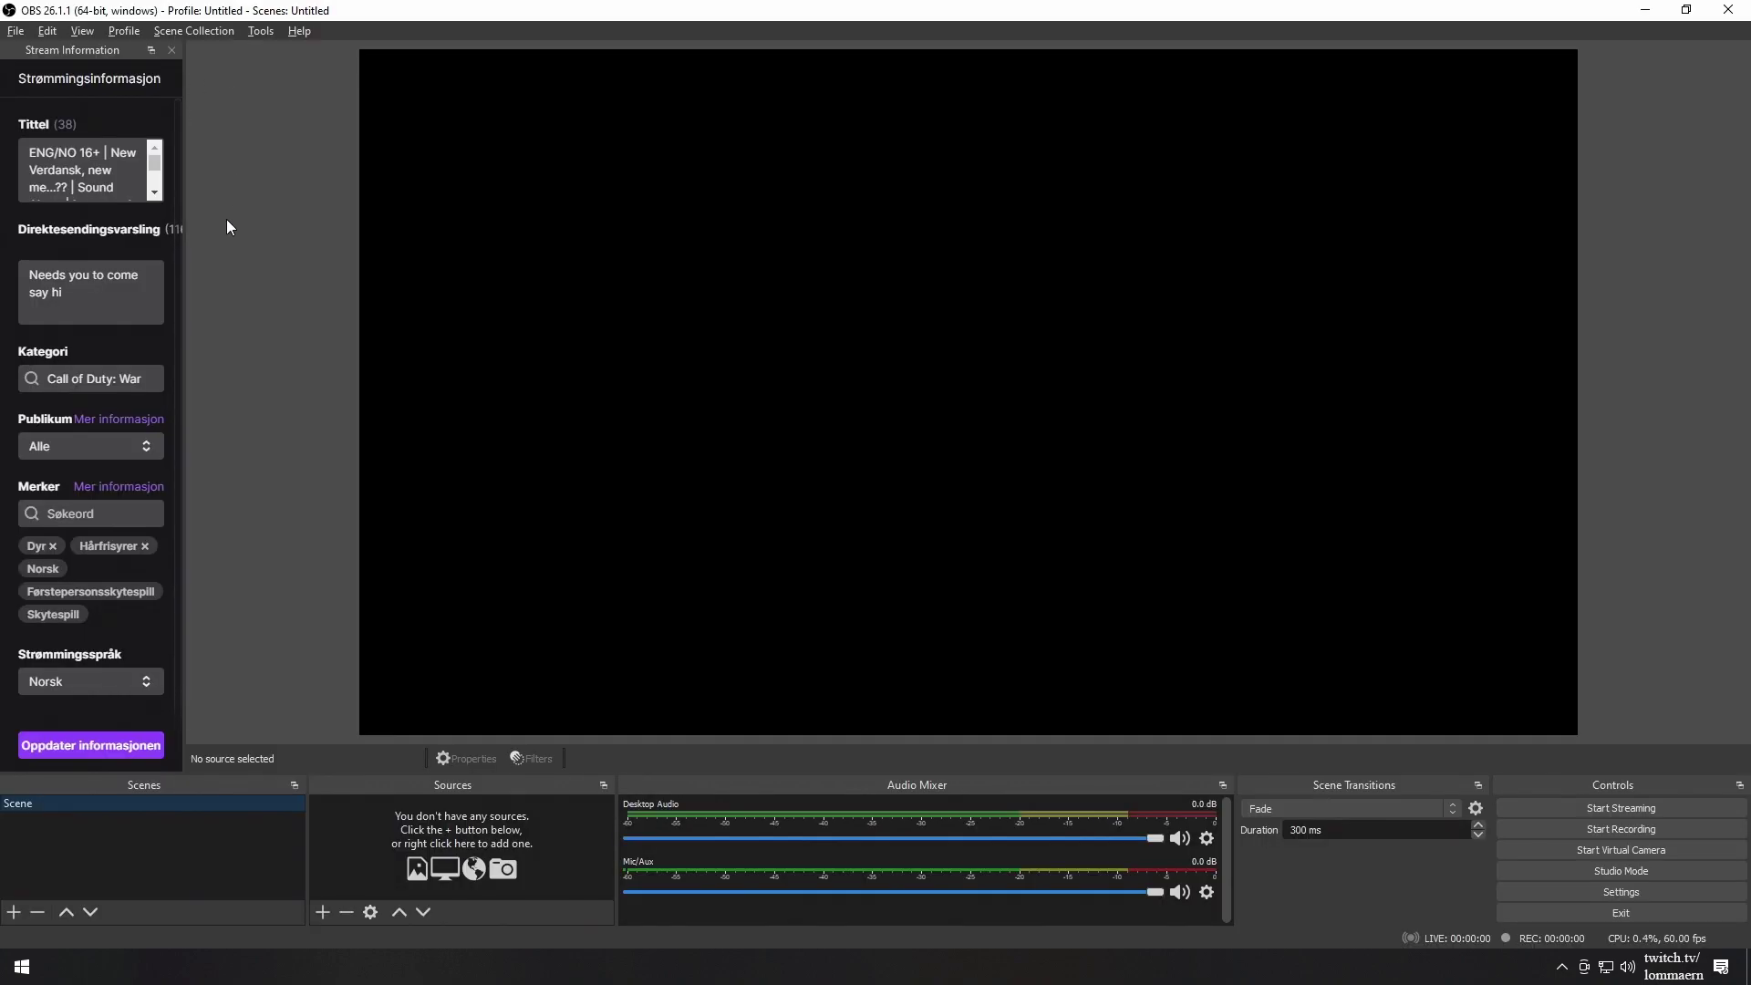
- Reopen the Chat dock from View > Docks and dock it in the left column
left_click(82, 31)
mouse_move(177, 86)
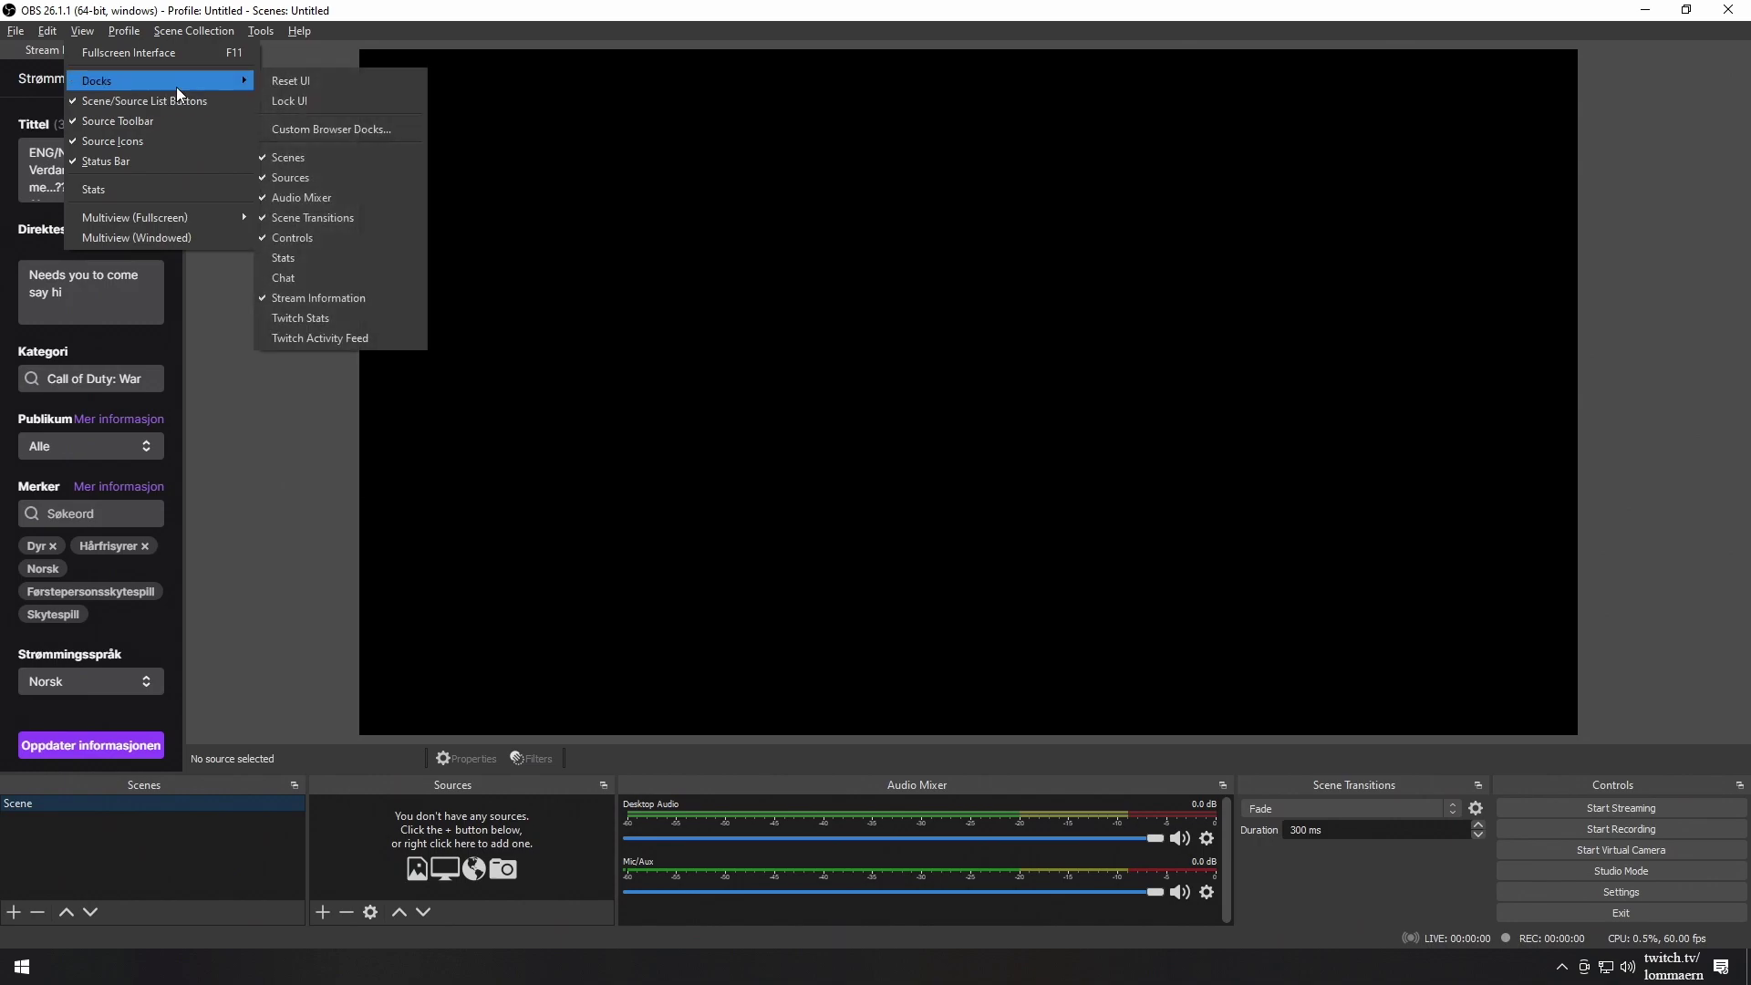
left_click(334, 270)
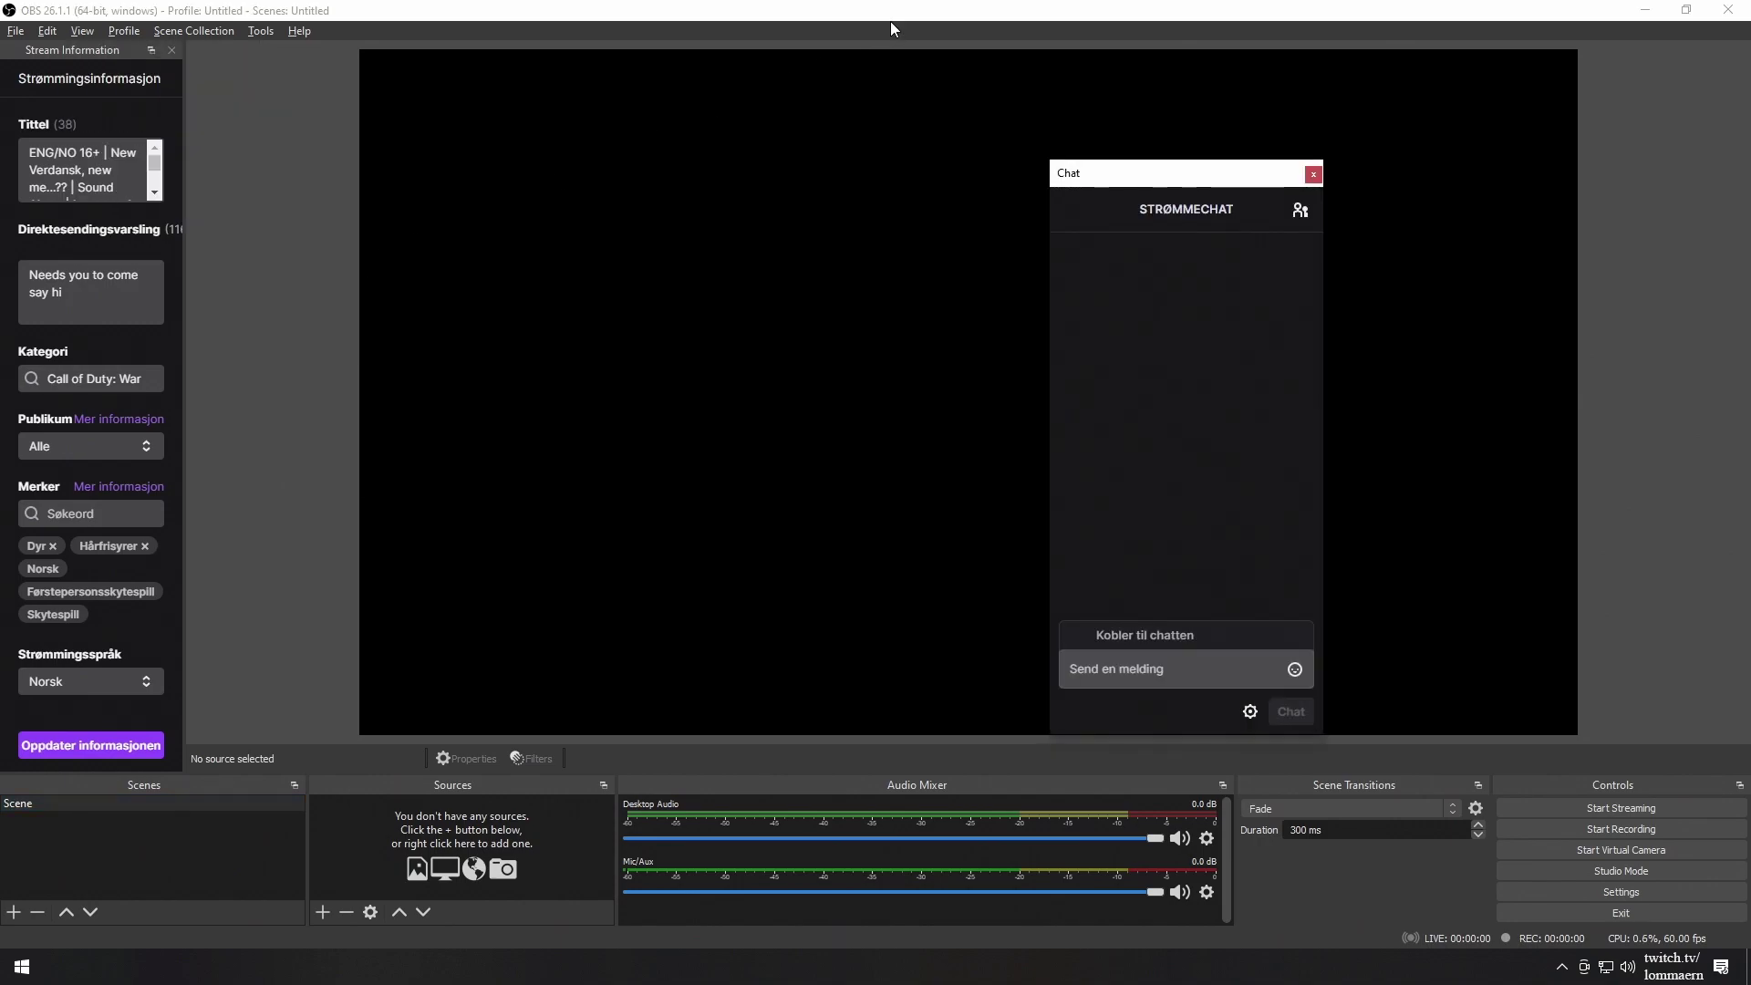
left_click_drag(871, 13, 852, 91)
left_click_drag(1271, 222, 1422, 274)
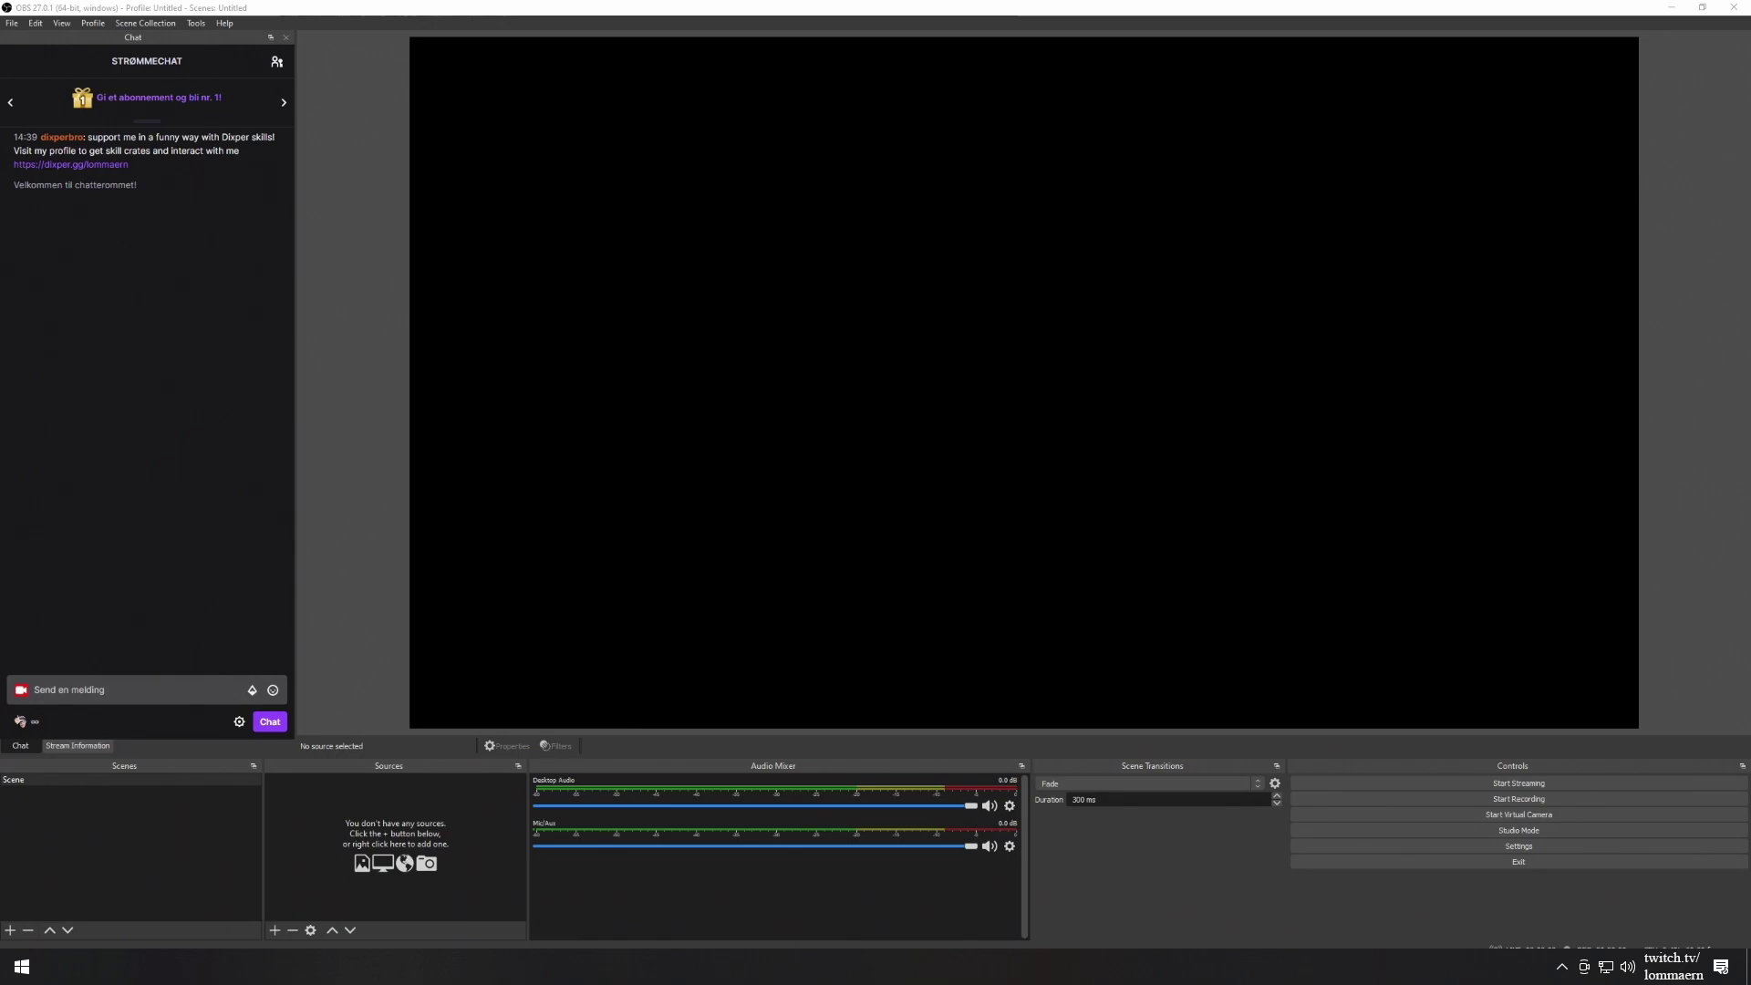
- Rename the default Scene entry to [Broadcast]Gameplay using its right-click Rename option
right_click(29, 782)
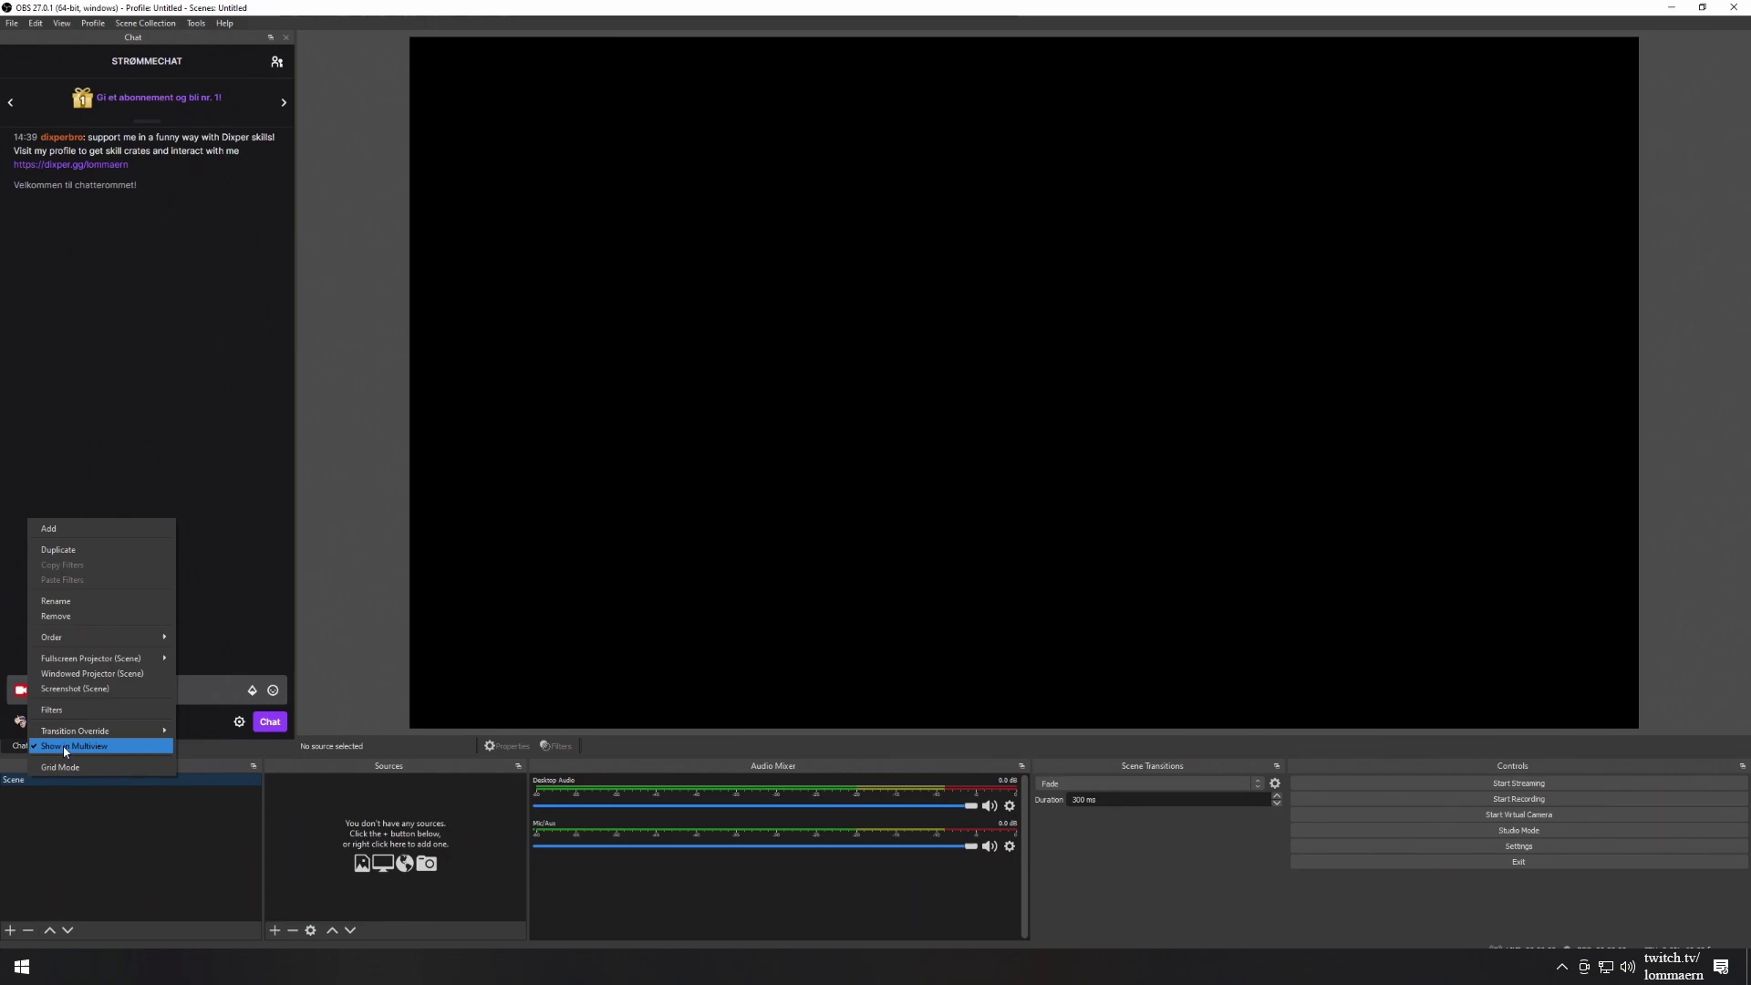
left_click(100, 601)
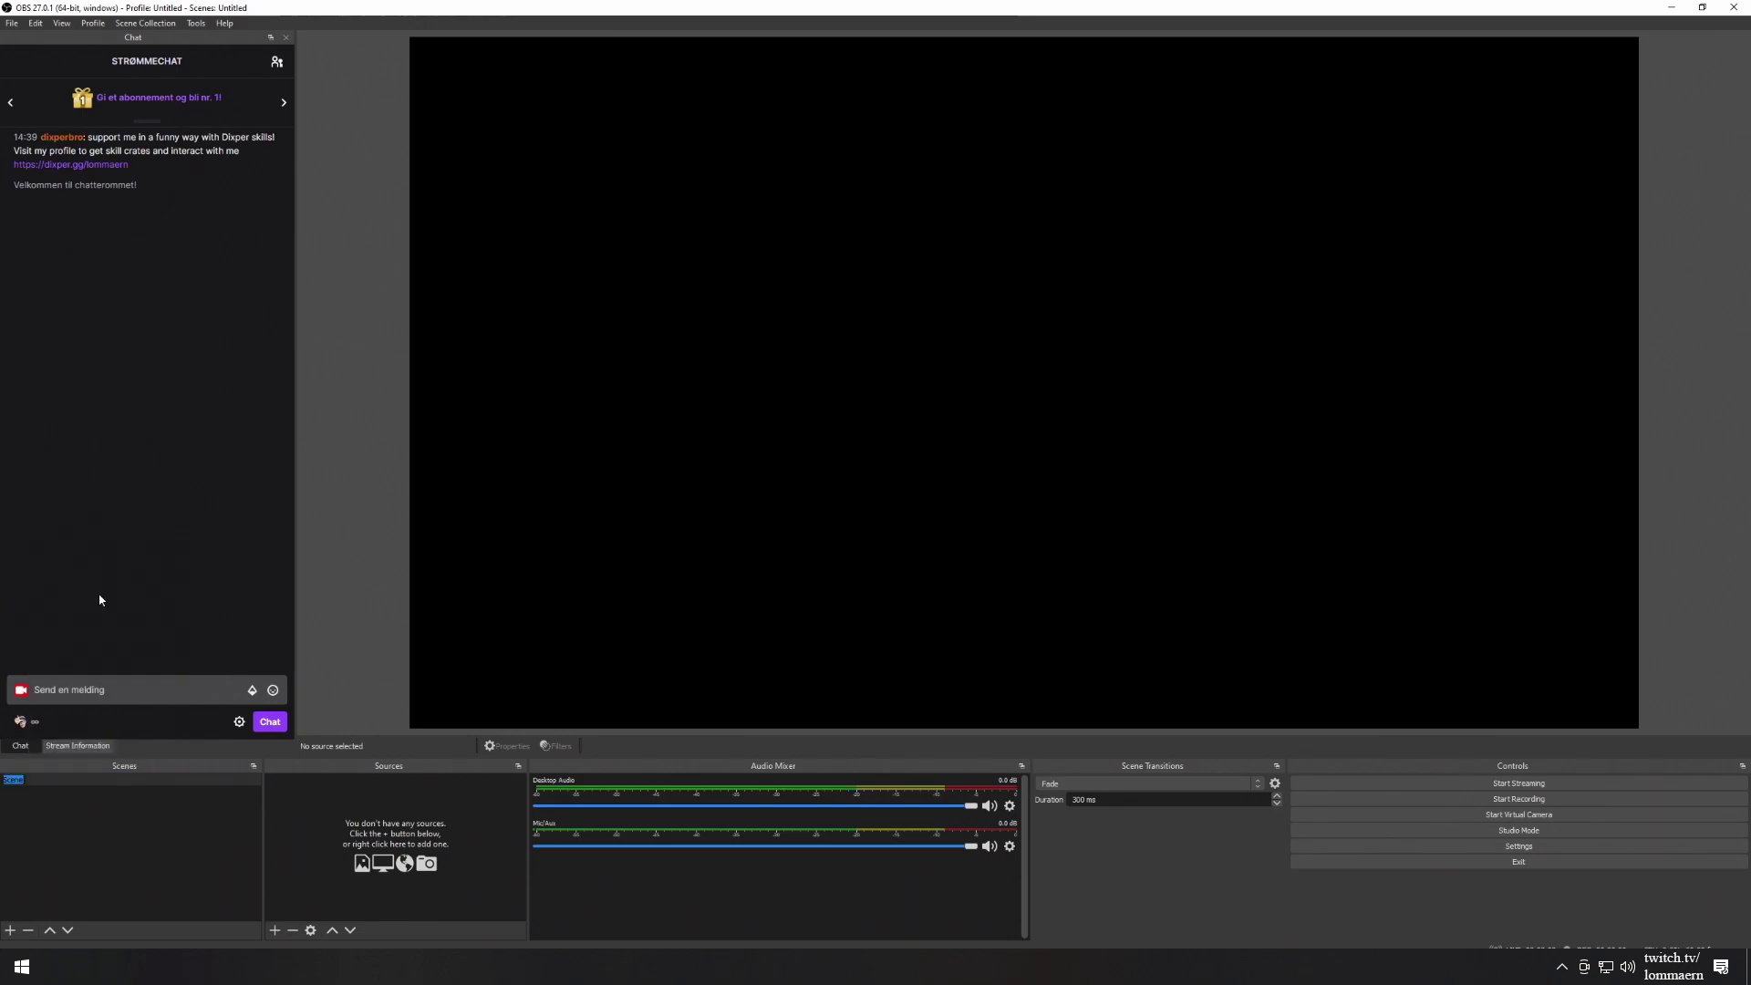
key("BackSpace")
type("Broadcast]Gamer")
key("Return")
- Look over the source types Game Capture, Display Capture and Video Capture Device
left_click(272, 930)
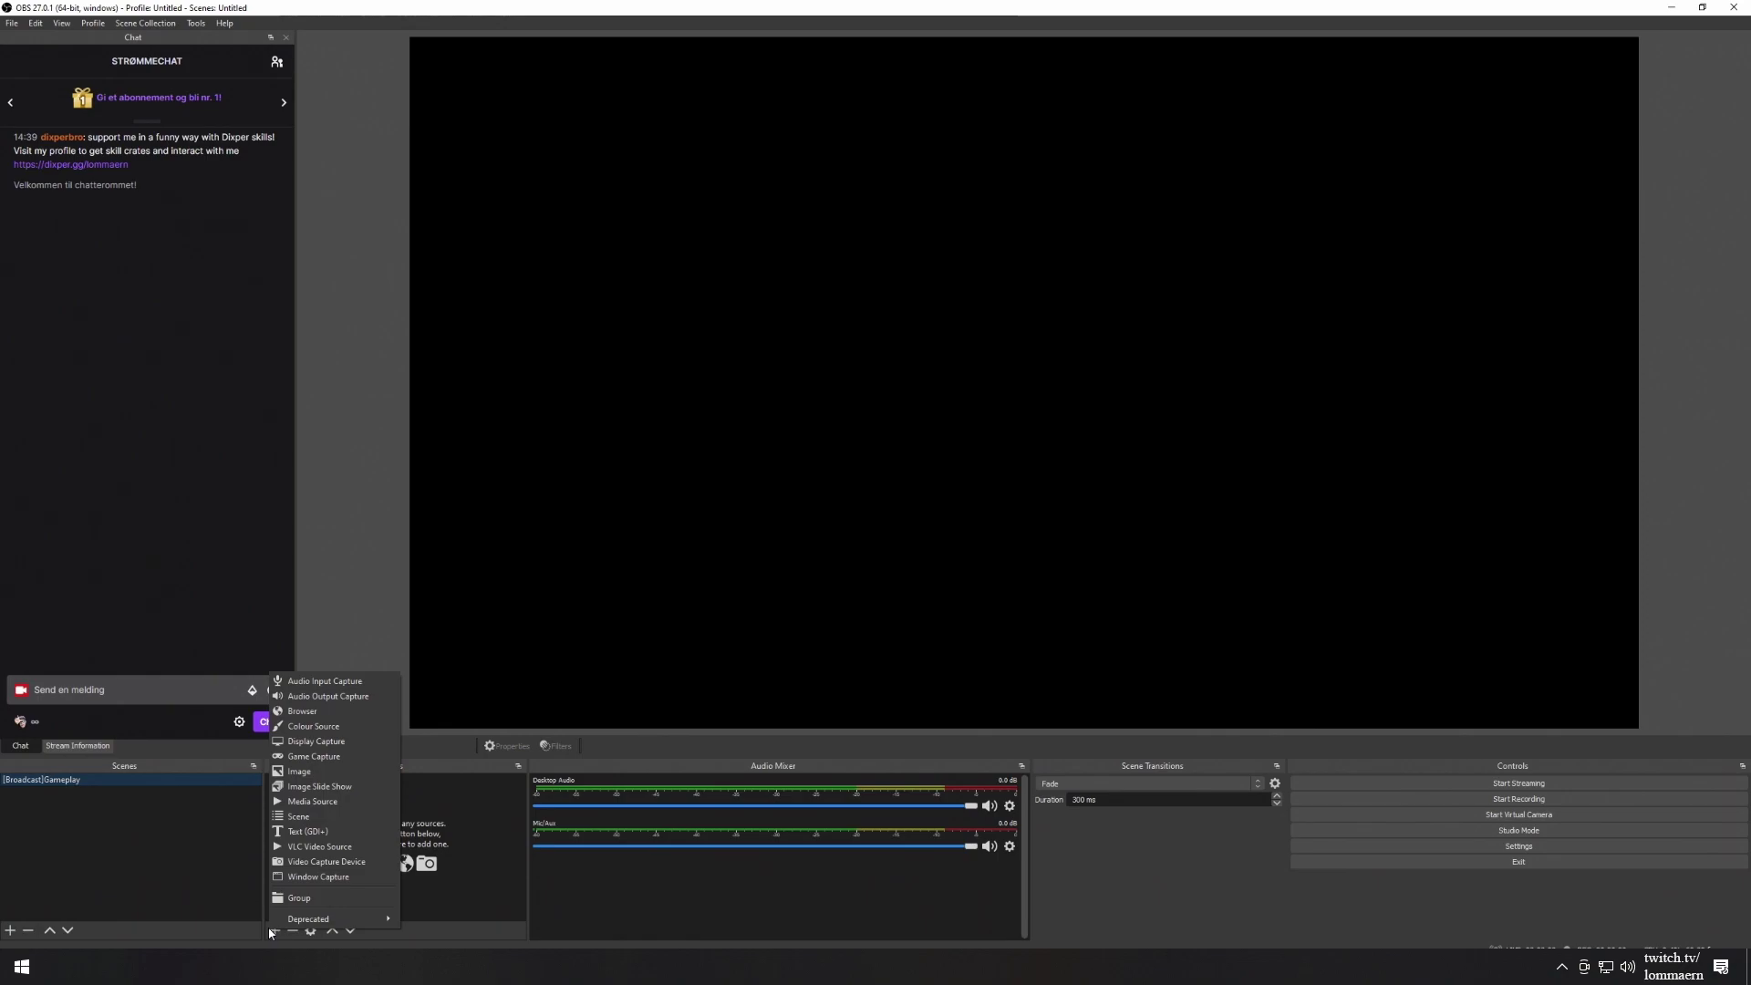
key("g")
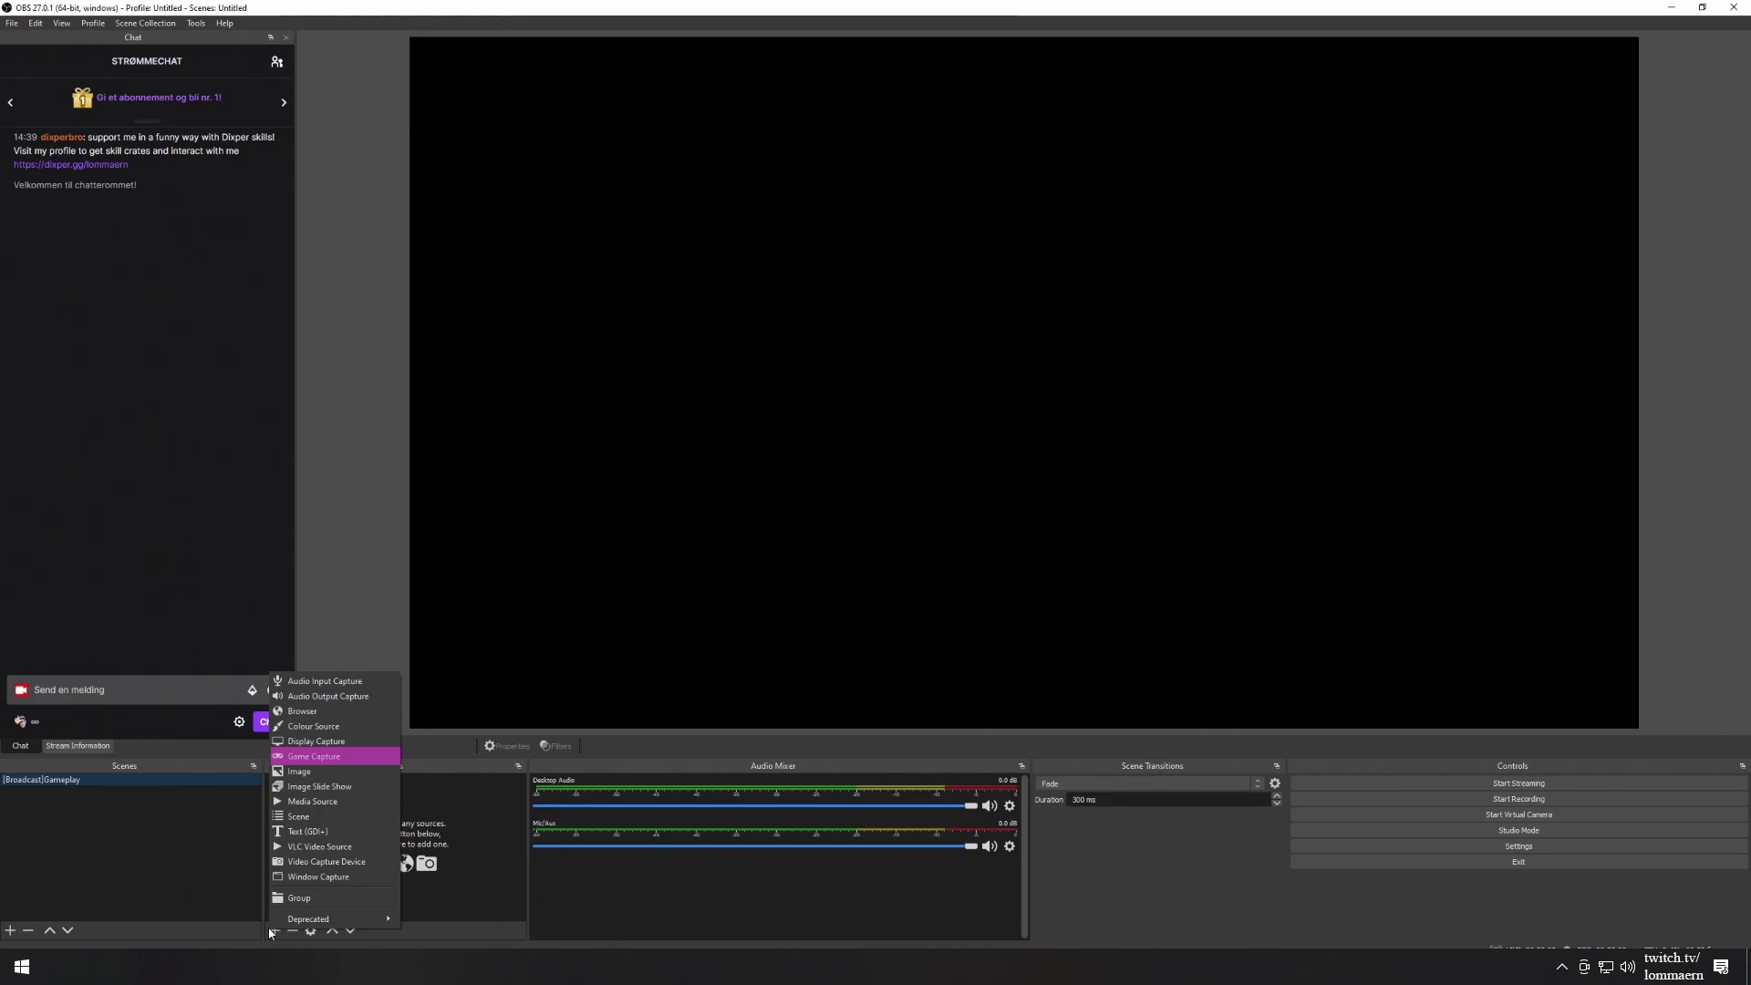
key("Up")
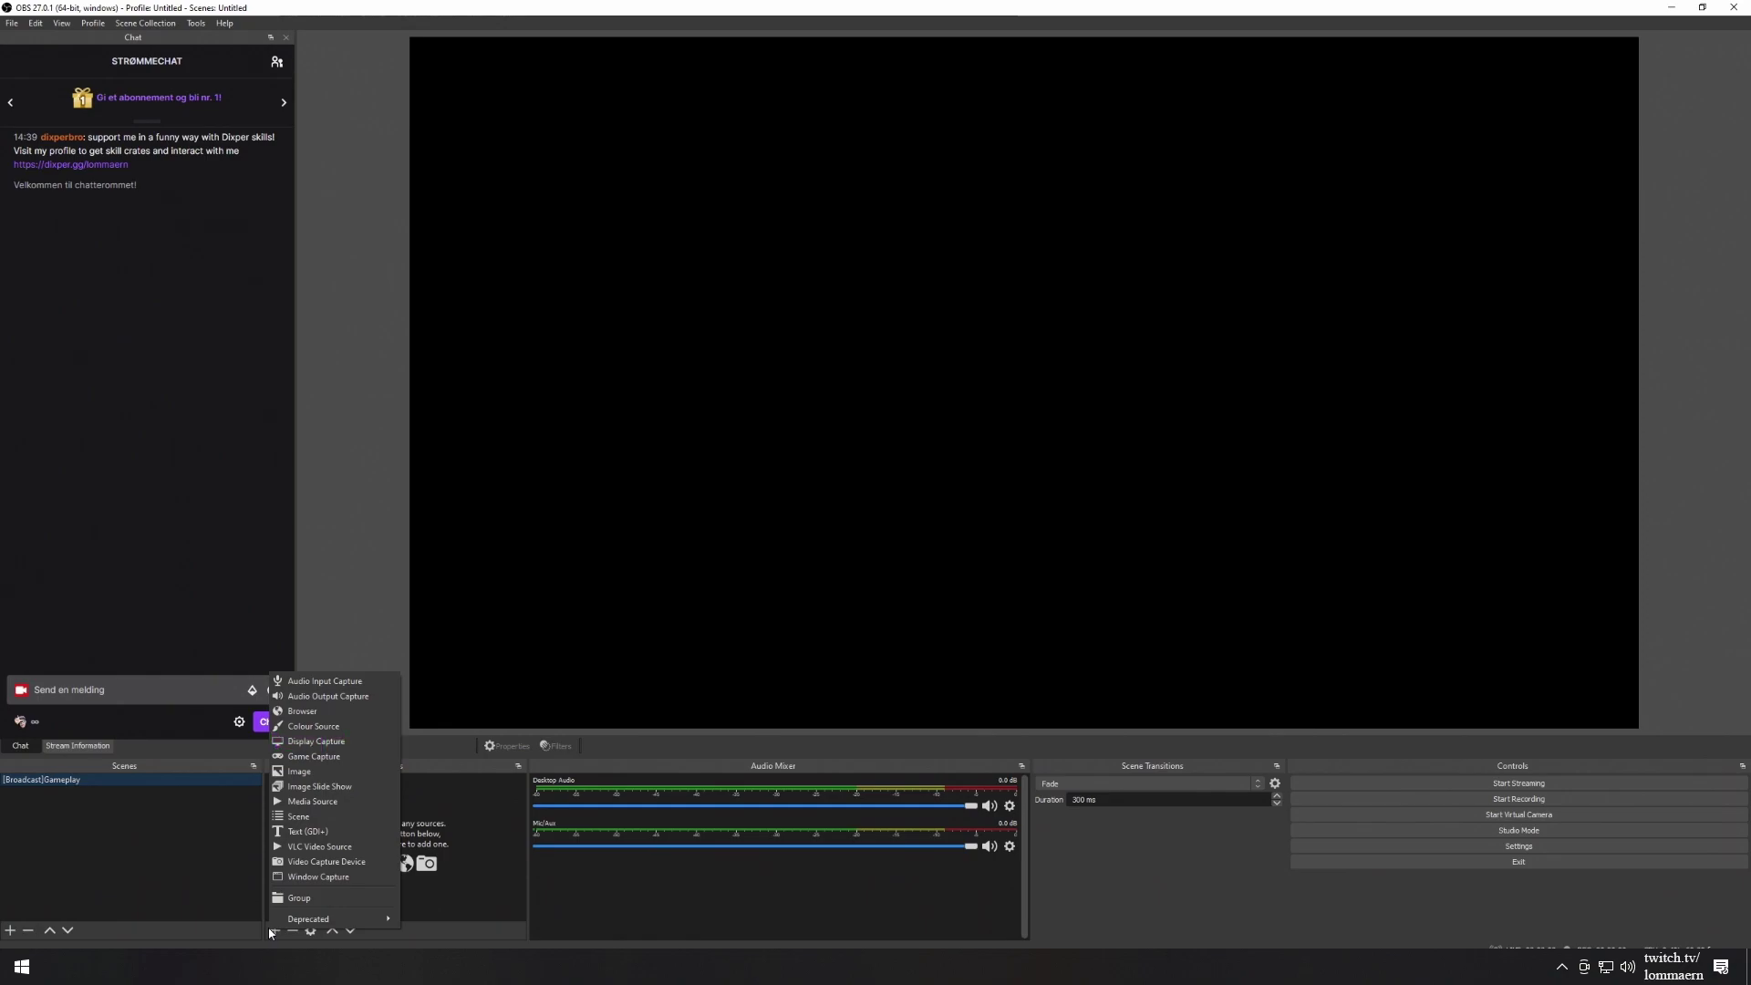
key("Up")
key("Up")
key("Up")
key("Up")
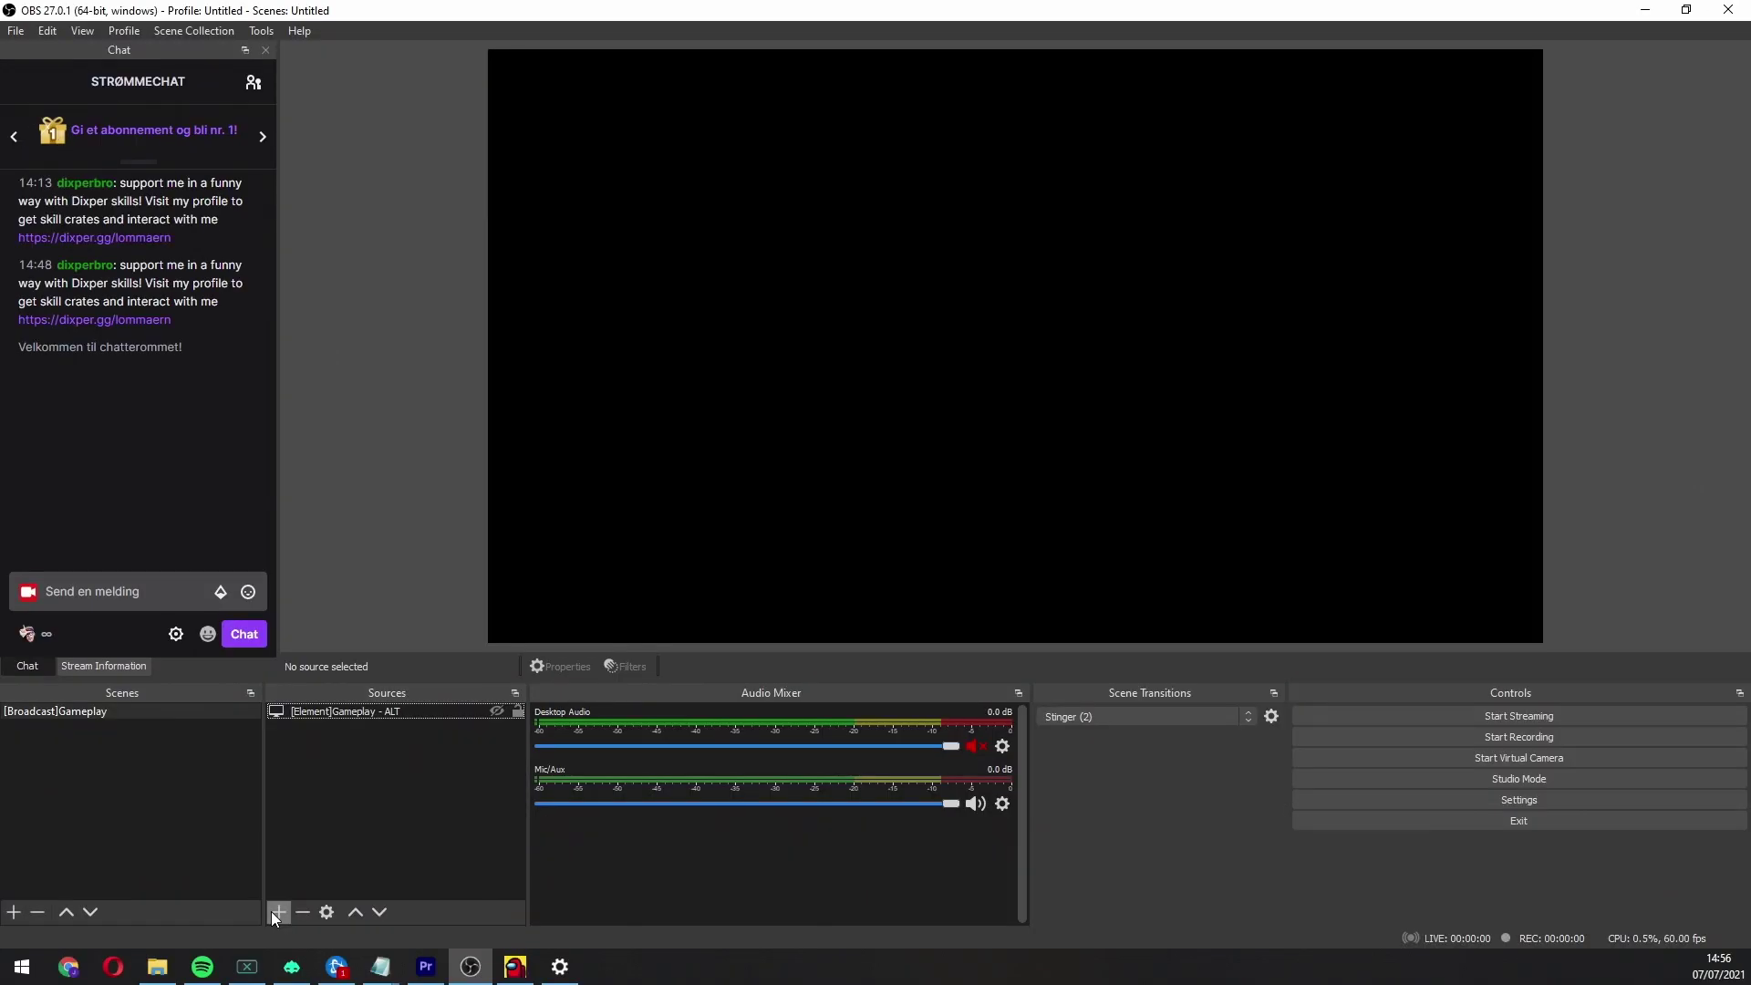
left_click(271, 911)
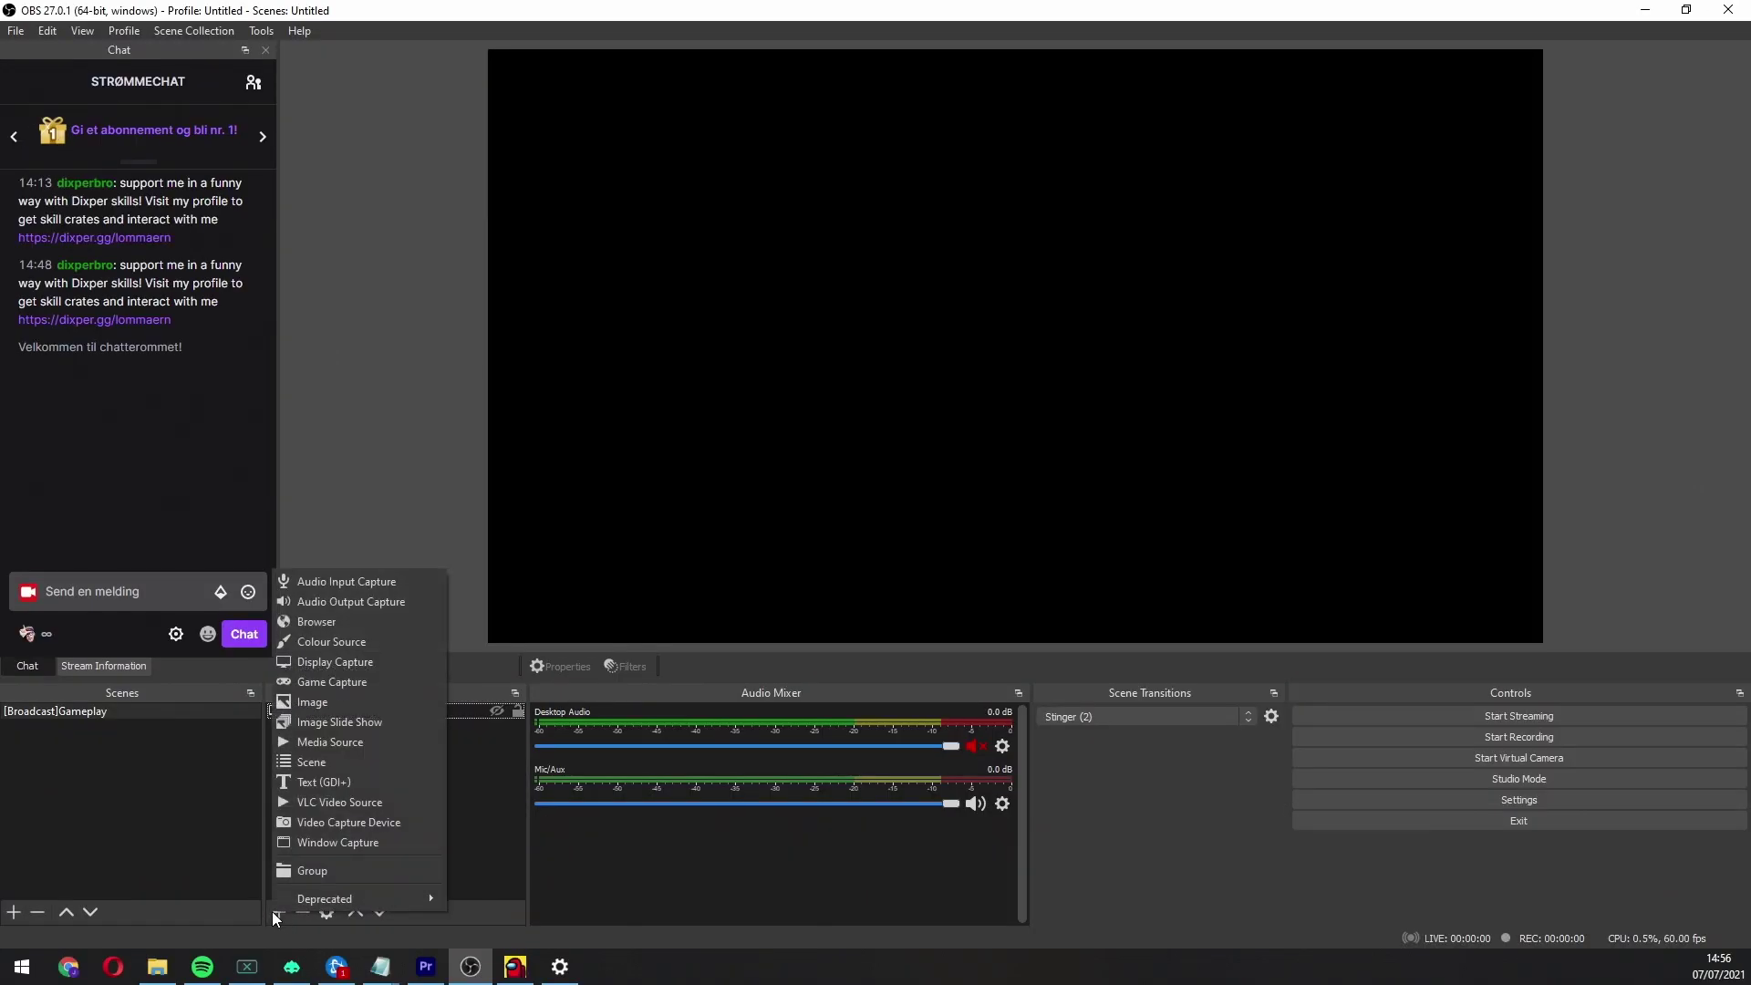
- Add Game Capture '[Element]GameCapture' in Capture specific window mode targeting Among Us
left_click(351, 682)
type("[Element]GameCapture")
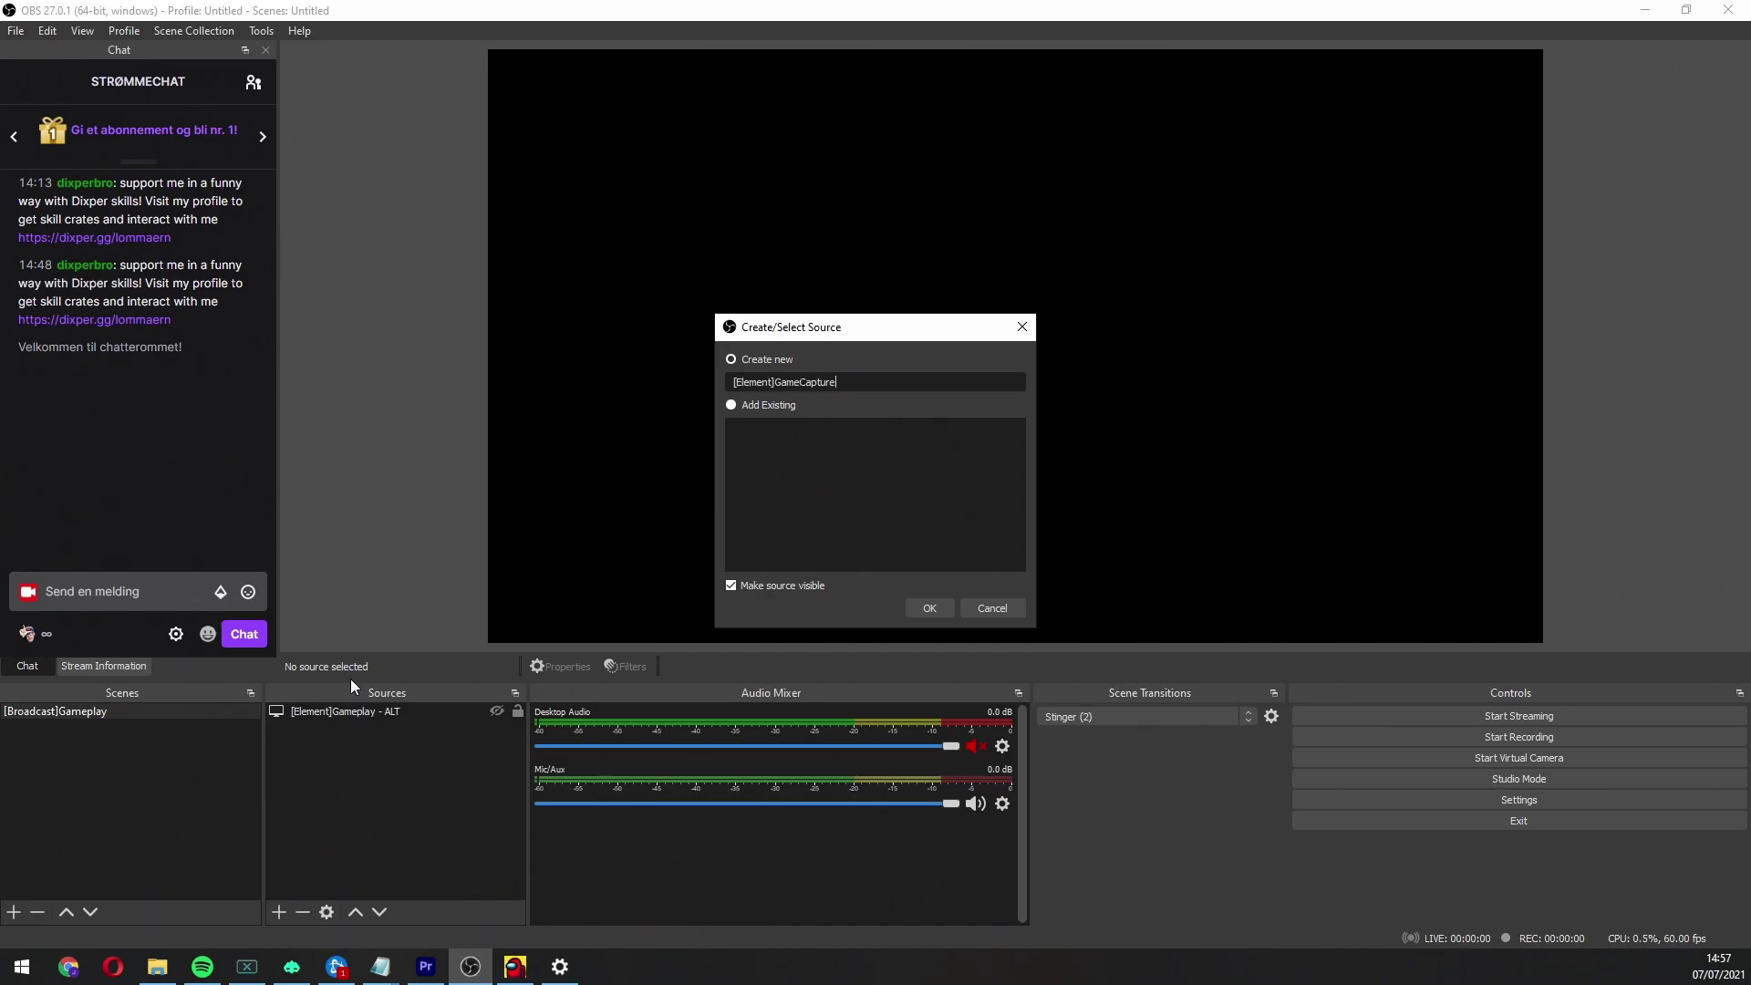
key("Return")
left_click(960, 588)
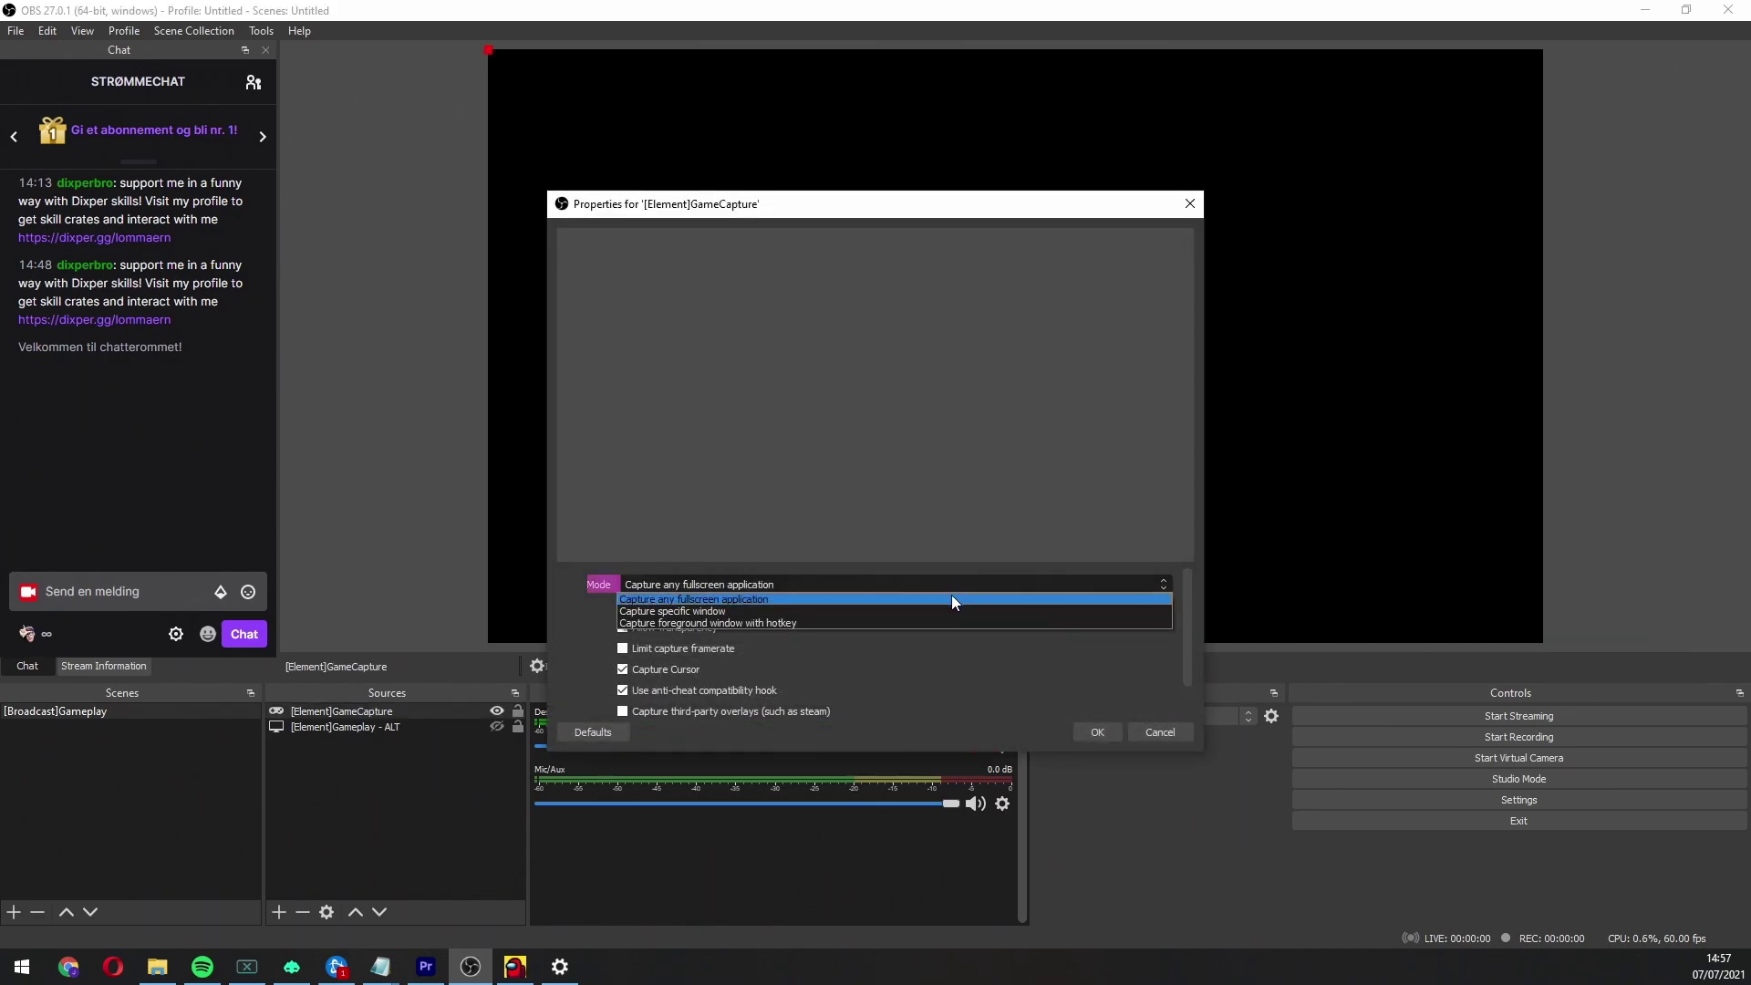
left_click(943, 605)
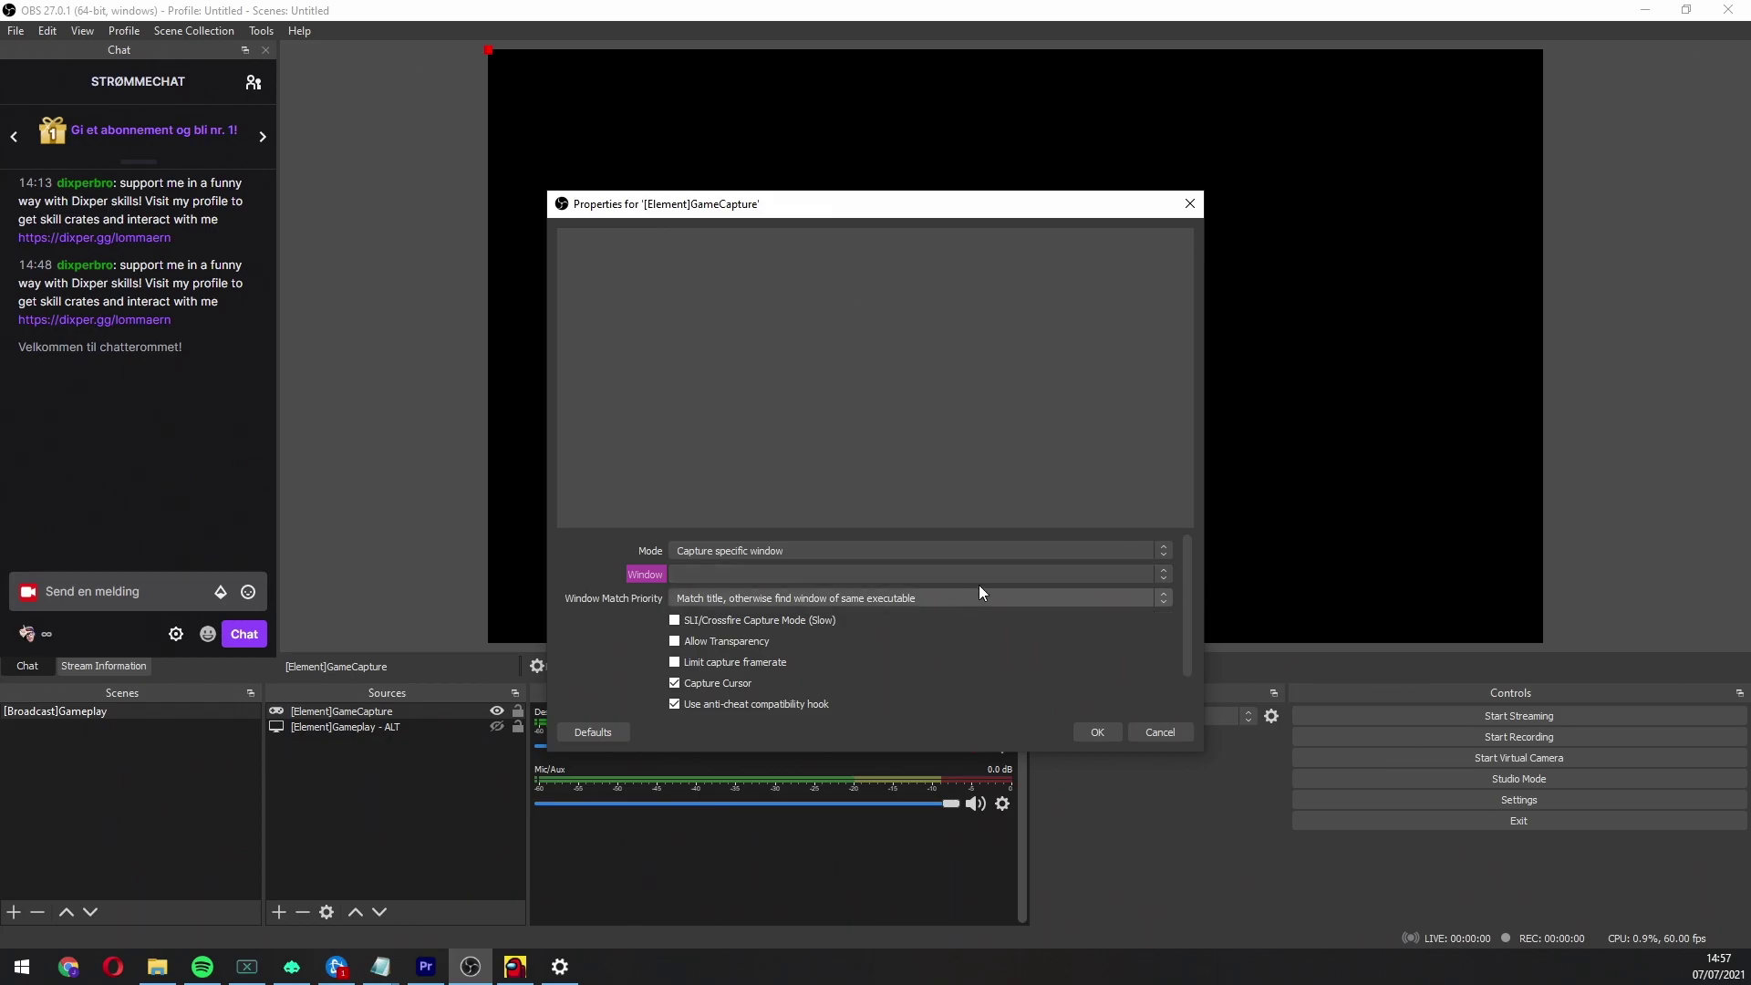
left_click(1015, 573)
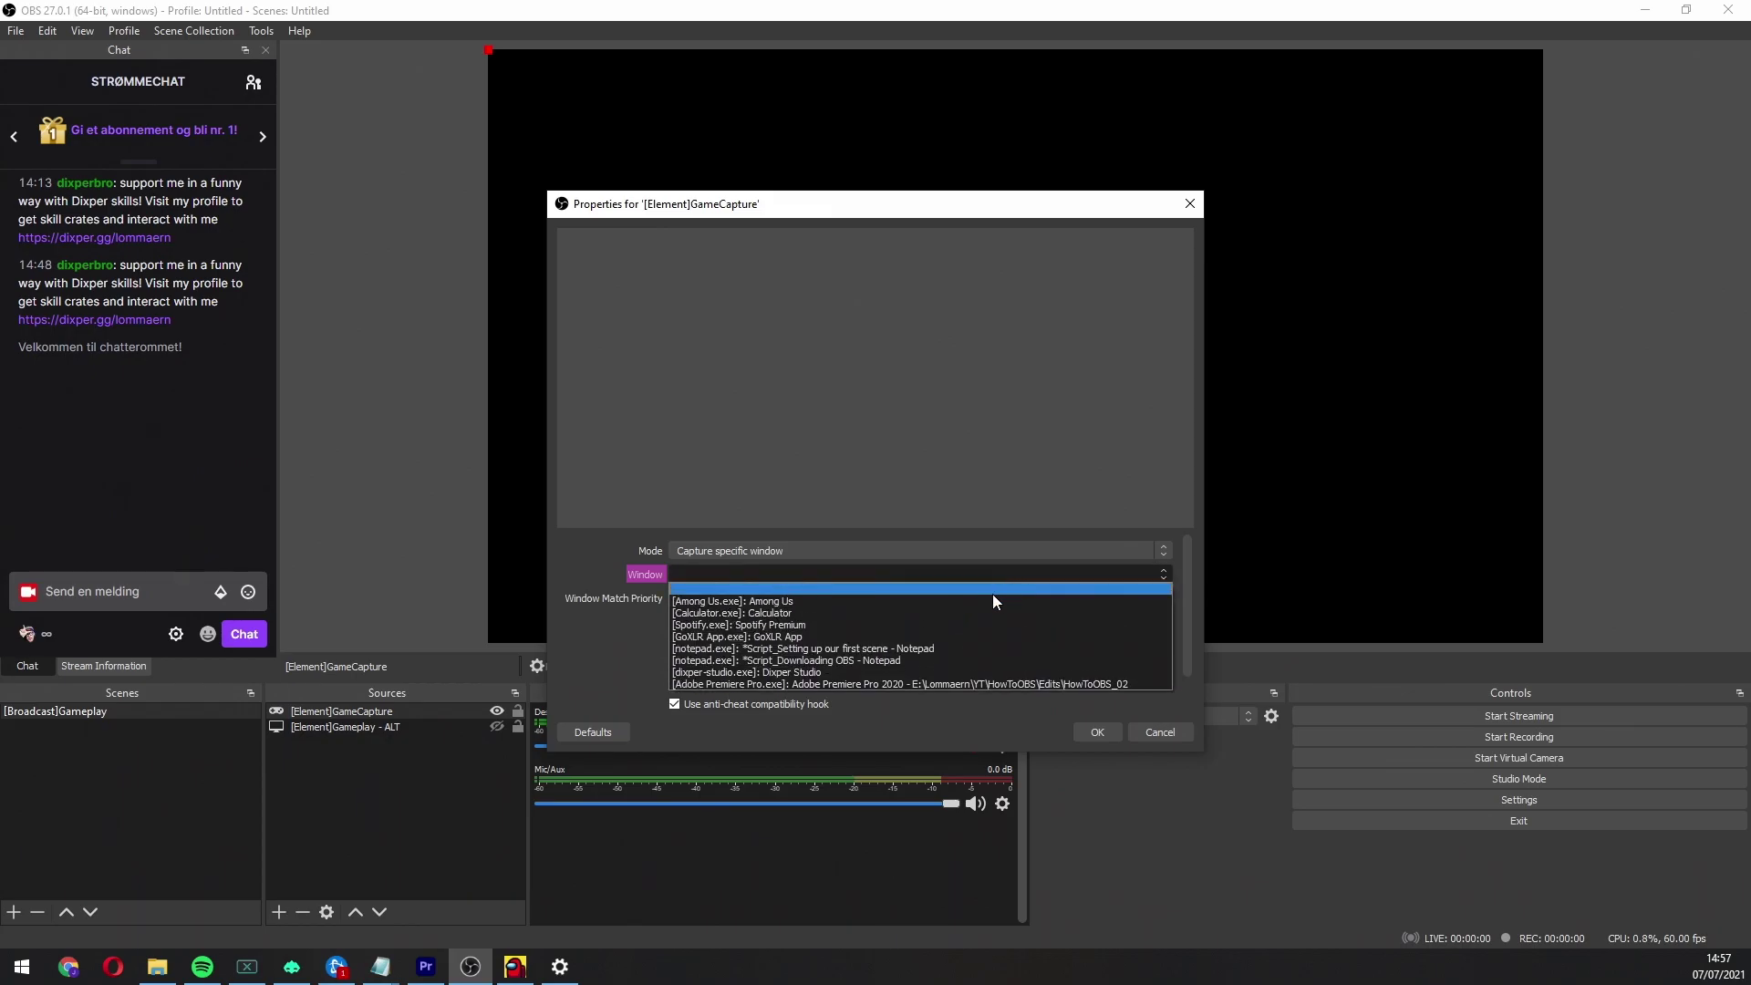
left_click(992, 598)
left_click(1076, 730)
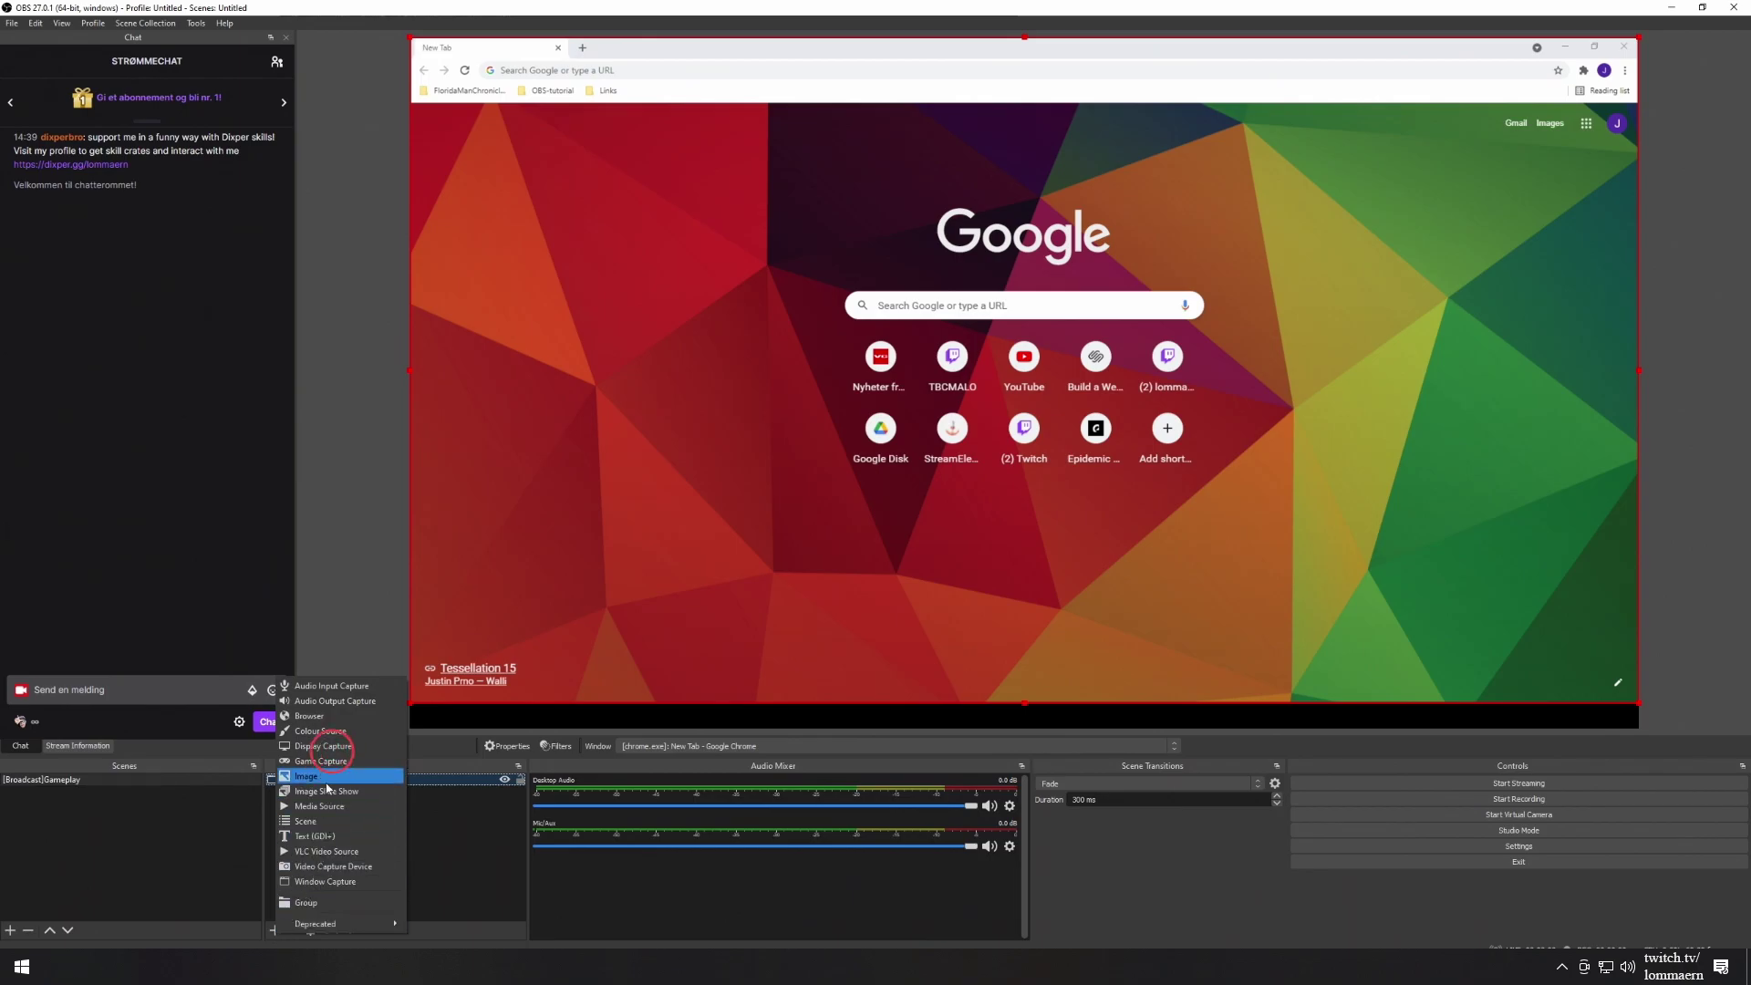
- Add a Display Capture source named '[Element]Gameplay', keeping Display 1 at 1920x1080
left_click(339, 746)
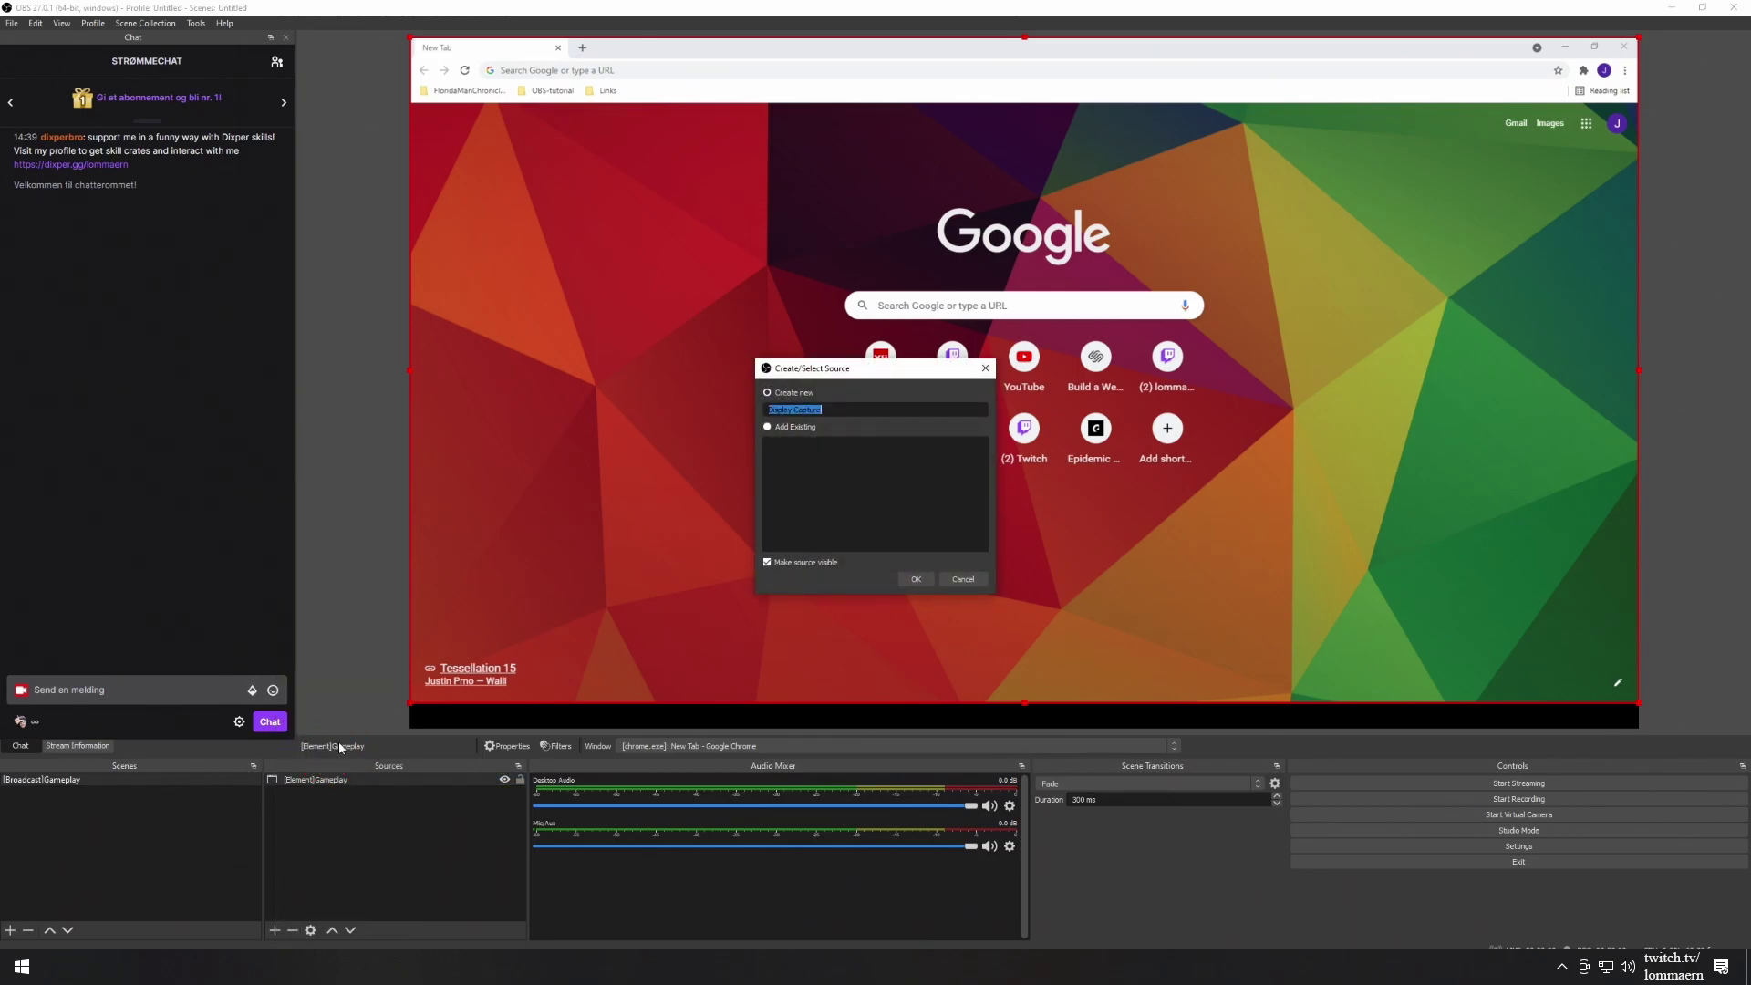
type("[Element]Gameplay - ALT")
key("Return")
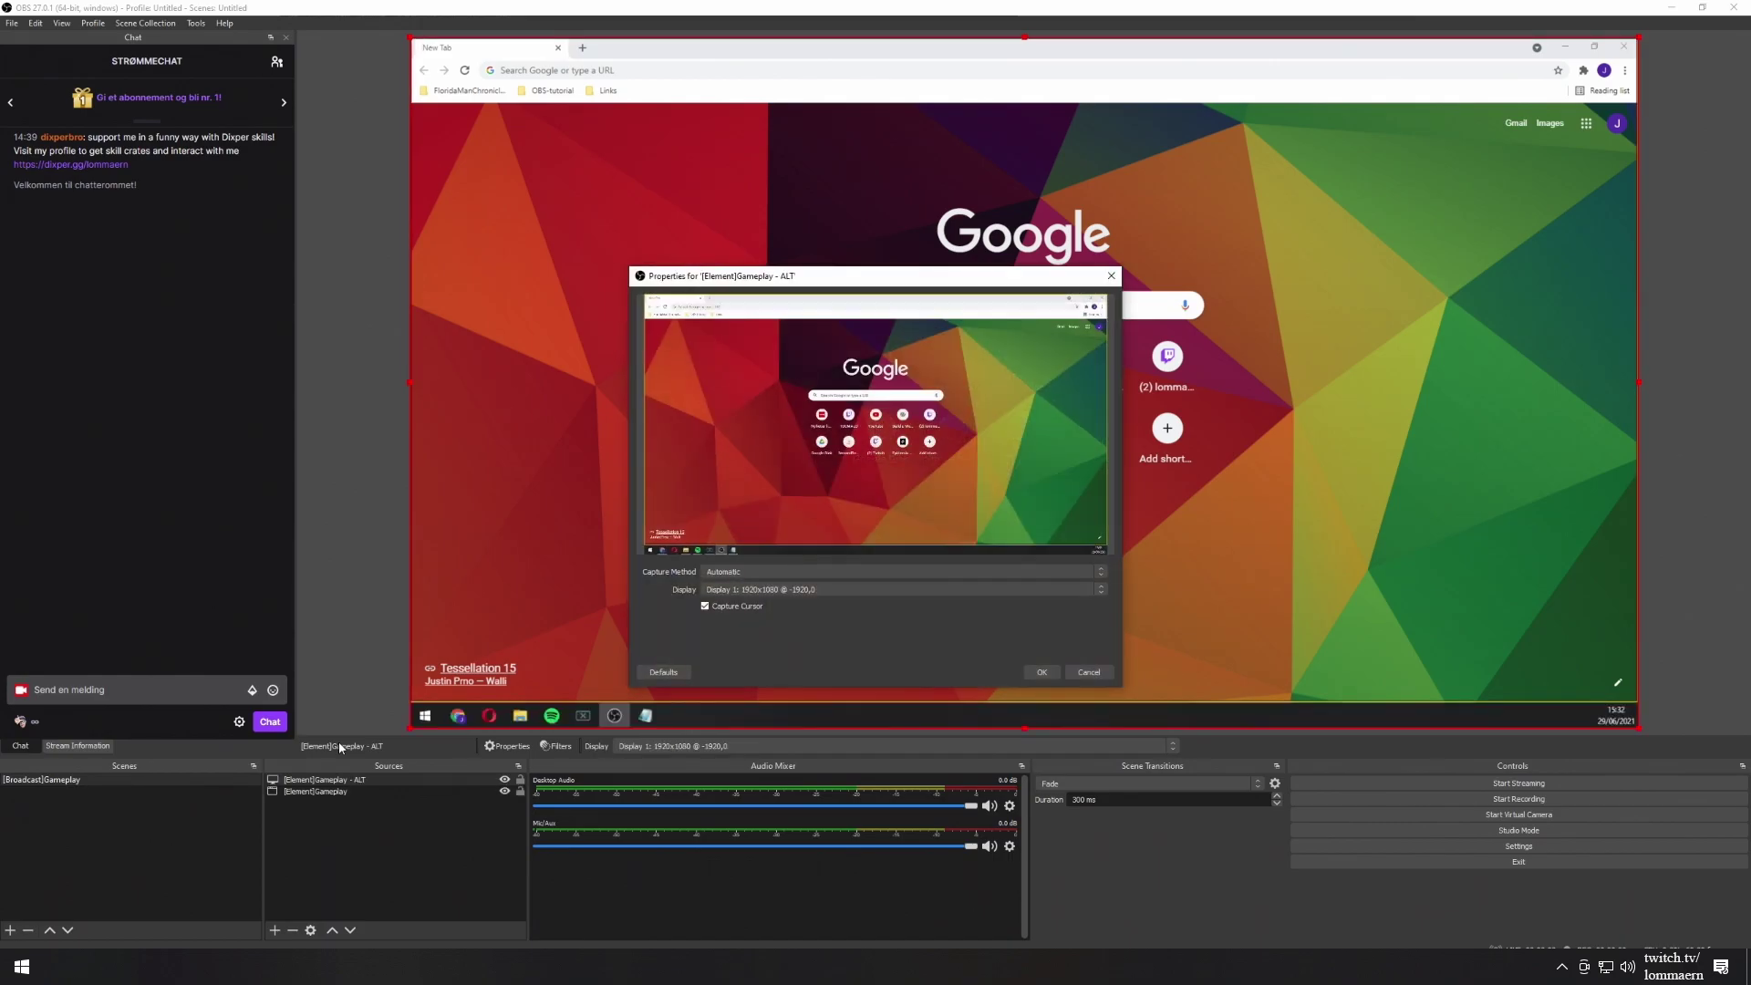
left_click(1041, 673)
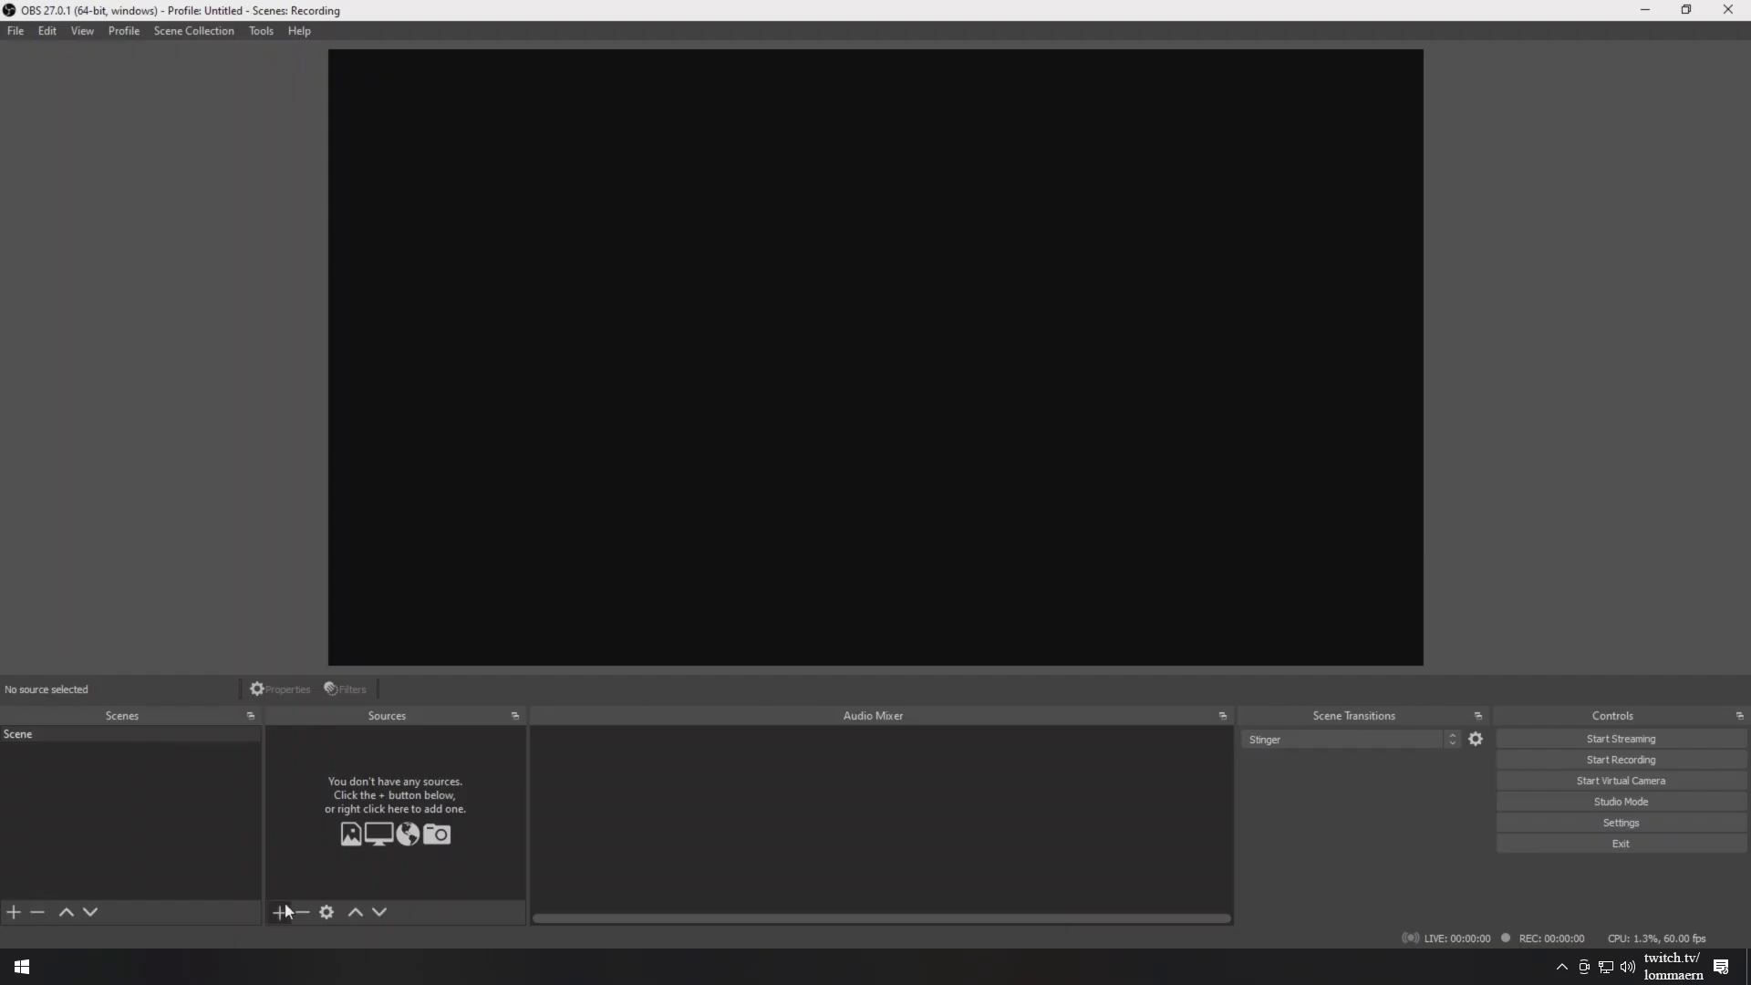
- Create a Video Capture Device source named '[Element]PC-Capture'
left_click(280, 911)
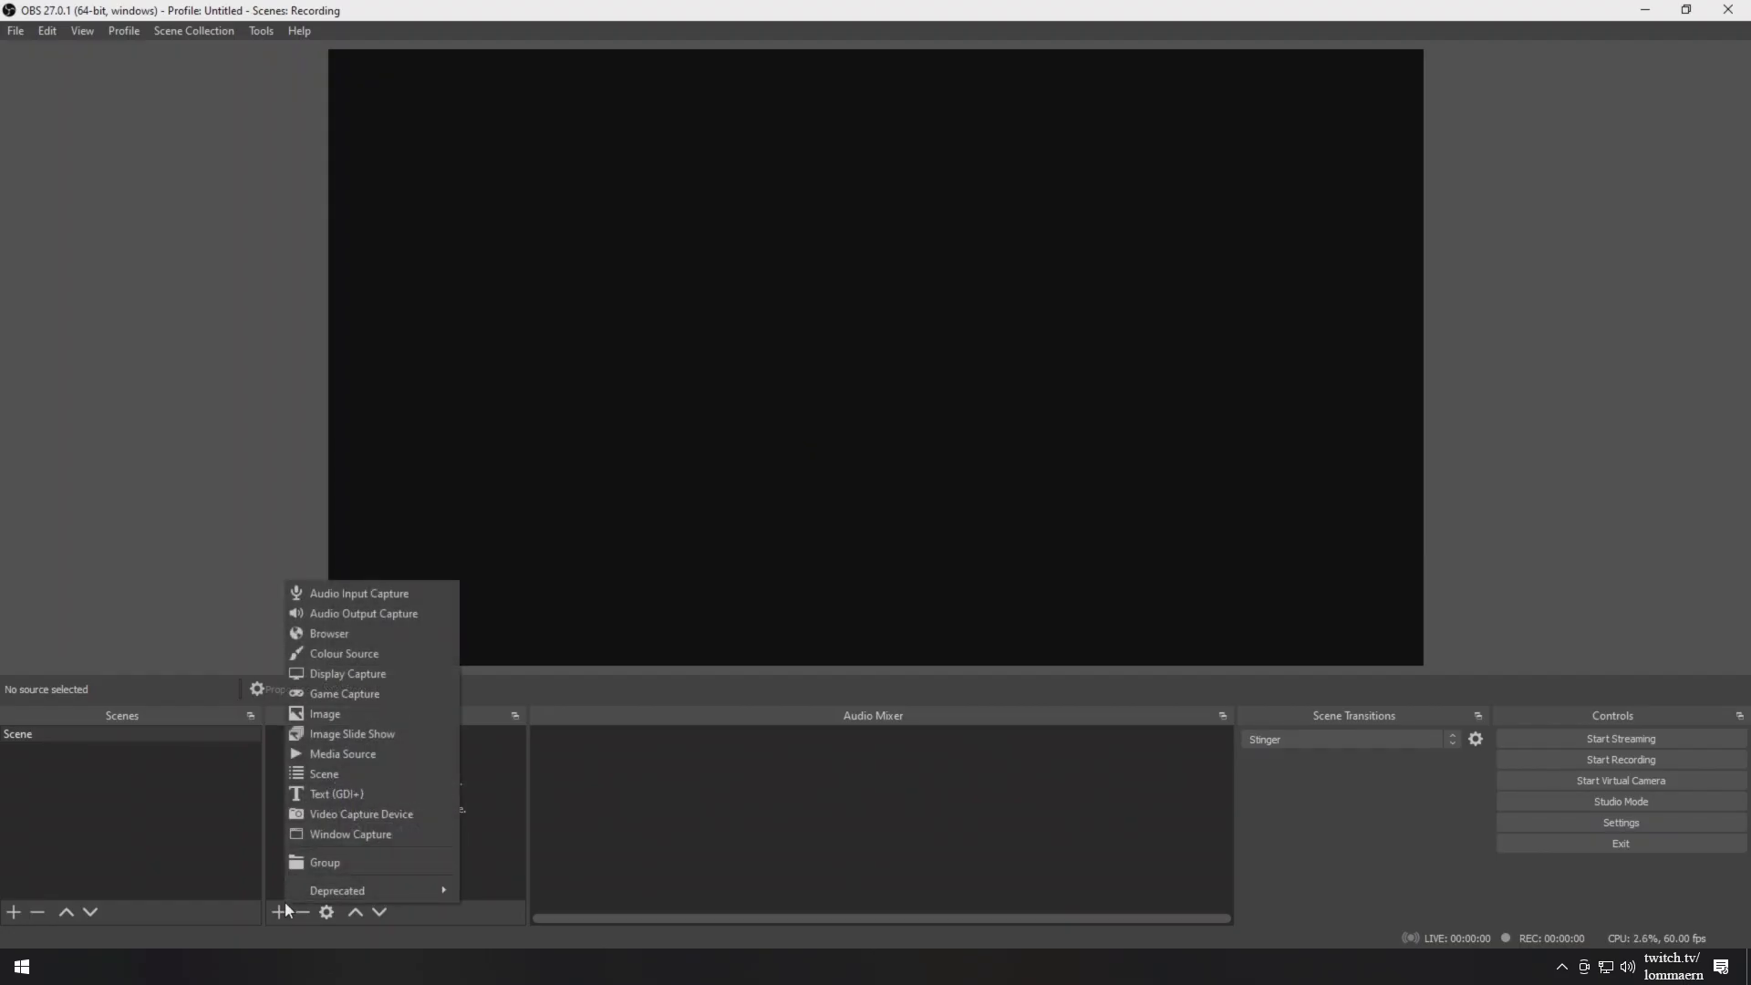
left_click(362, 819)
type("[")
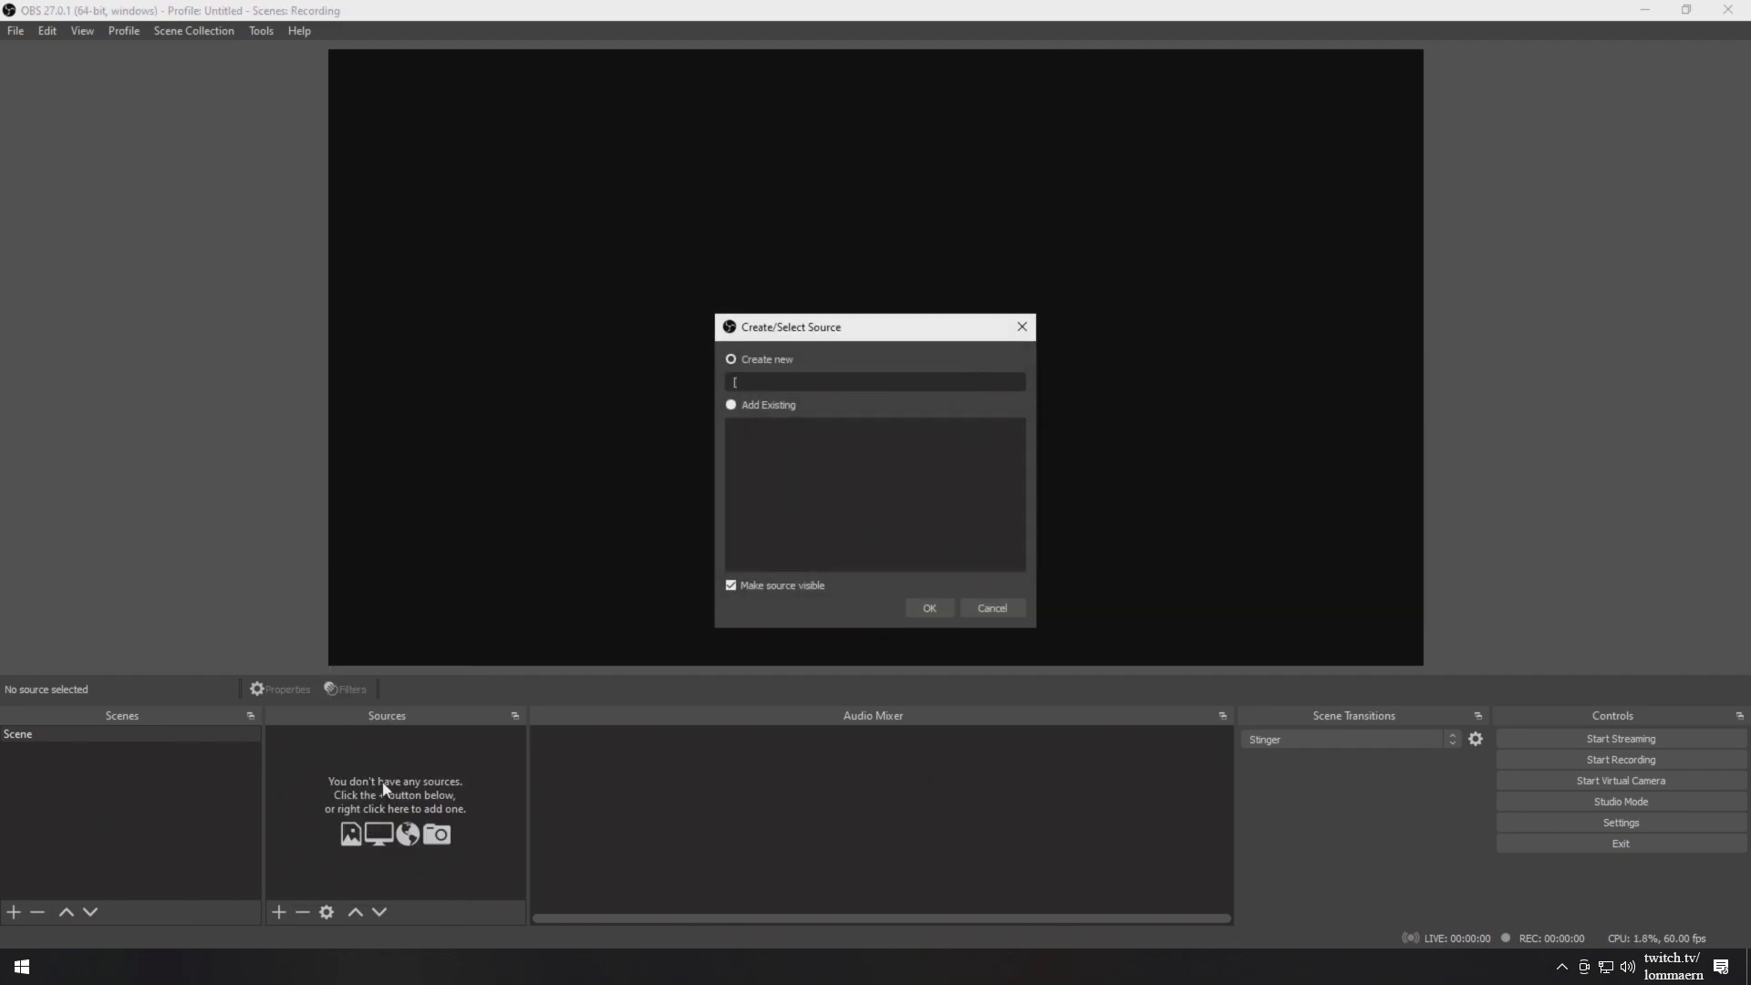
type("Element]PC-Capture")
left_click(944, 602)
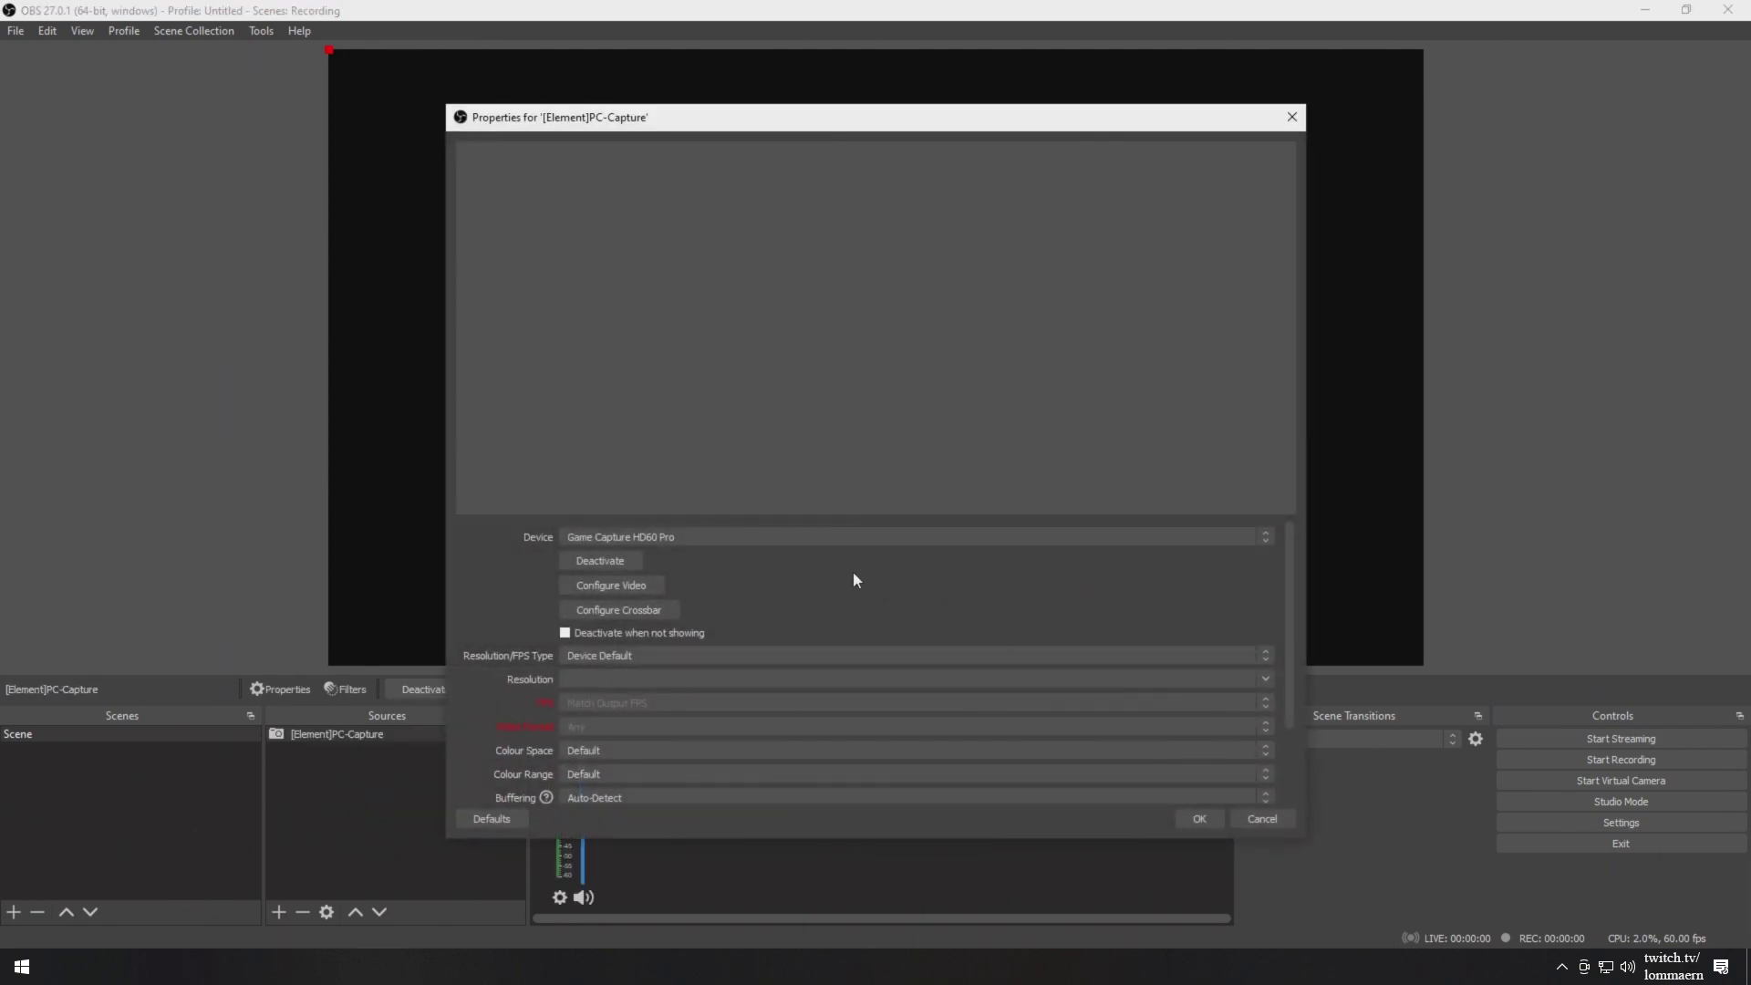
- Set its device to Game Capture HD60 Pro with a Custom resolution of 1920x1080
left_click(830, 538)
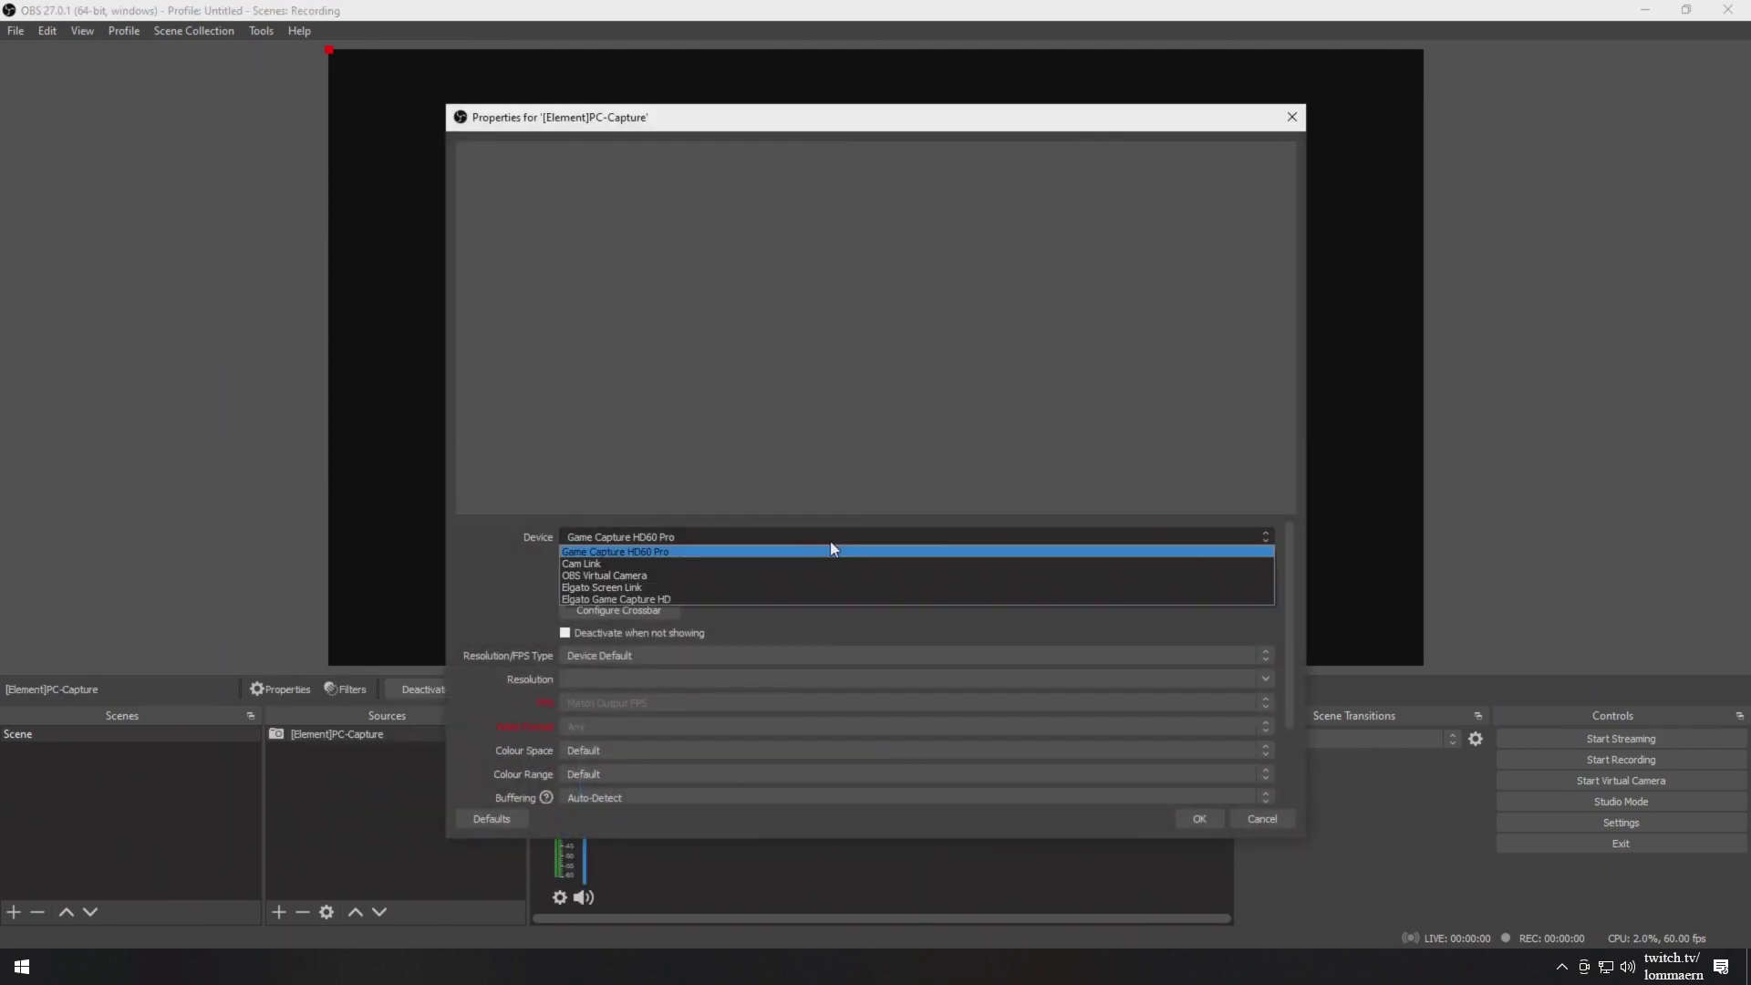
left_click(774, 560)
left_click(872, 653)
left_click(829, 655)
left_click(830, 655)
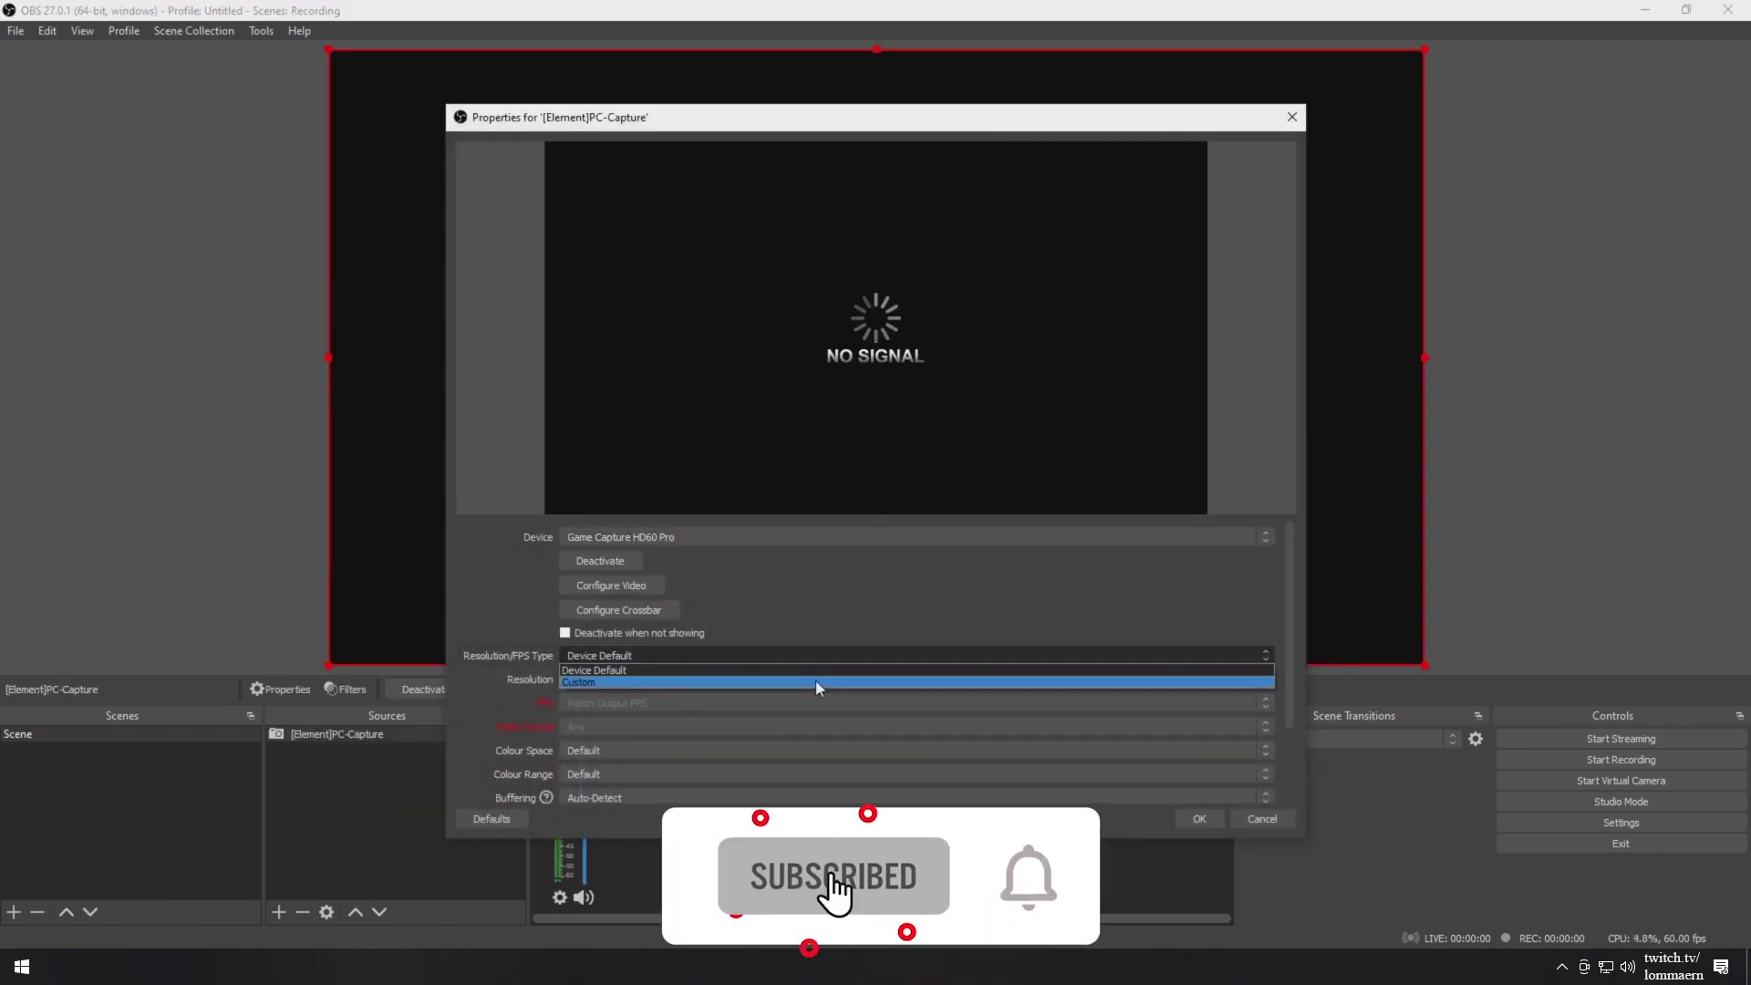
left_click(815, 680)
left_click(1266, 679)
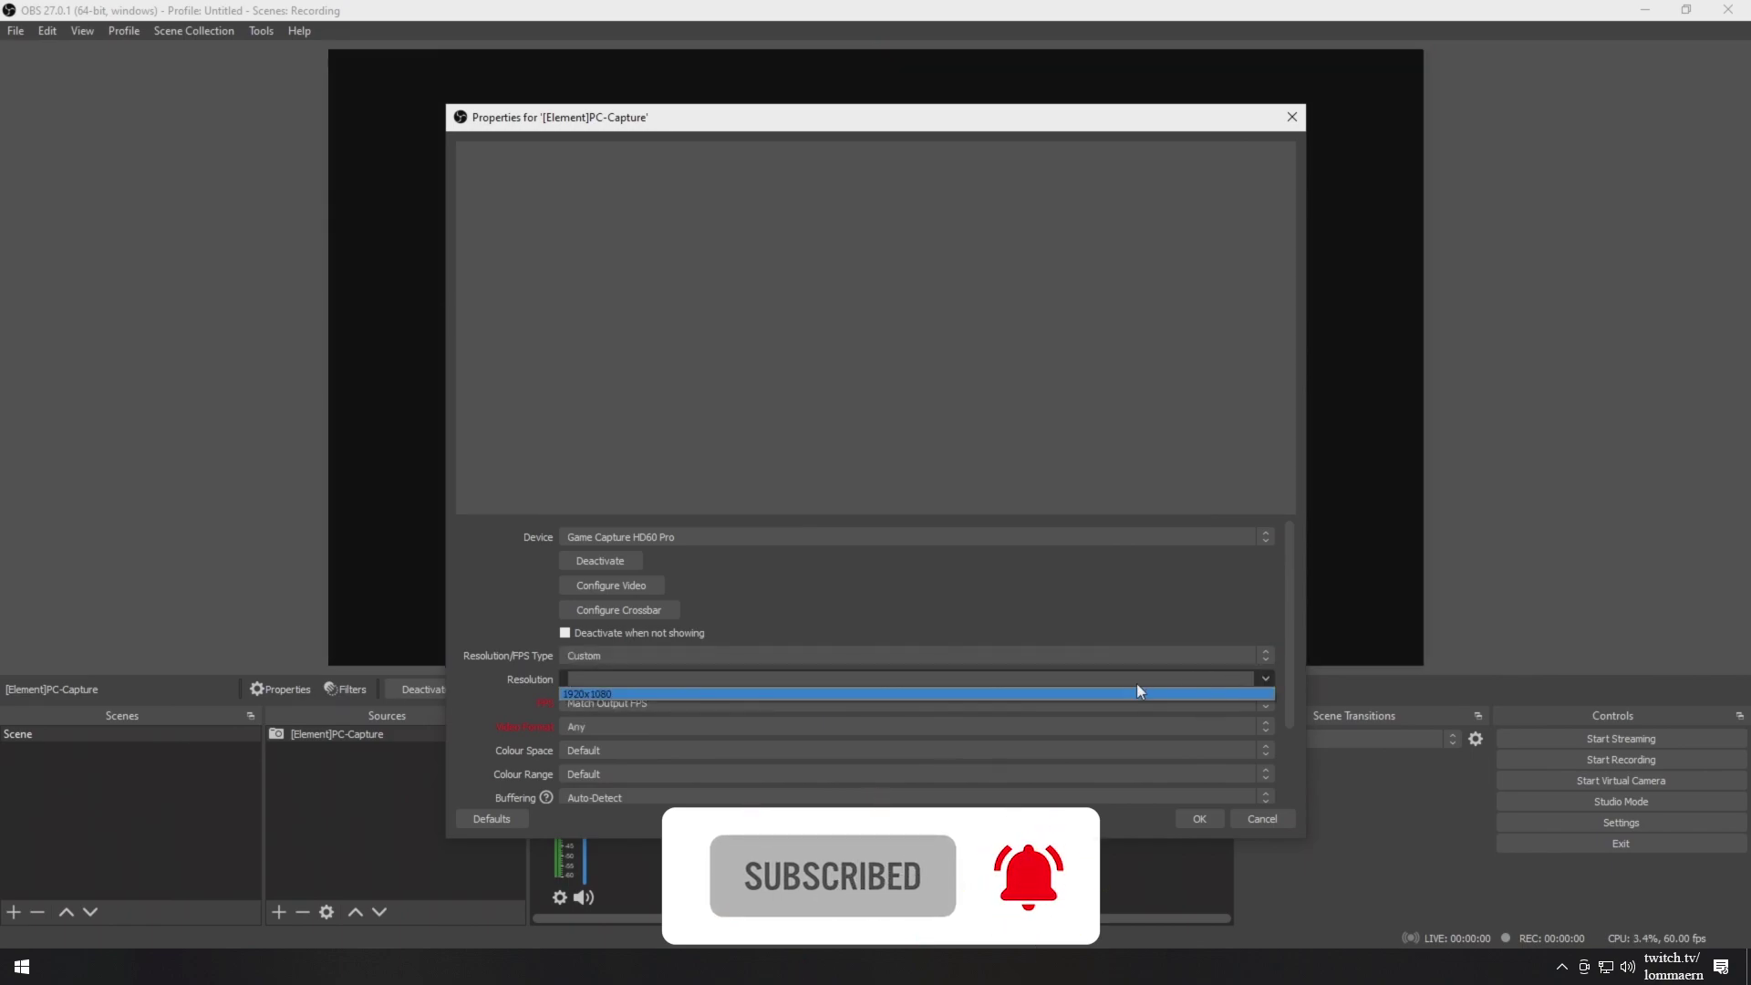
left_click(1115, 694)
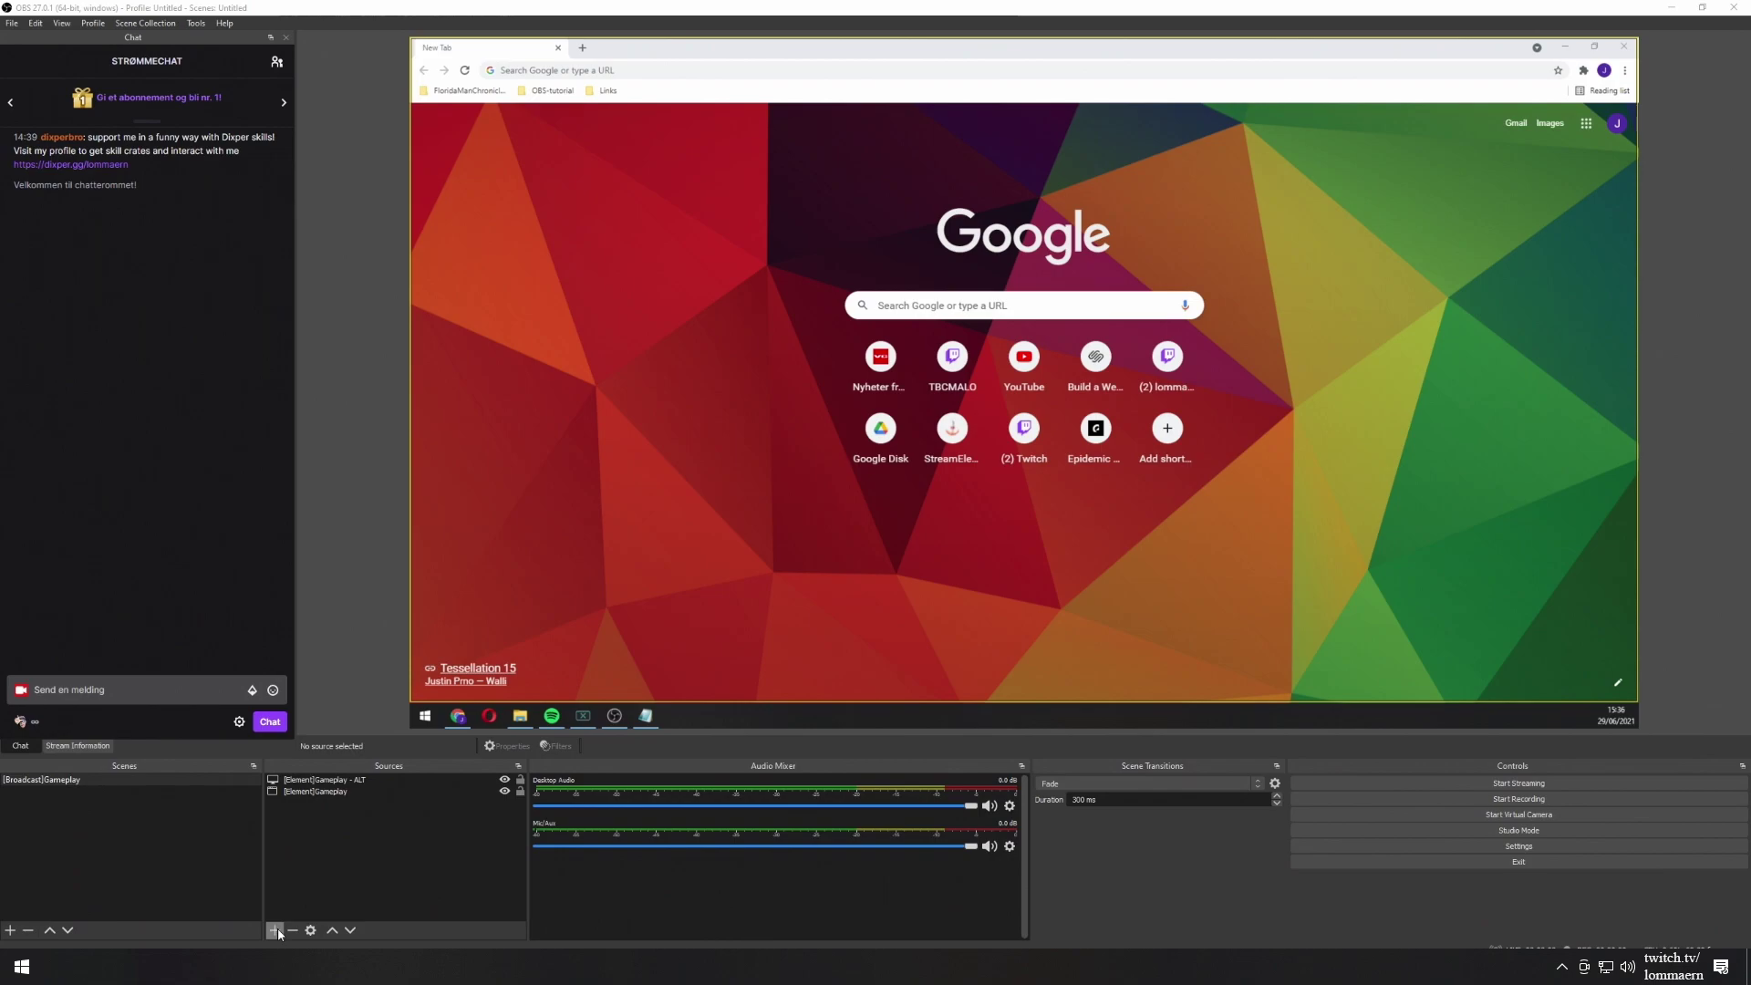
- Add a Video Capture Device named '[Camera]A5100' using the Cam Link device
left_click(275, 929)
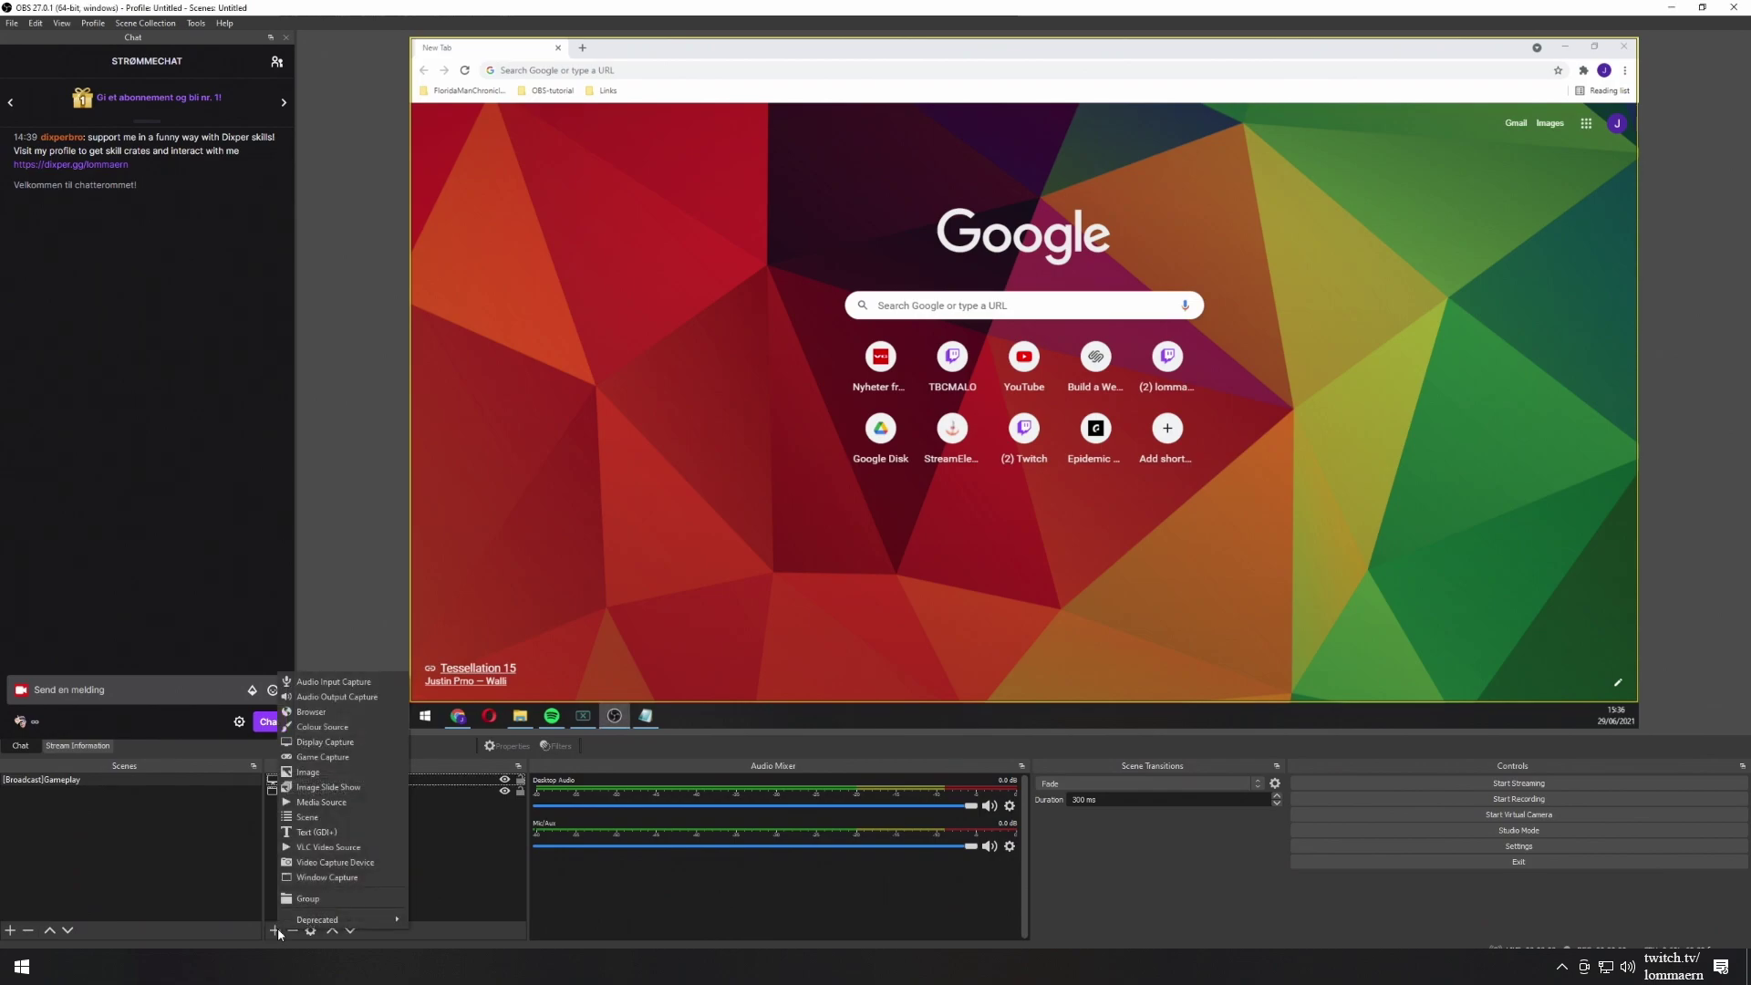
left_click(379, 863)
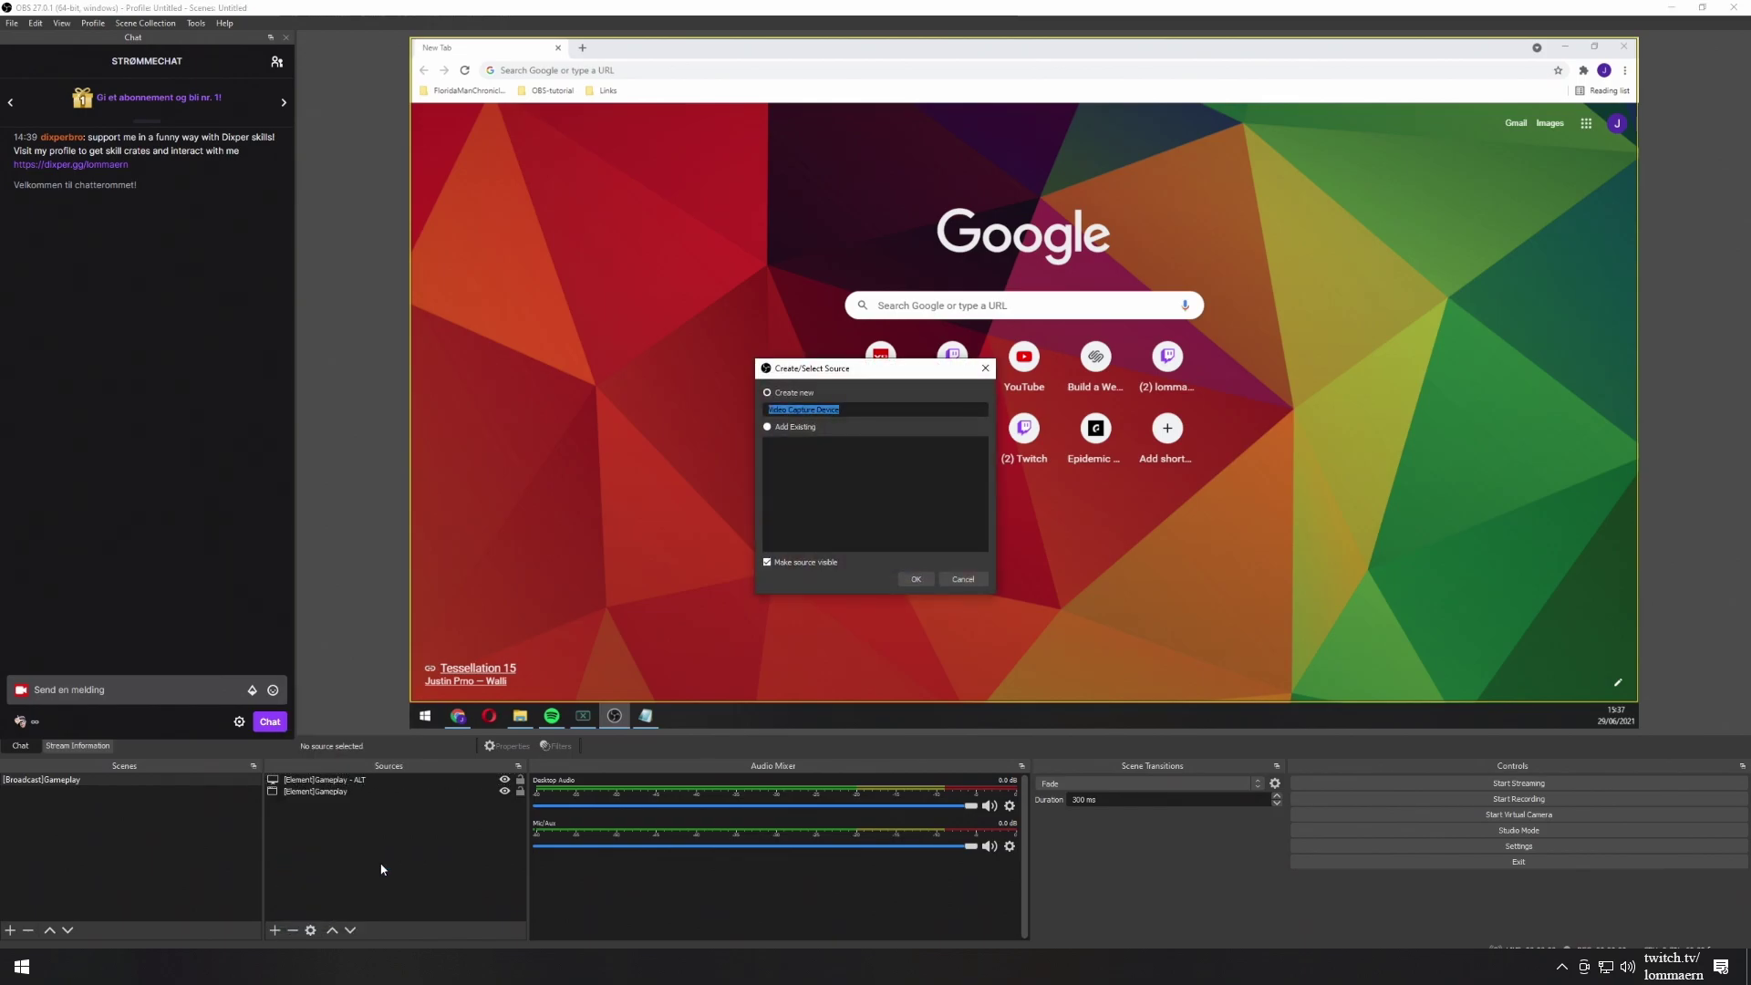
key("BackSpace")
type("[Camera]A5100")
left_click(926, 579)
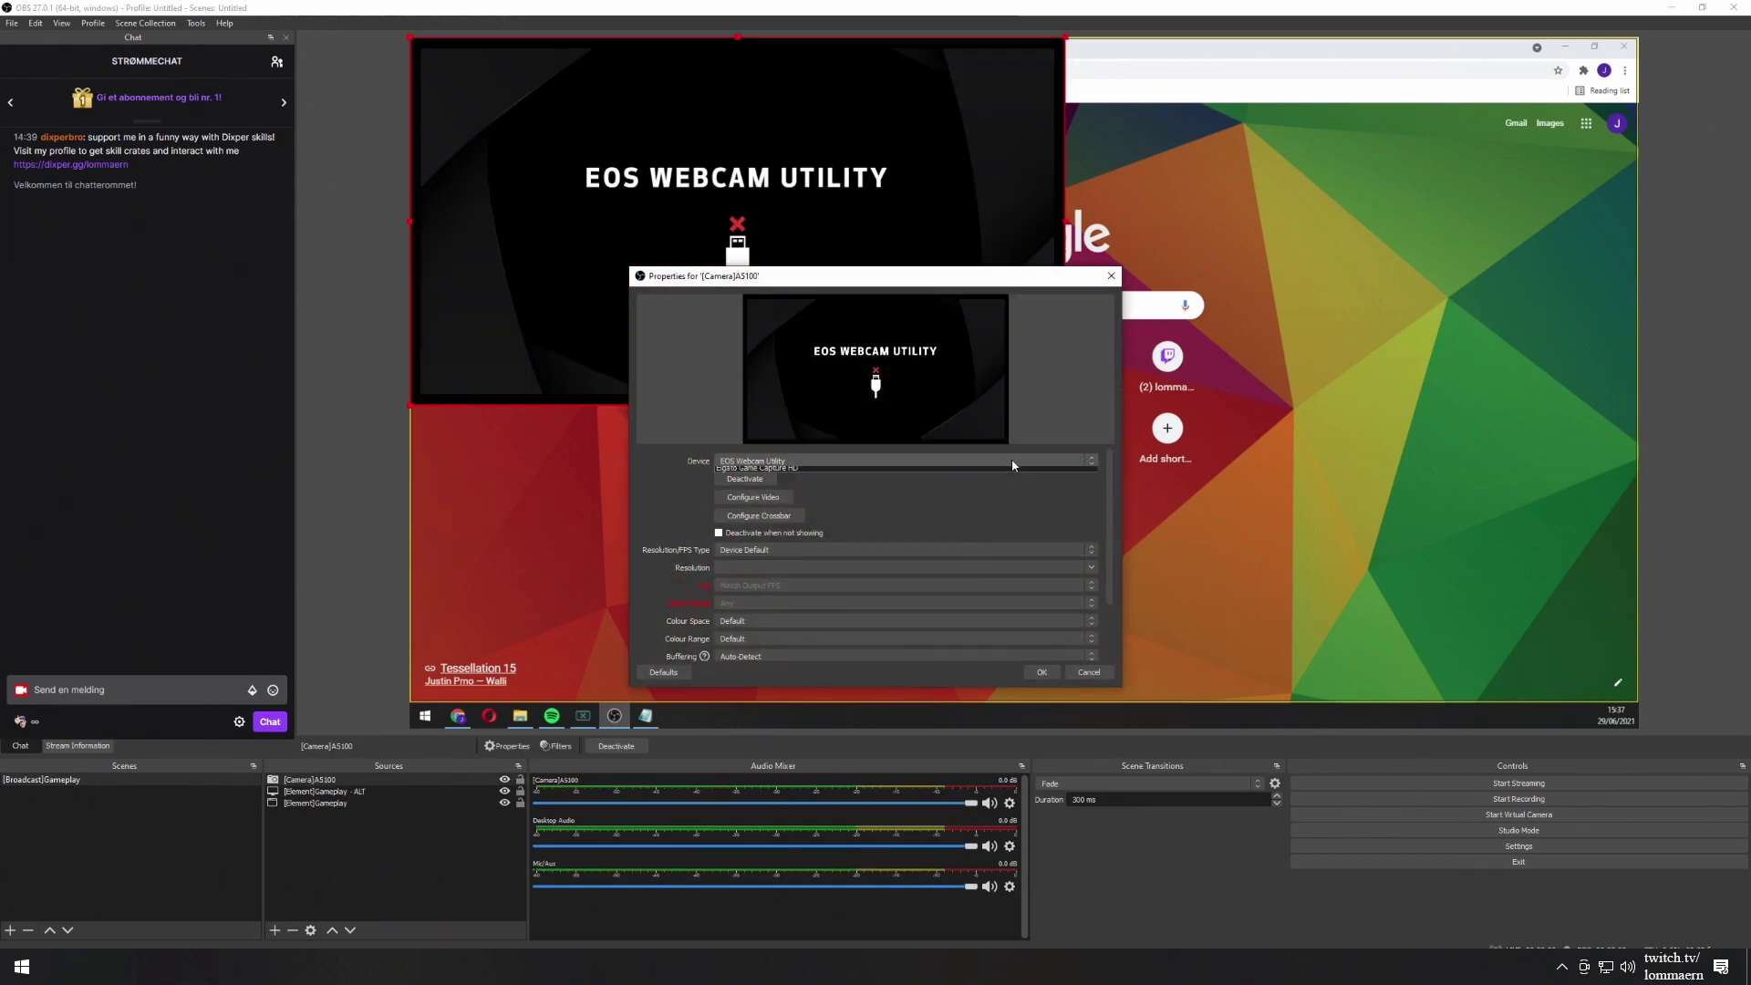
left_click(1010, 460)
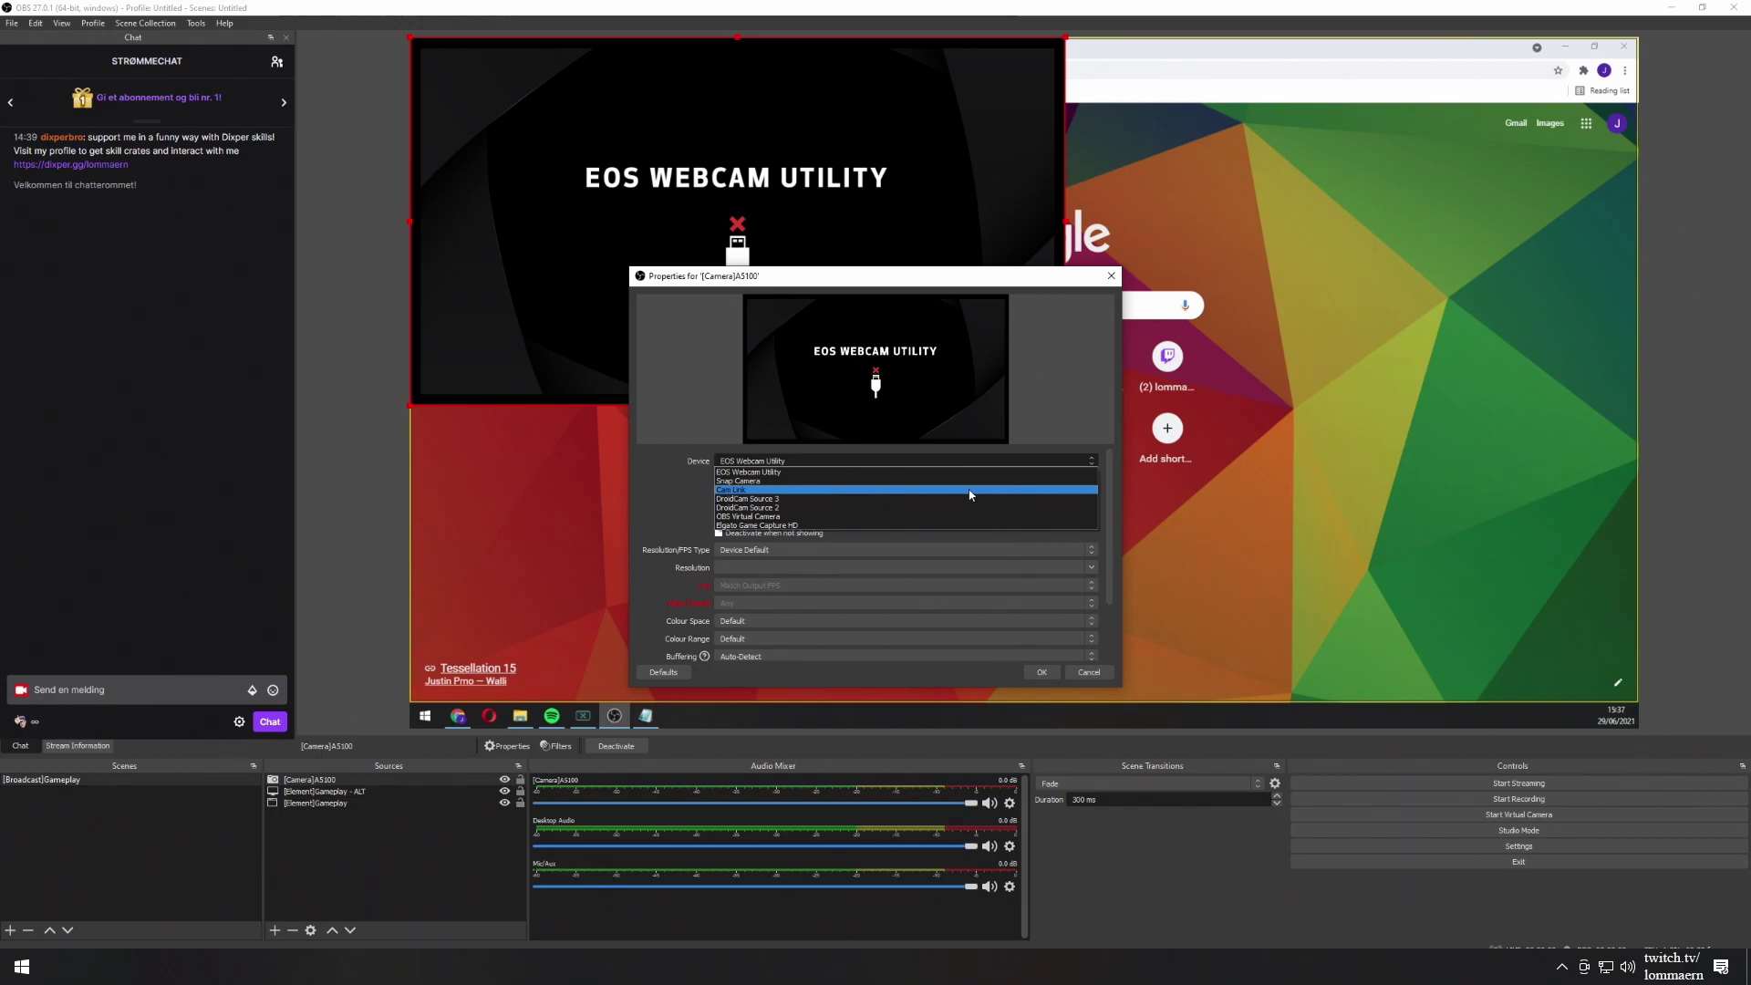
left_click(970, 494)
left_click(1041, 672)
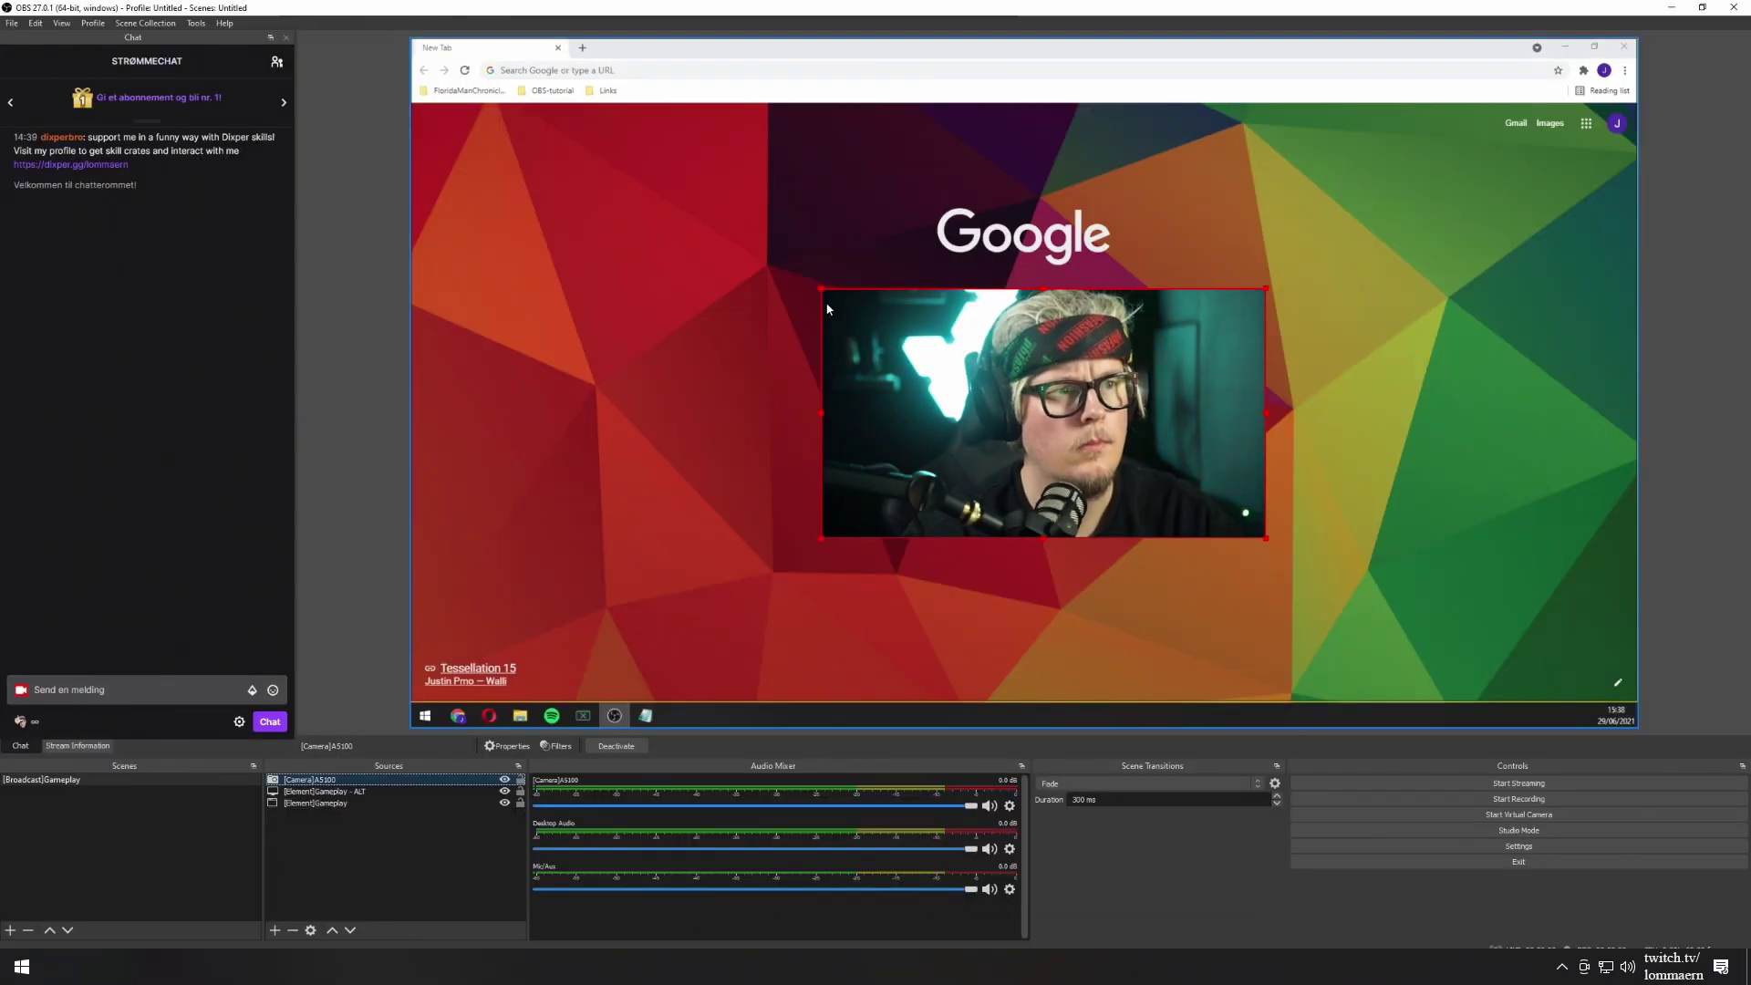
- Shrink the webcam feed and move it right and down in the preview
left_click(817, 290)
left_click_drag(817, 290, 993, 380)
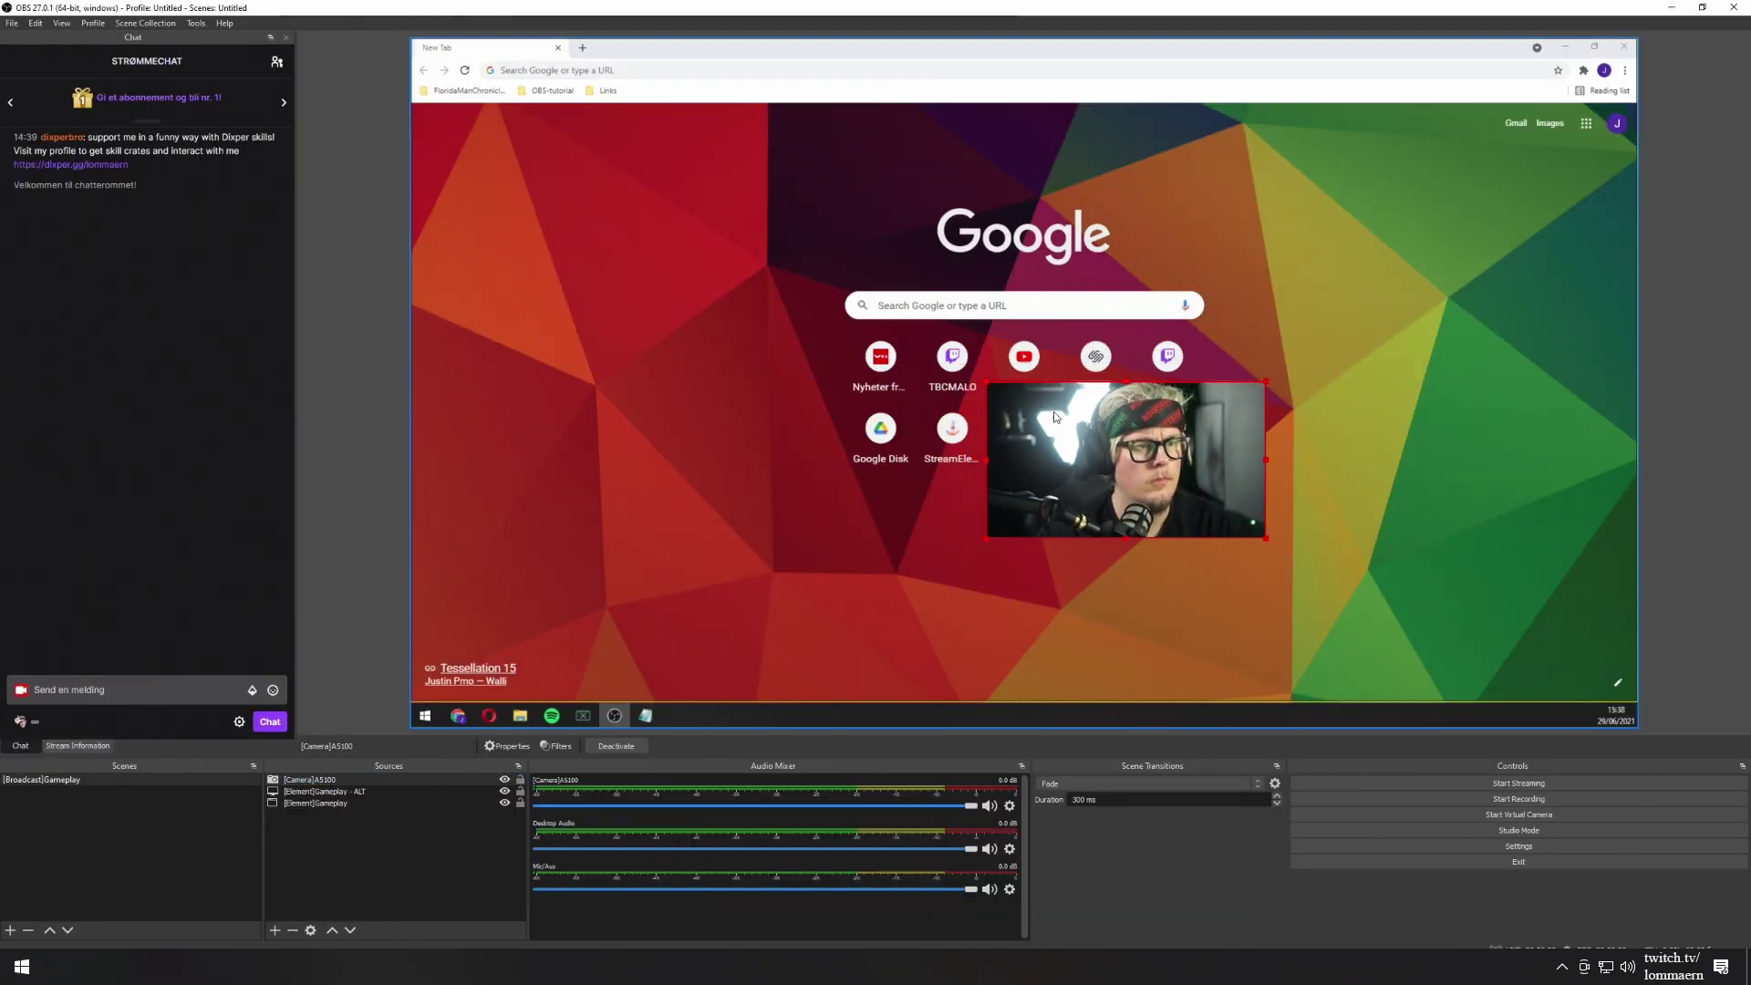
left_click_drag(1105, 438, 1439, 547)
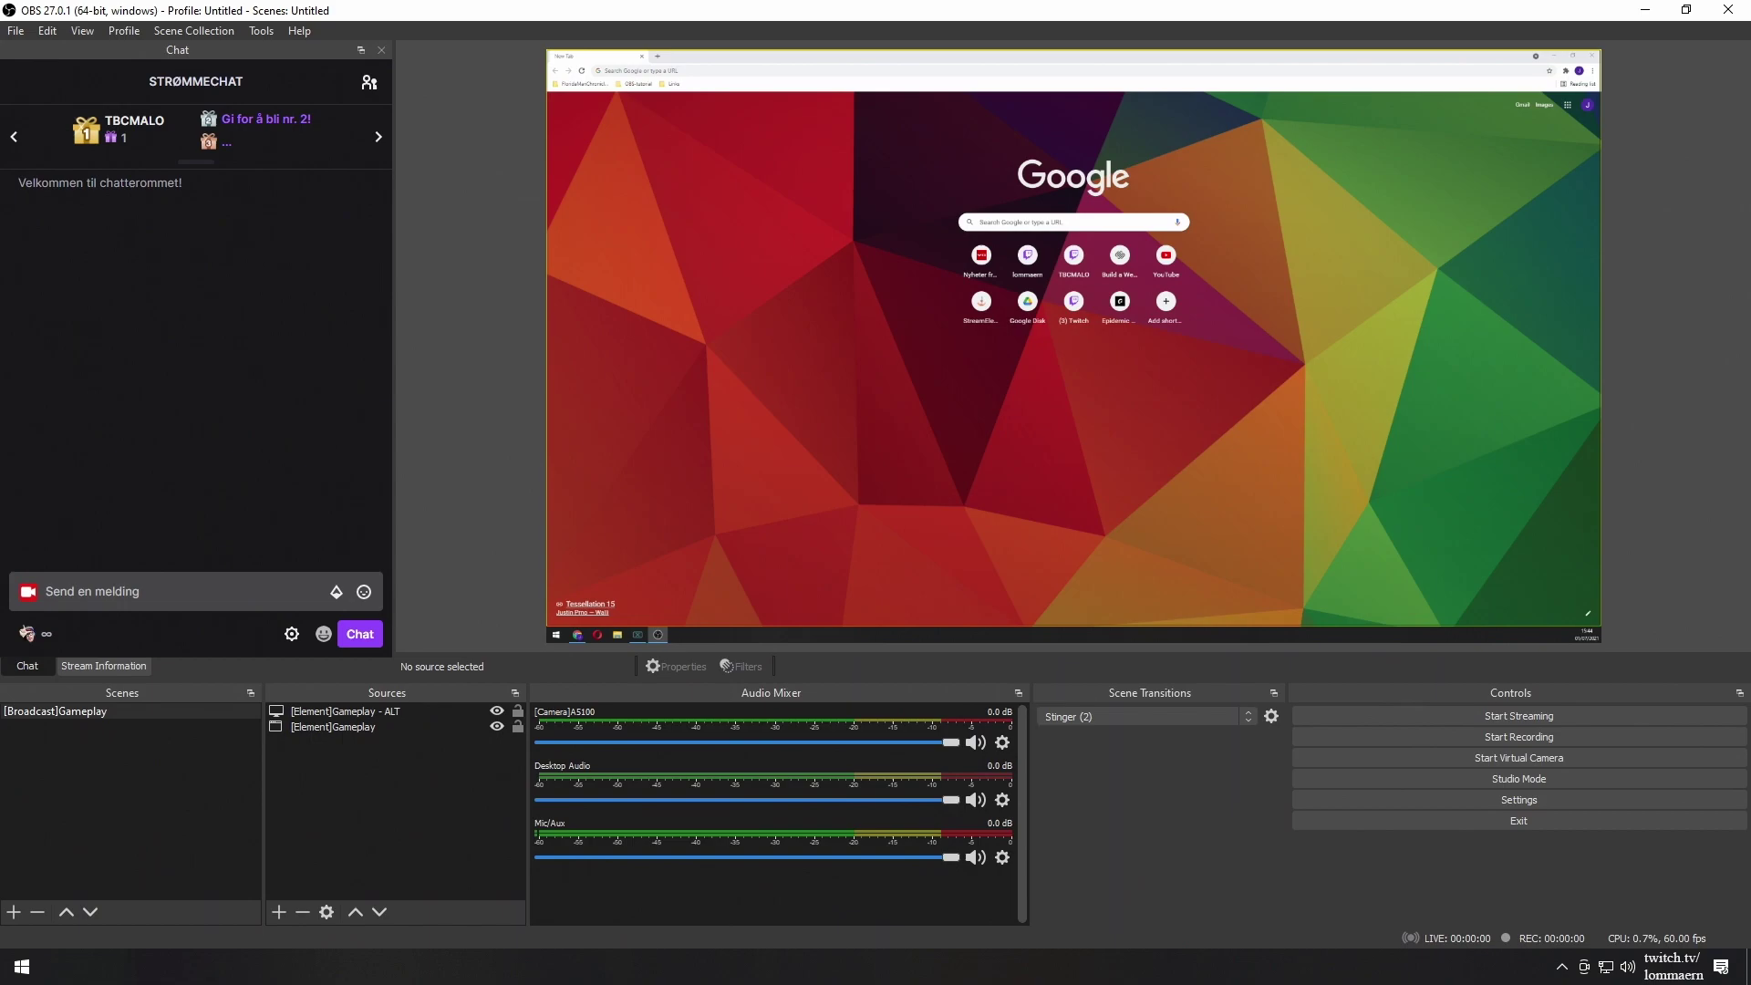
right_click(1628, 967)
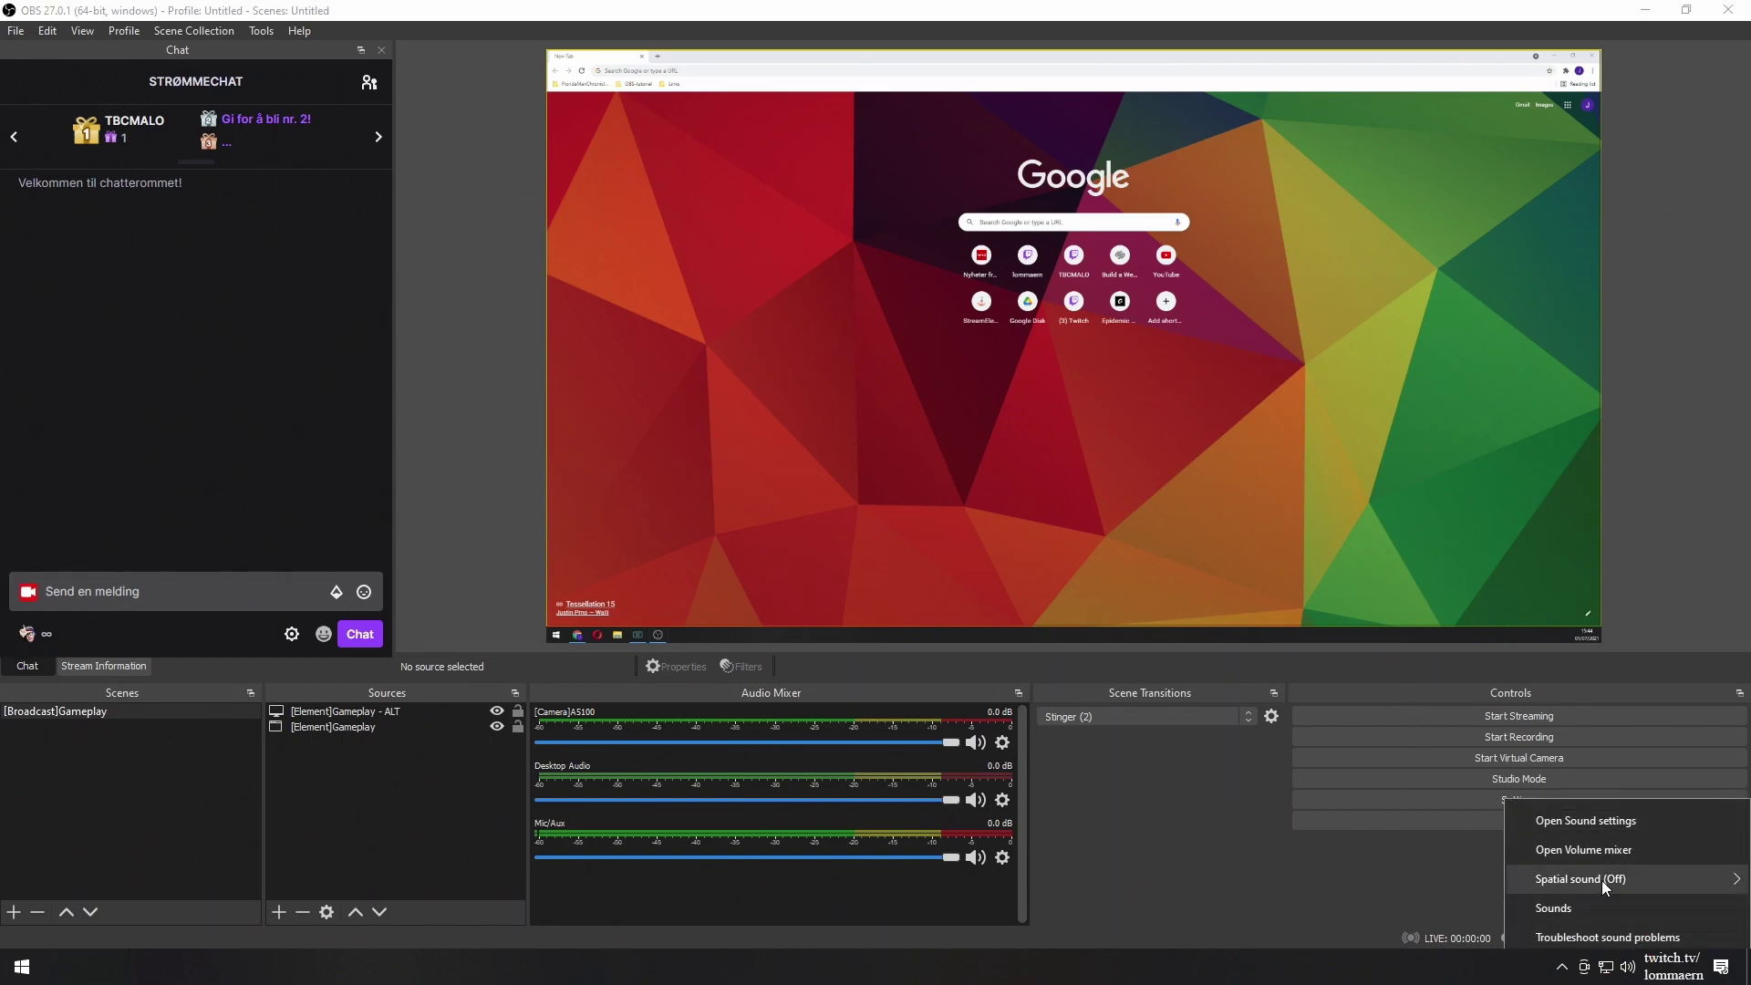
left_click(1588, 818)
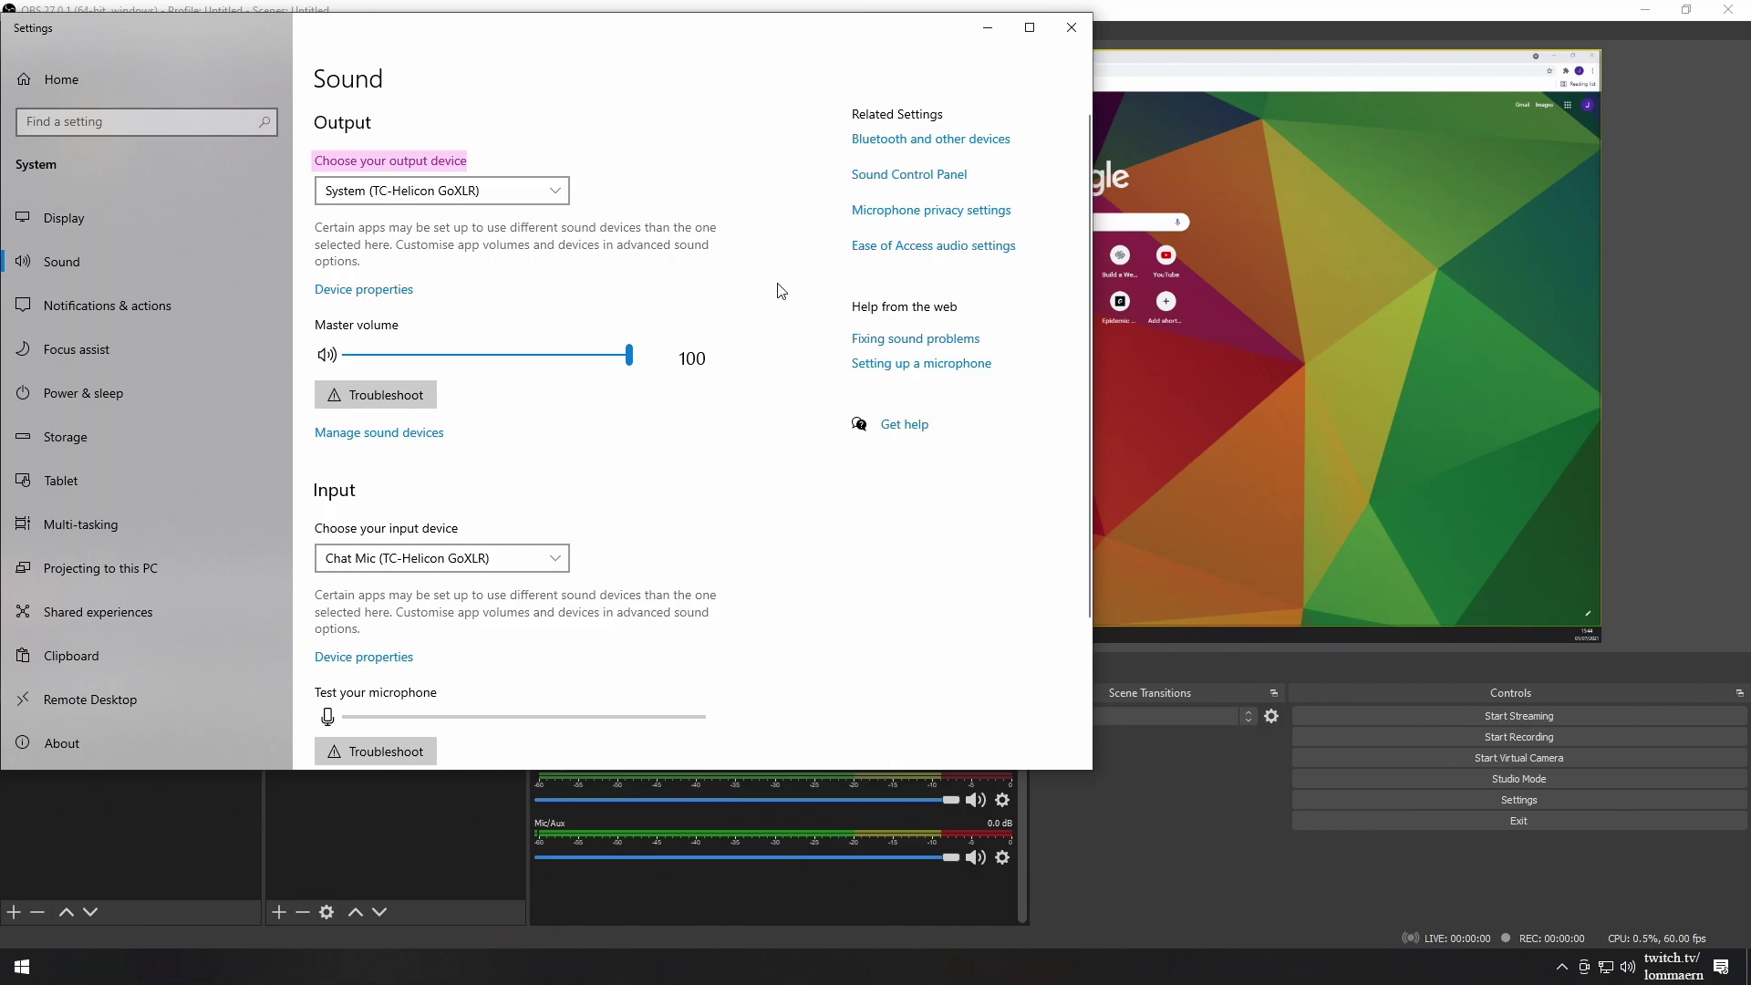
left_click(543, 193)
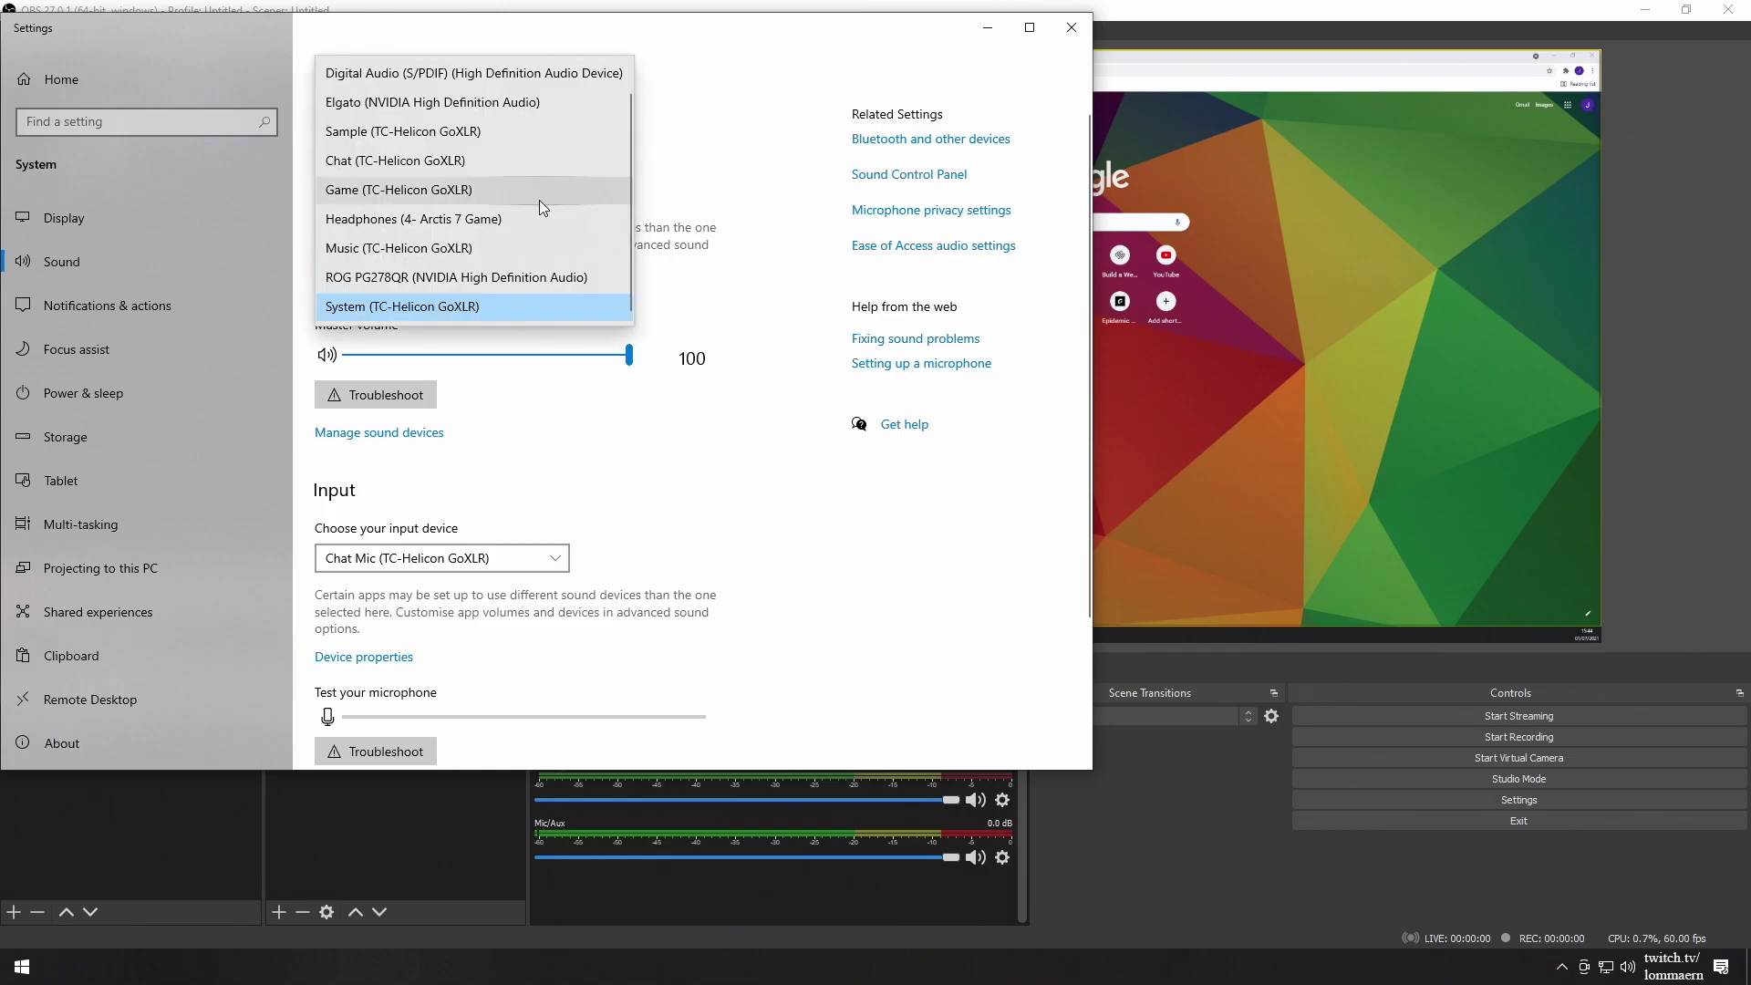
scroll(538, 200, "up", 1)
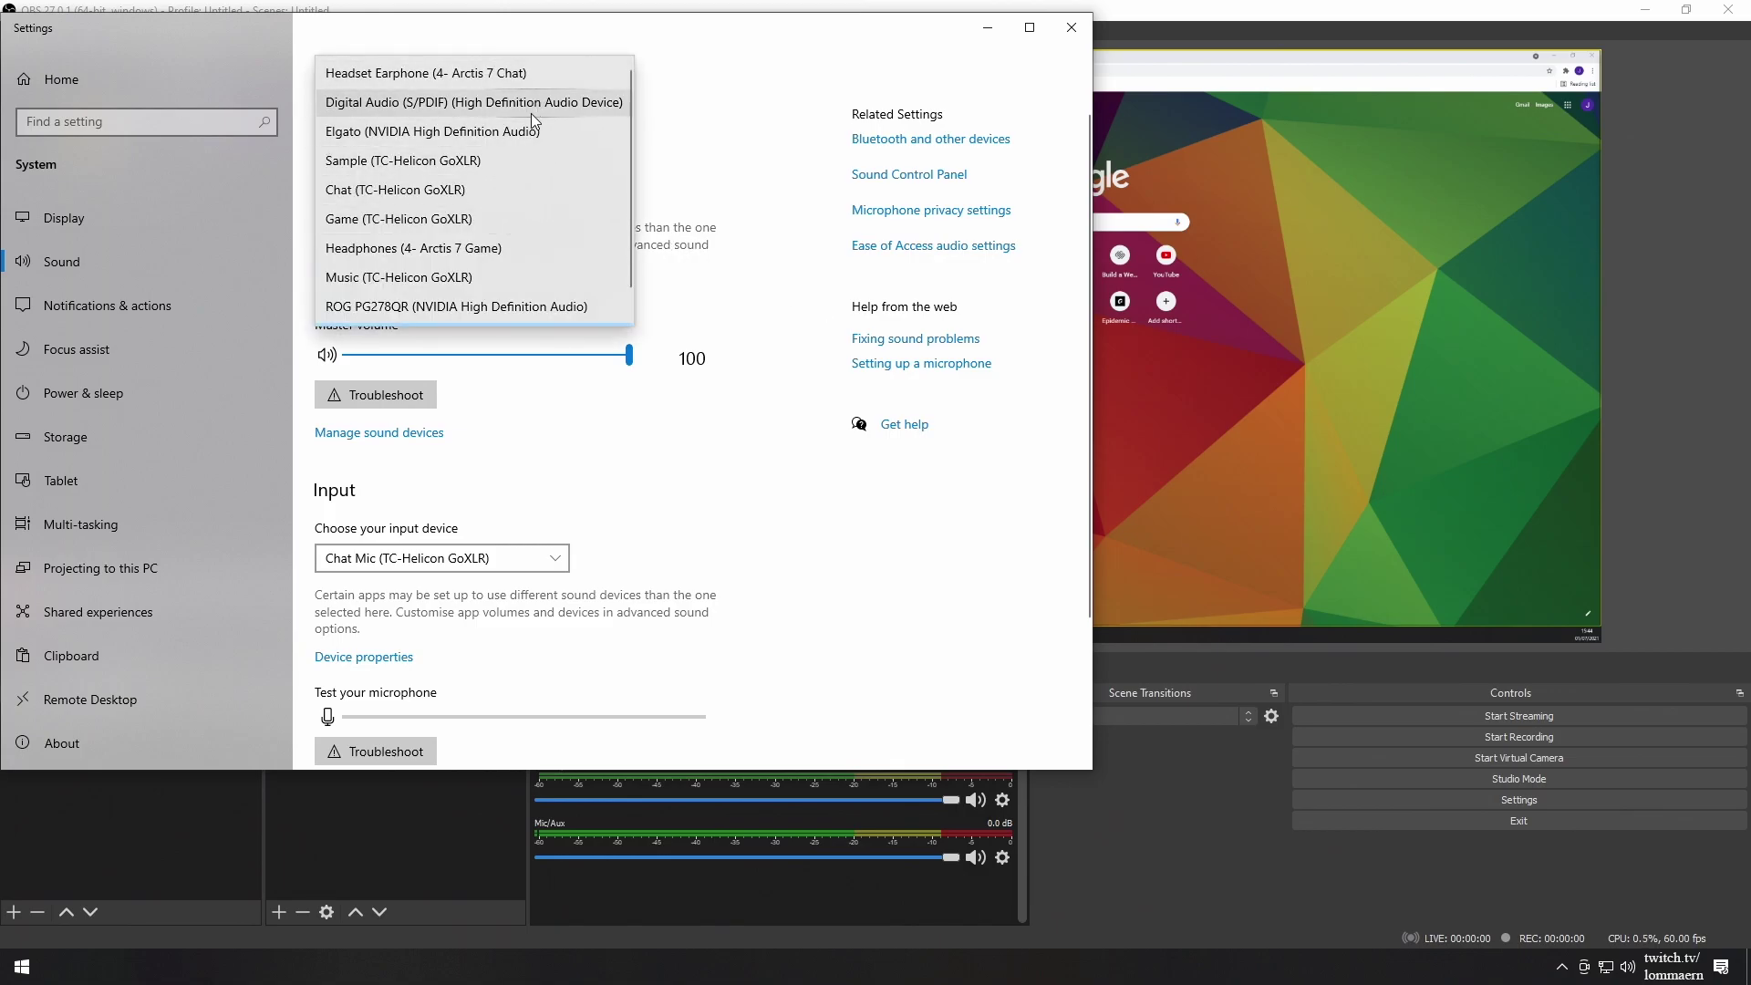
scroll(515, 200, "down", 1)
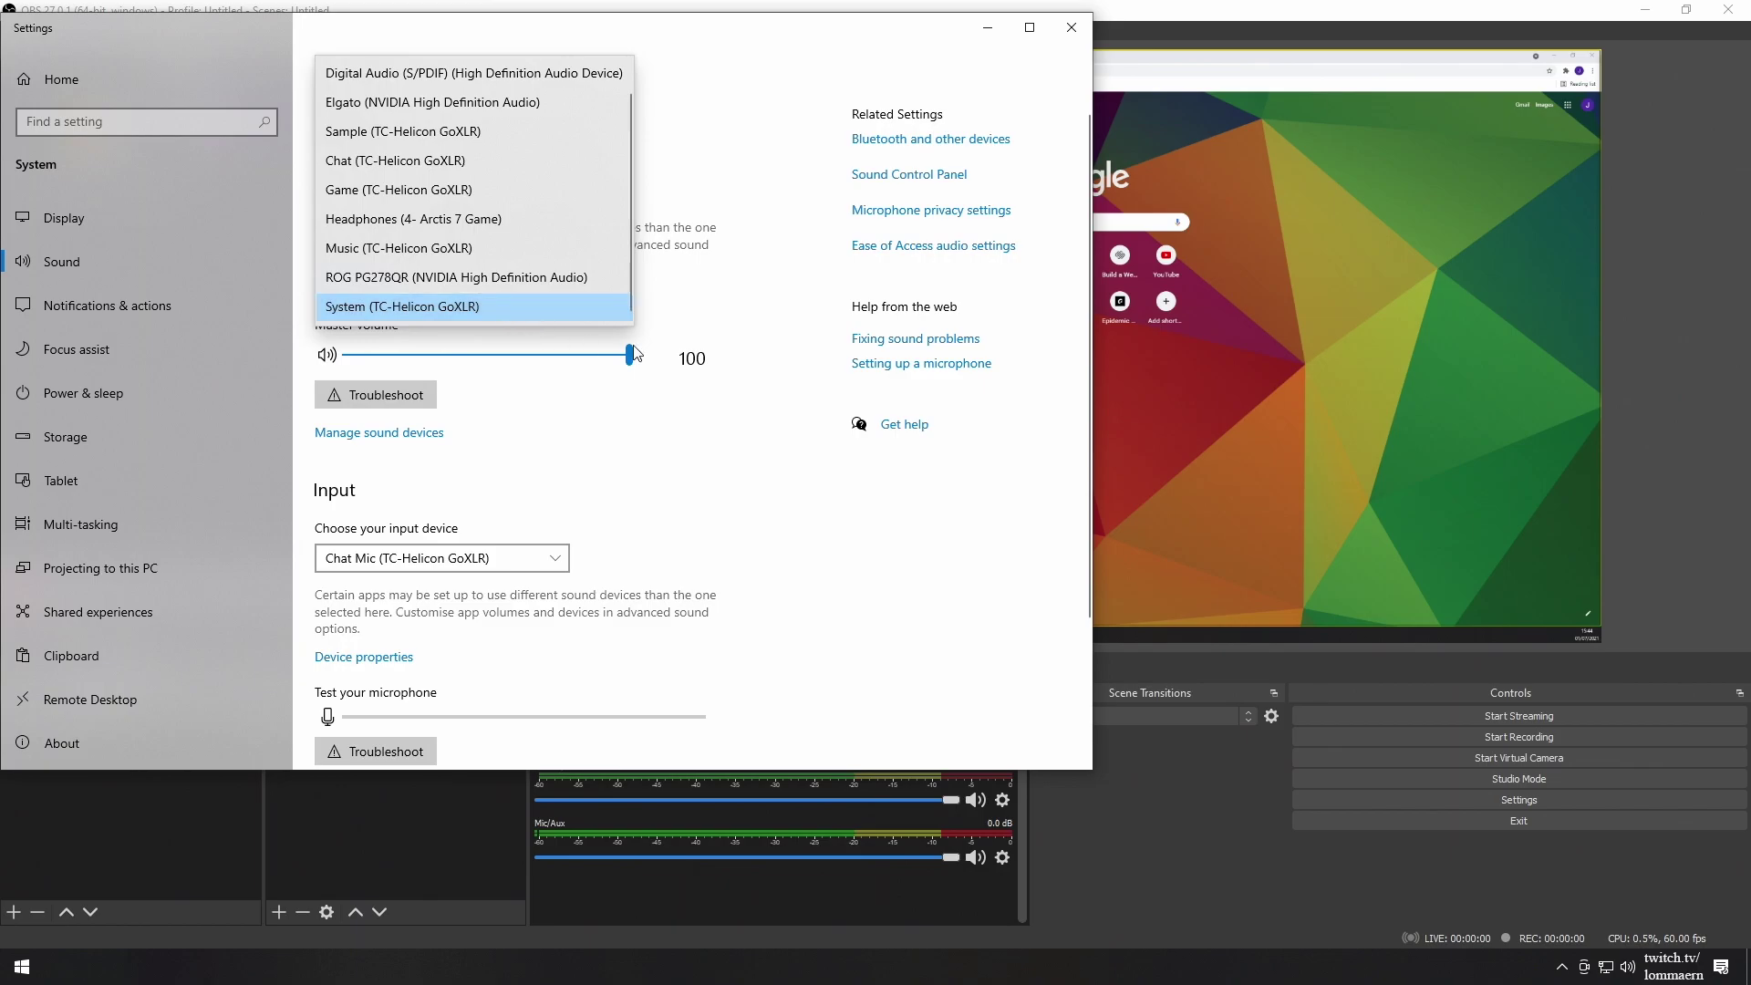
left_click(567, 307)
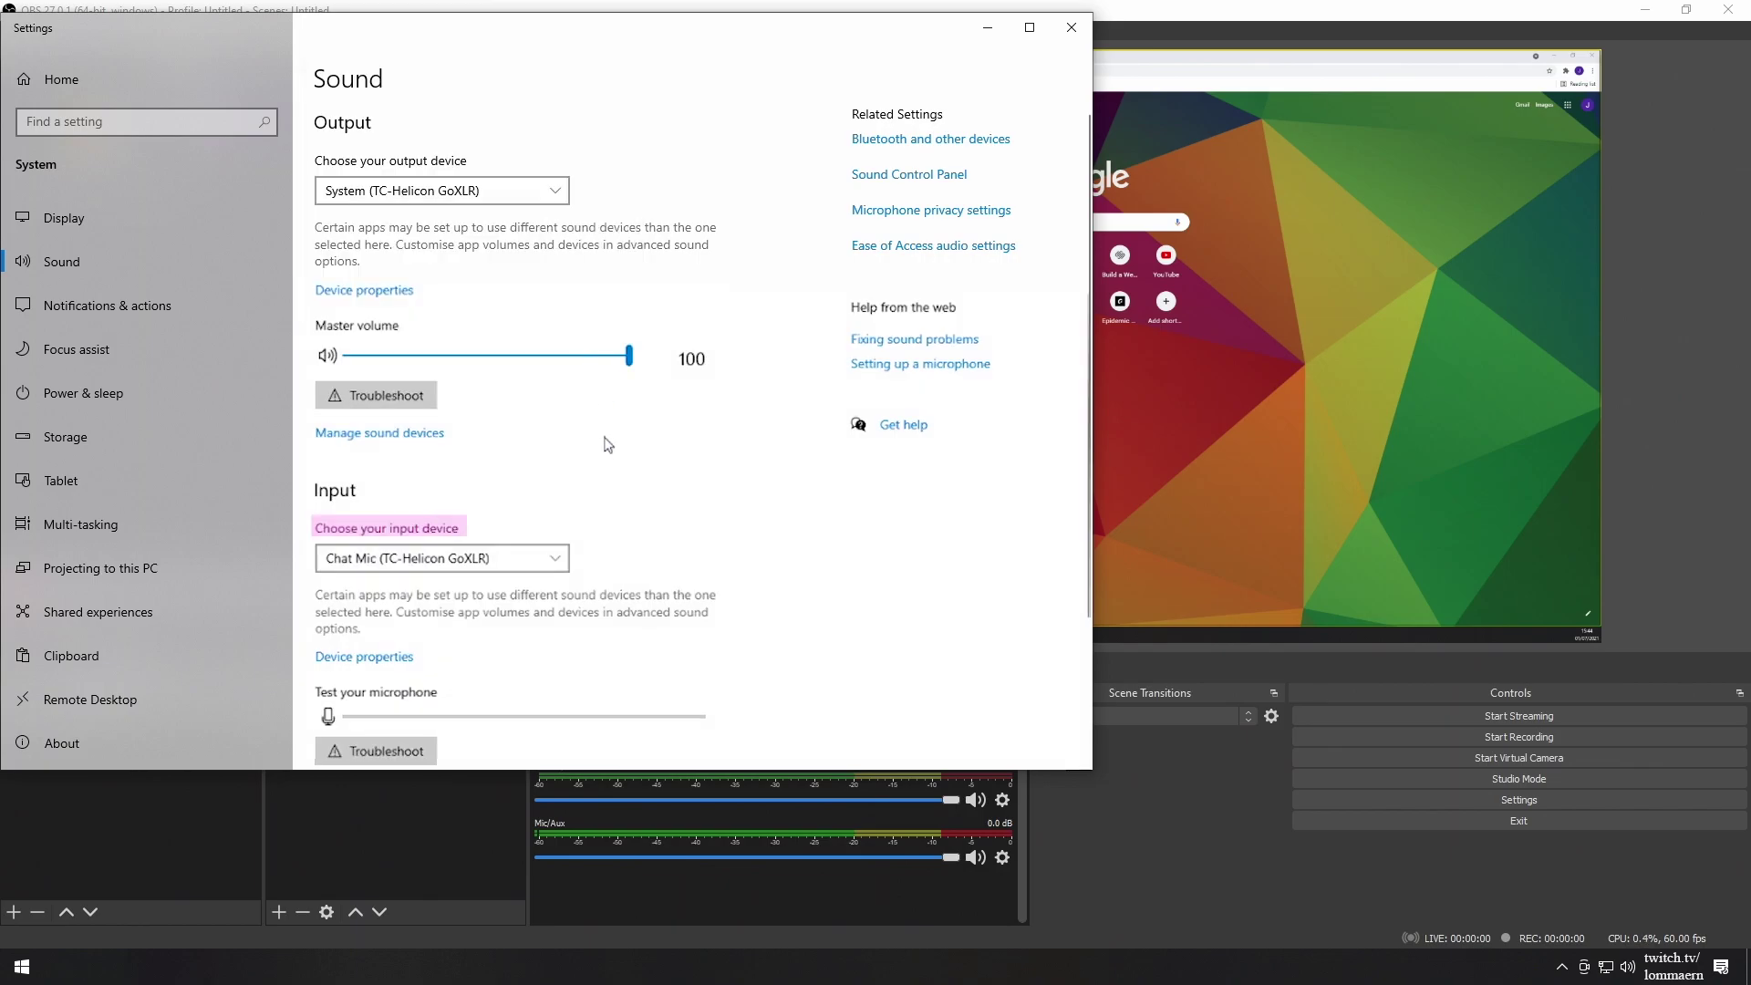
left_click(545, 566)
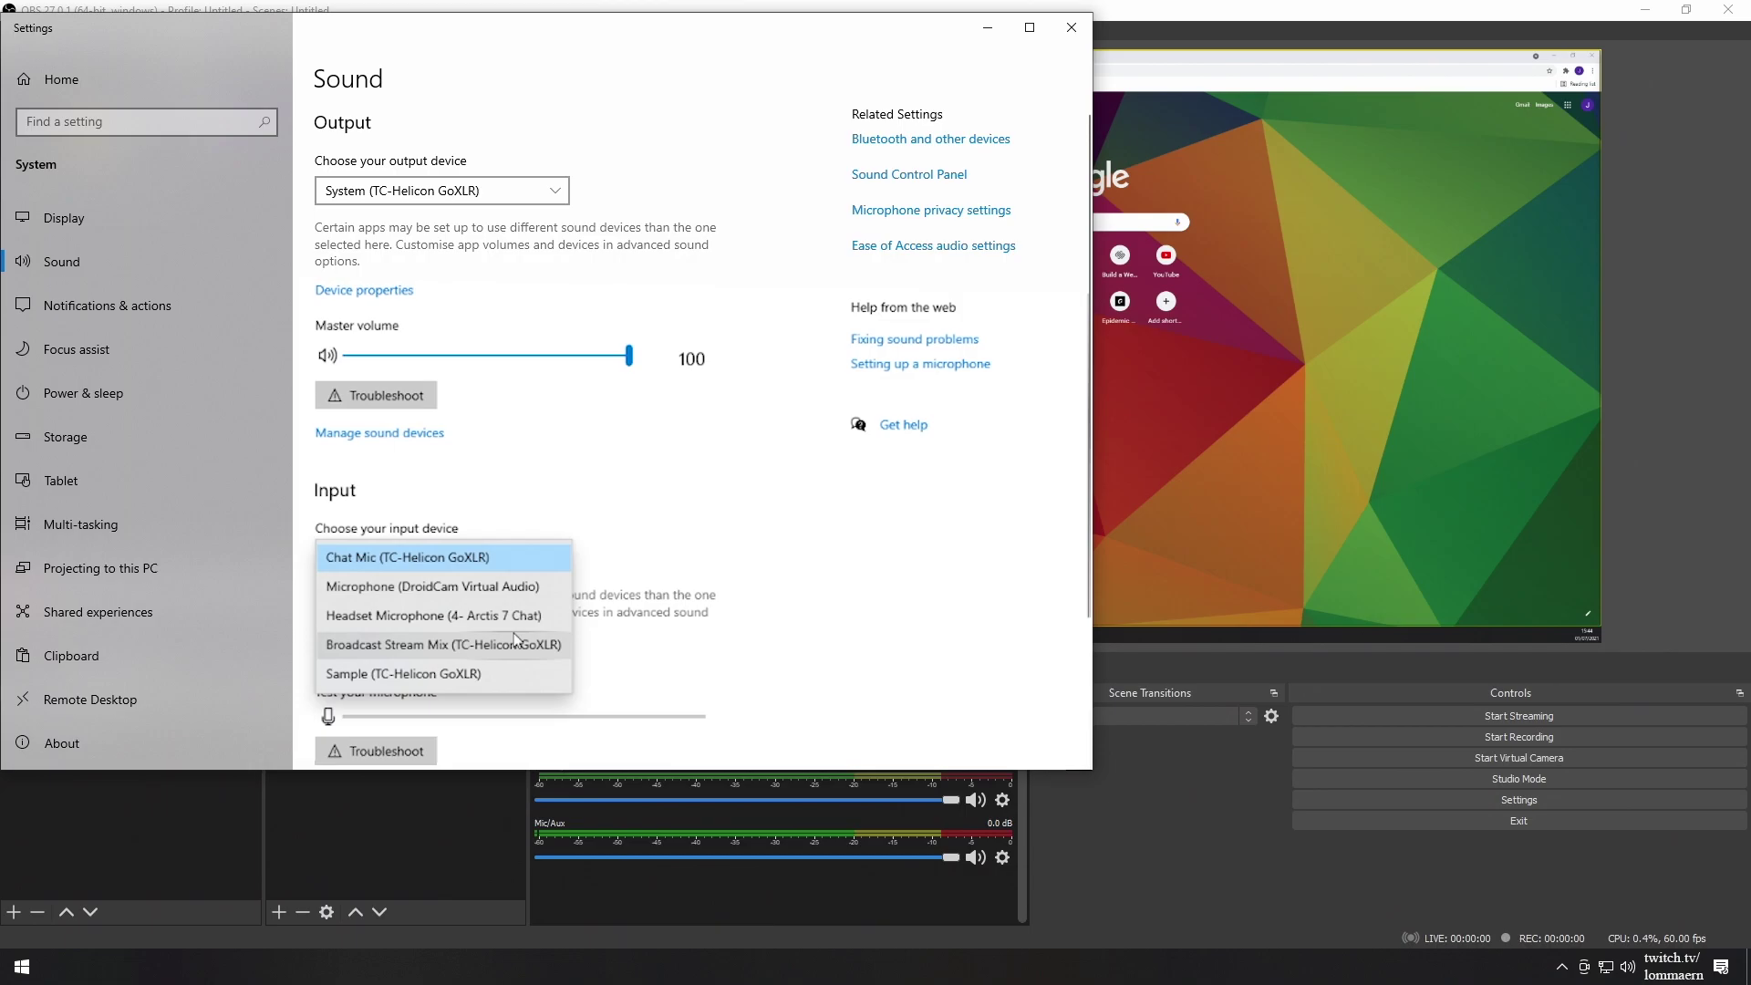
left_click(525, 560)
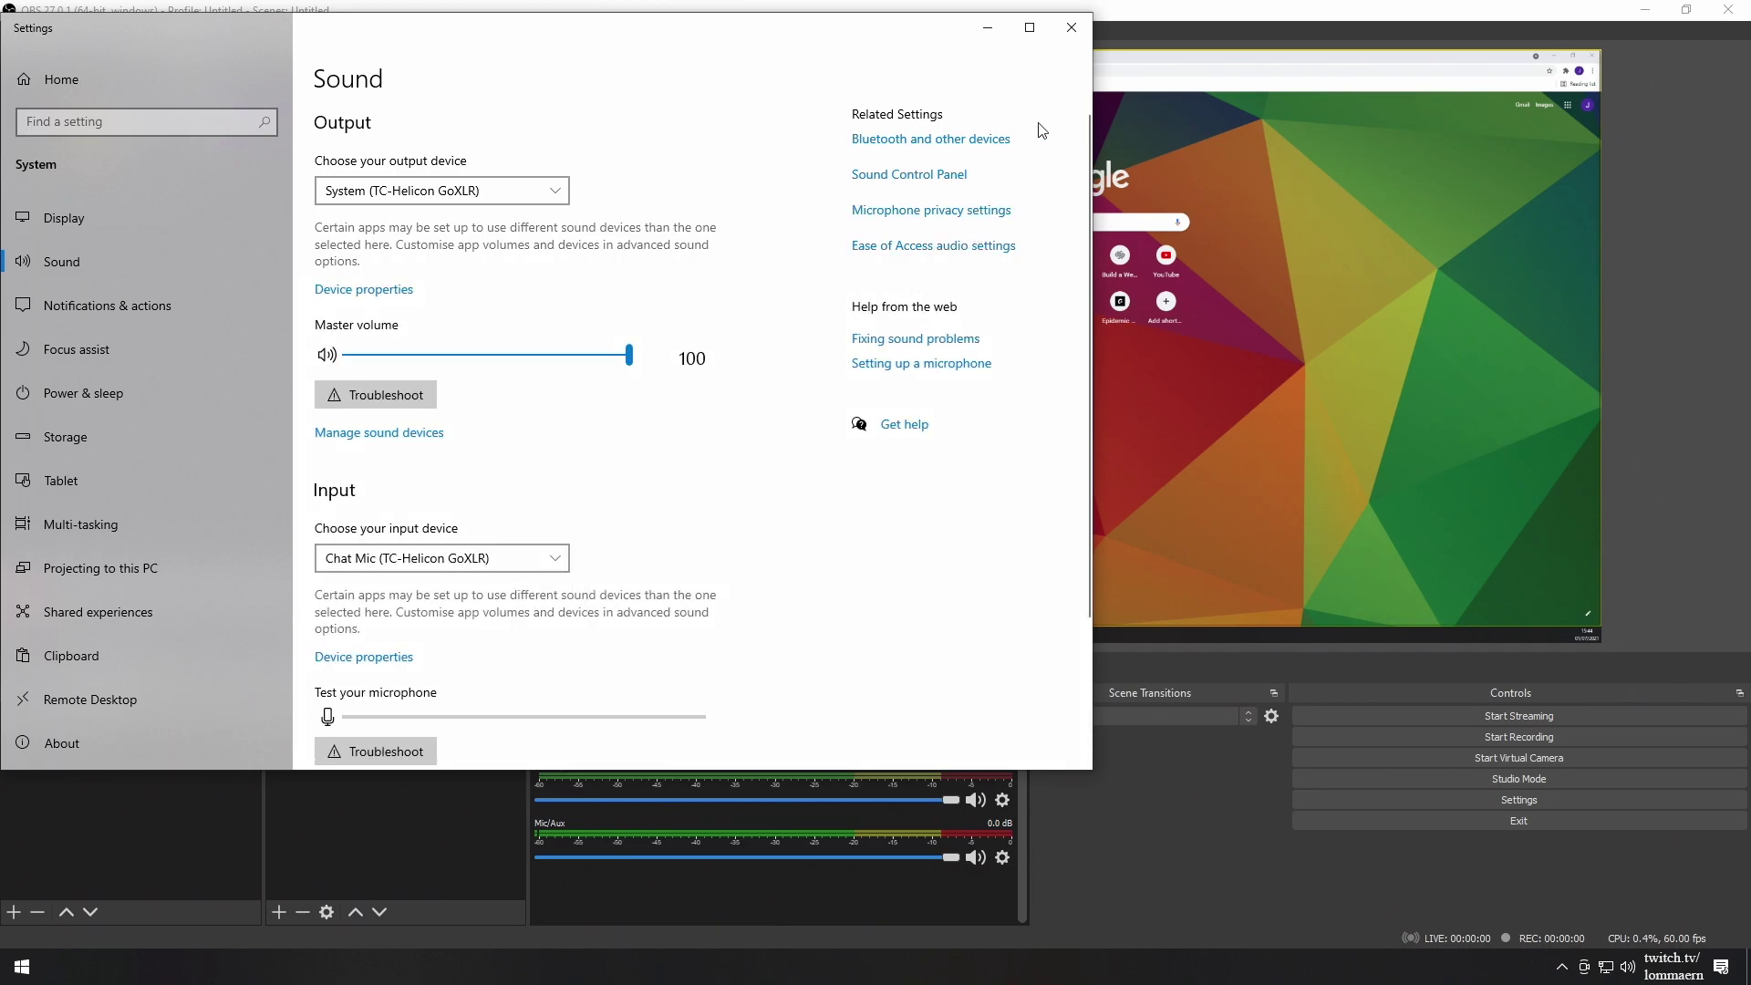
left_click(1074, 30)
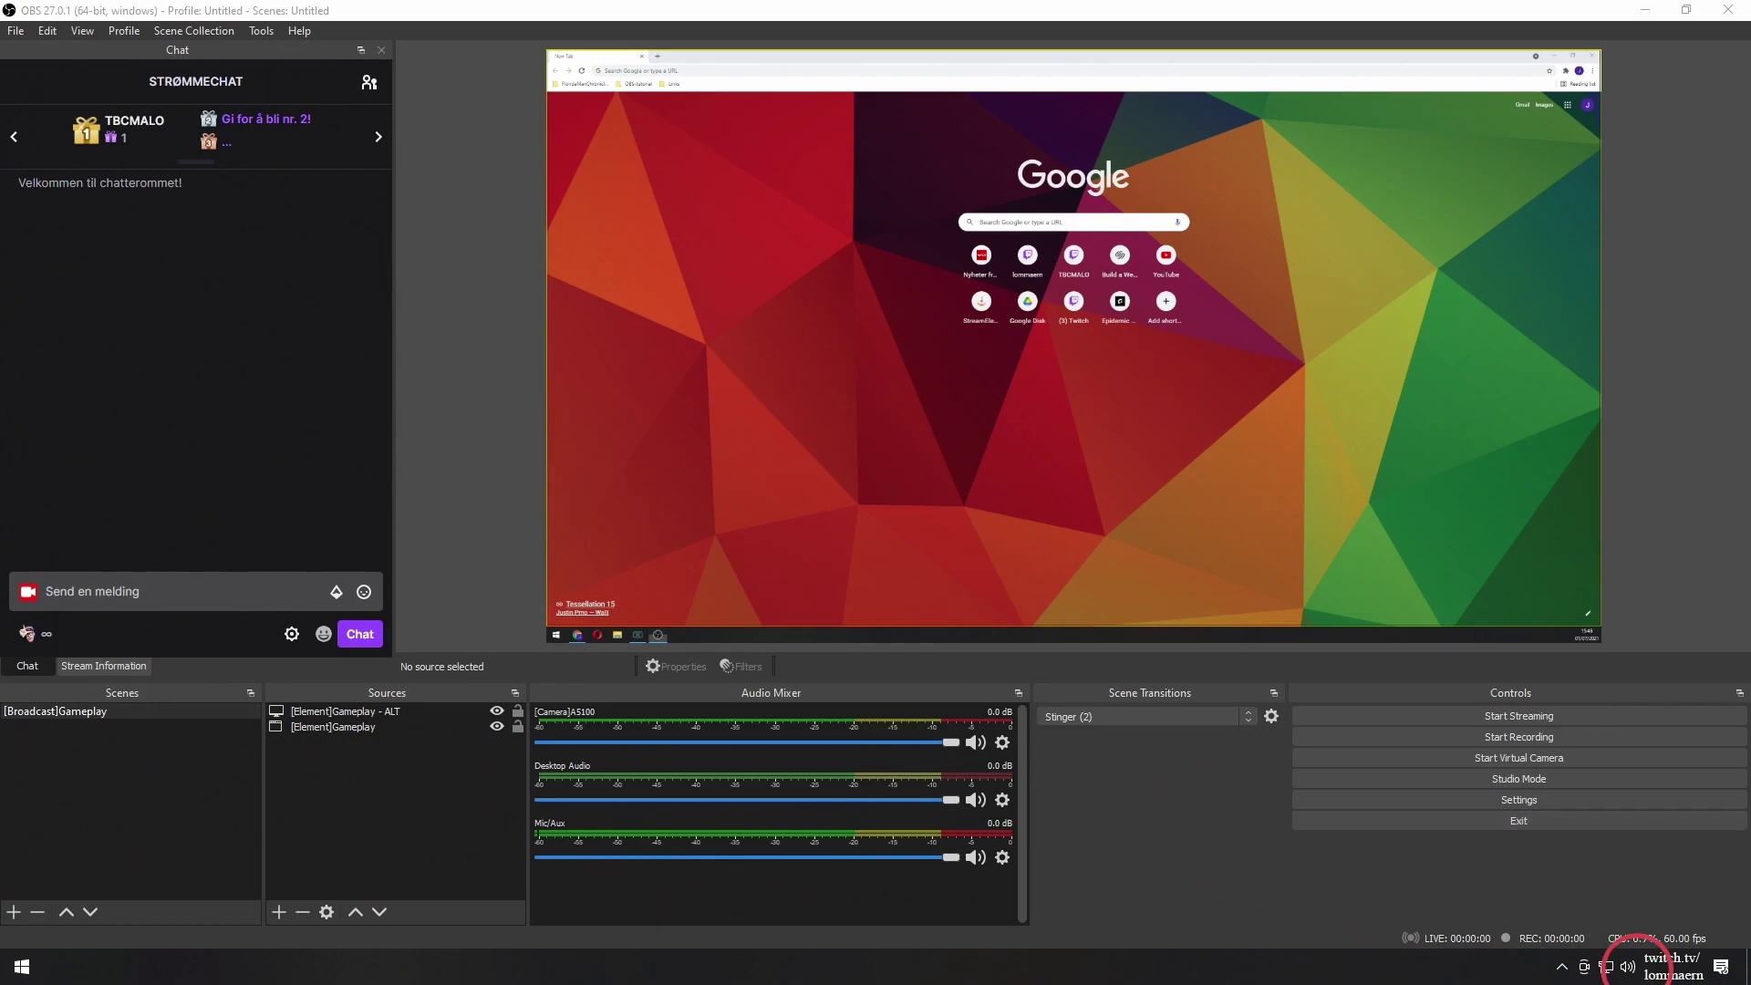
- In the Sound panel's Recording devices, disable the DroidCam Microphone
right_click(1628, 967)
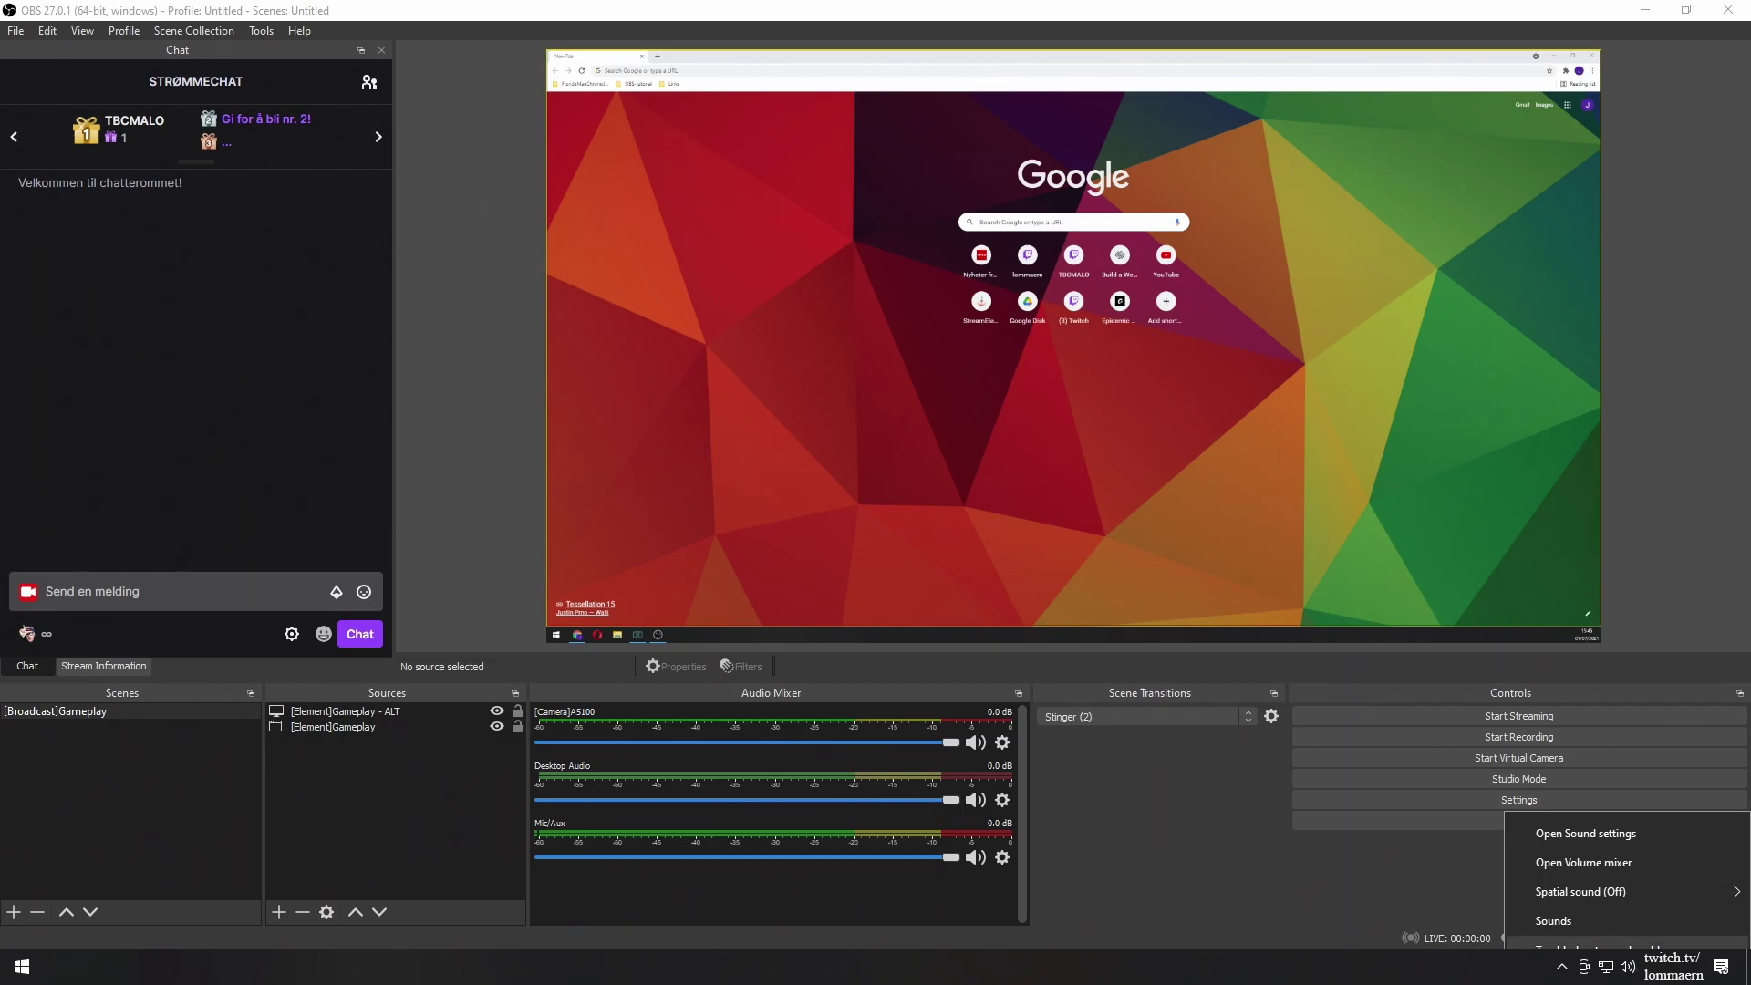
left_click(1616, 914)
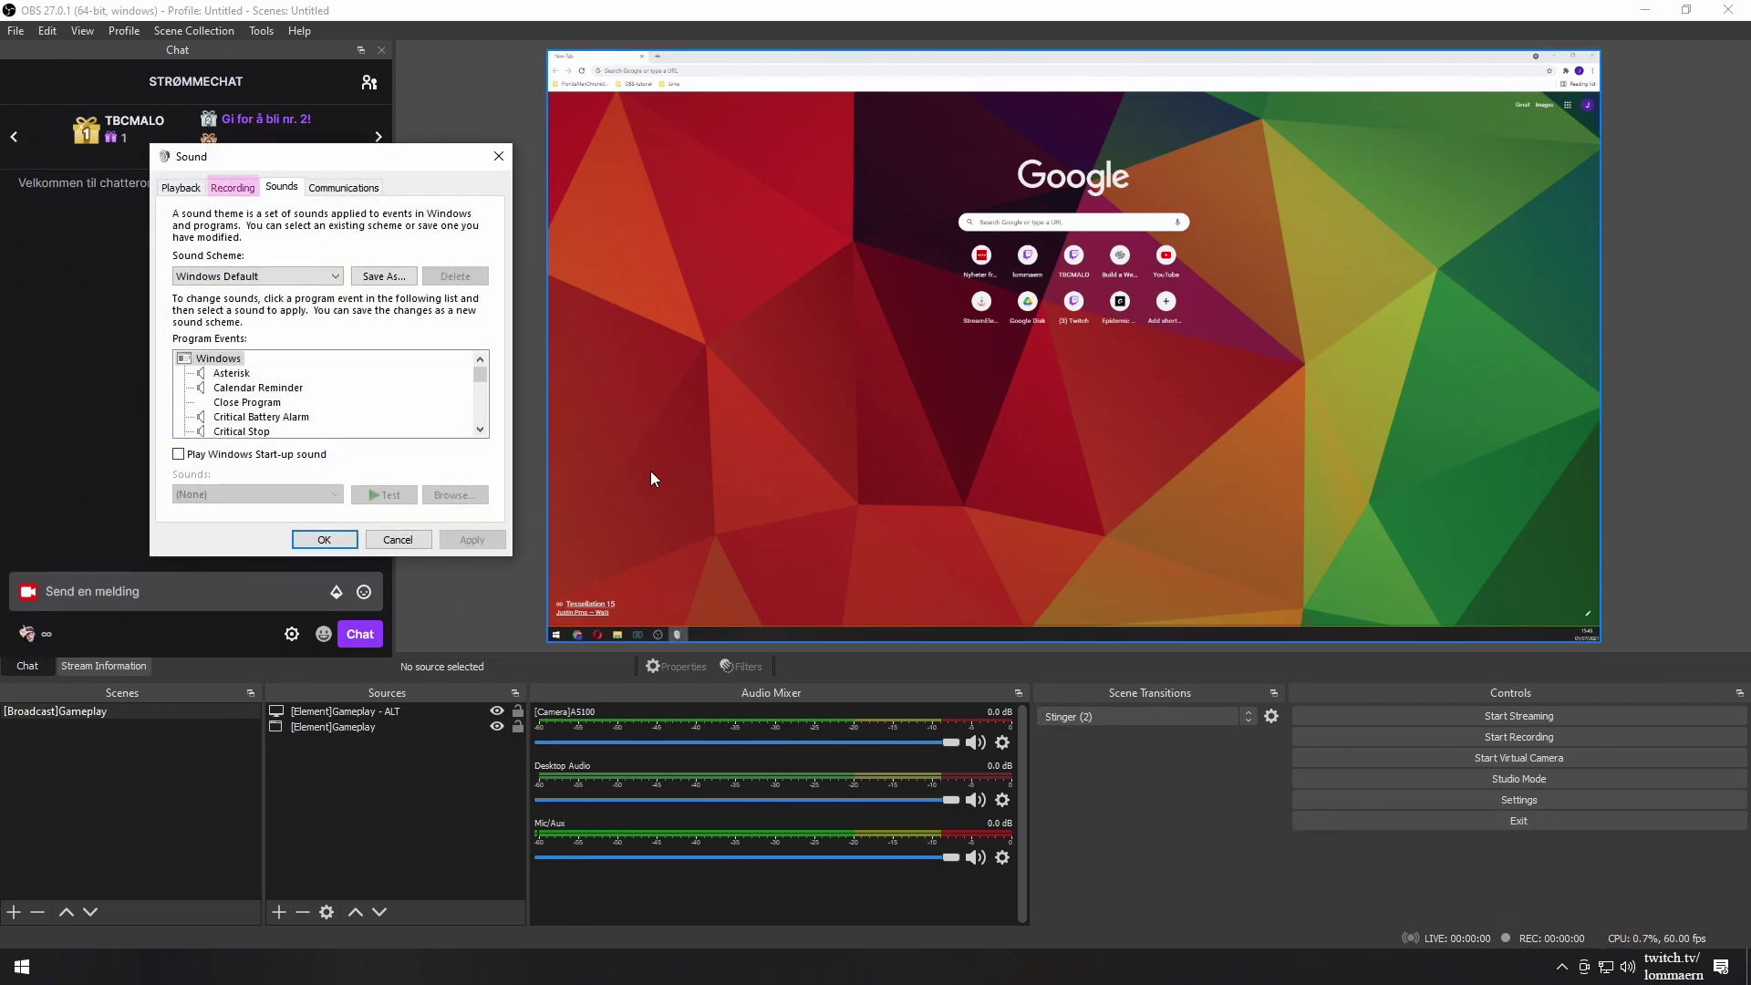
left_click(242, 194)
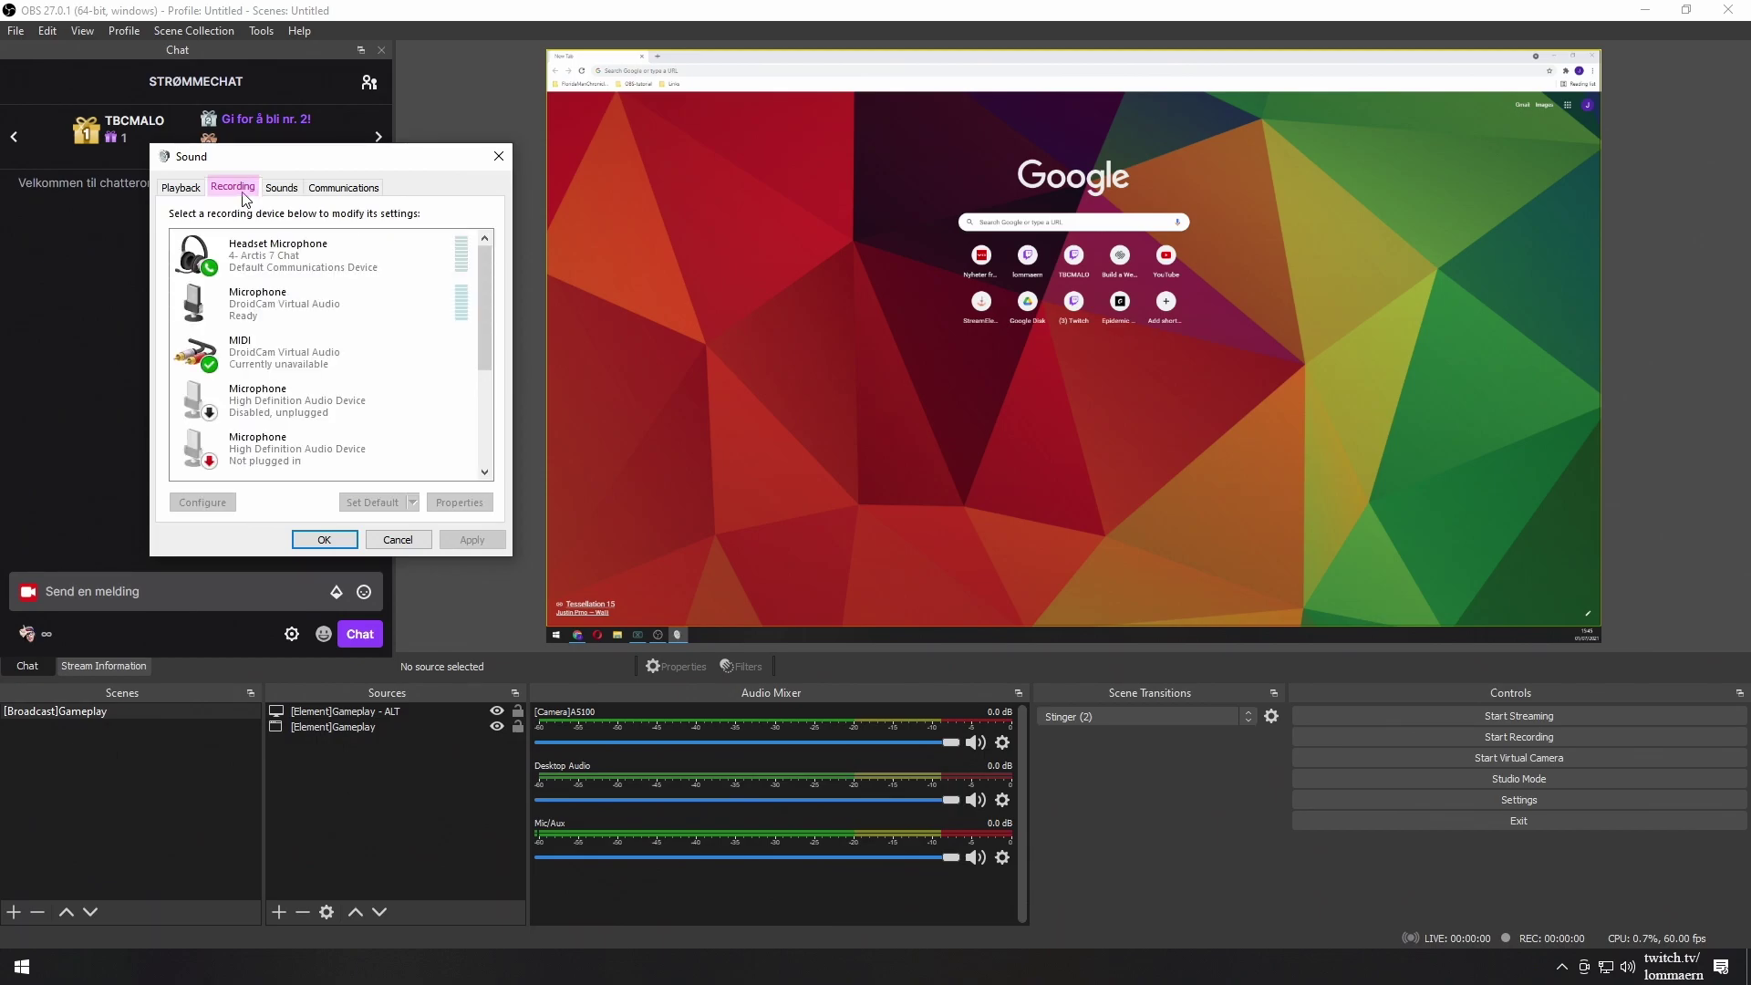
right_click(284, 344)
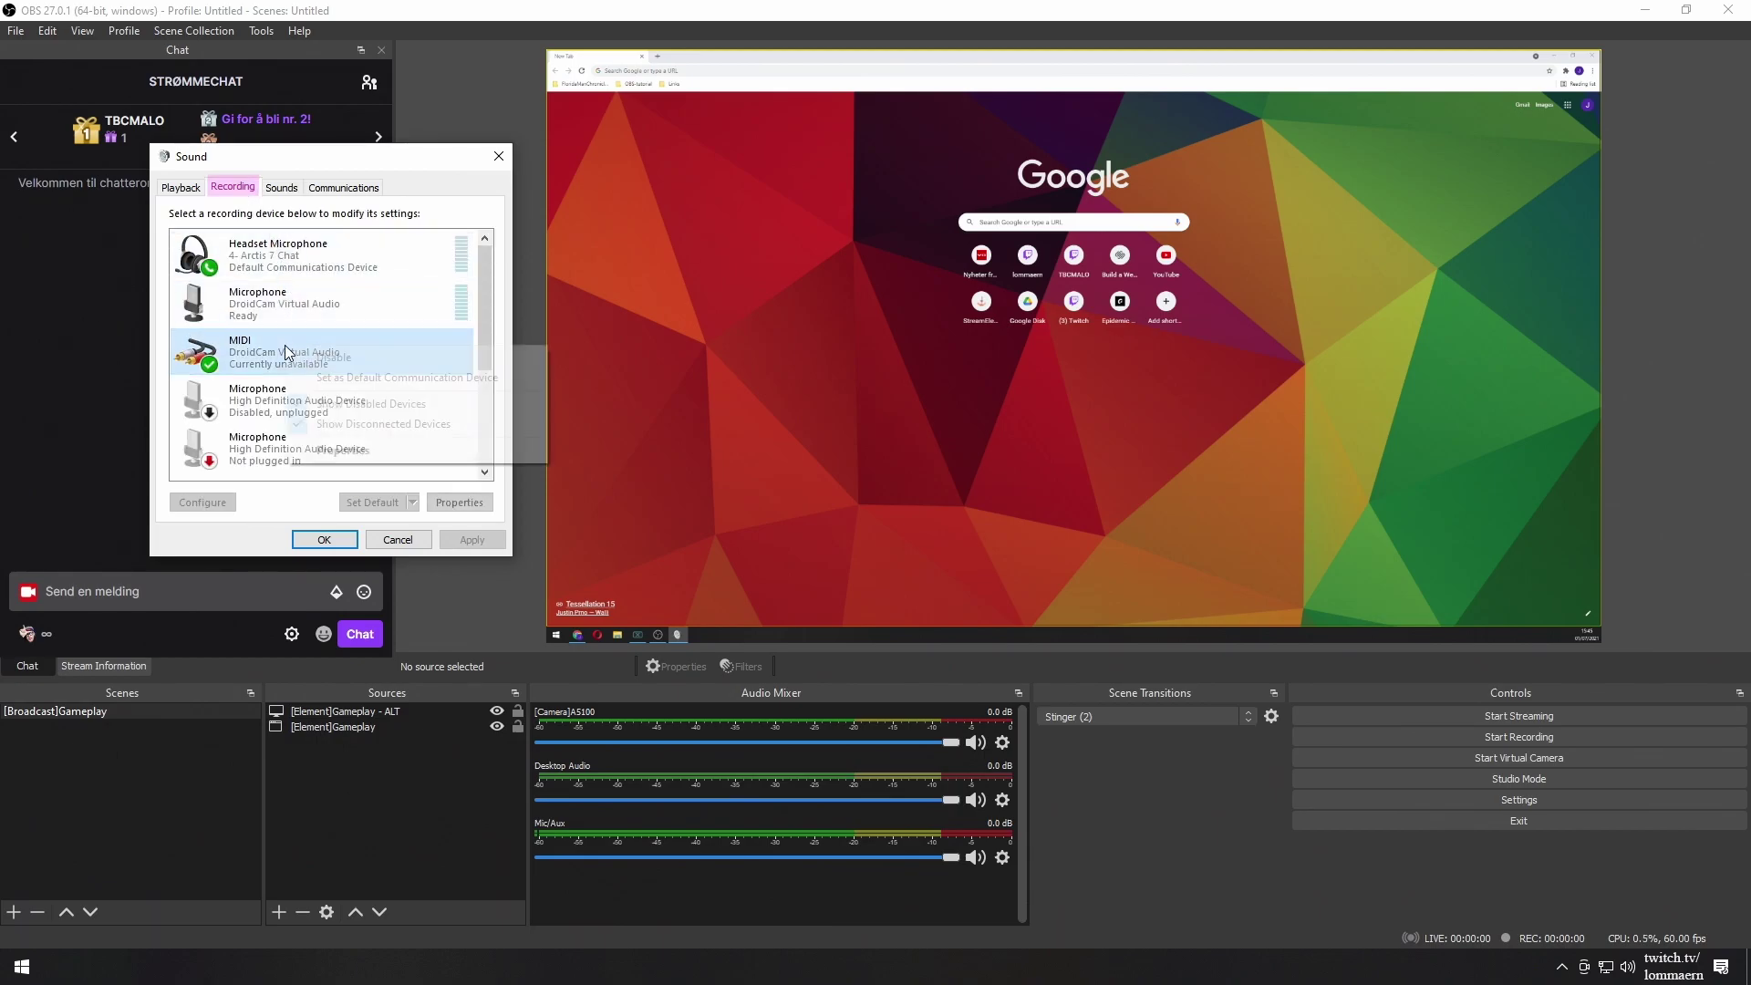
left_click(303, 360)
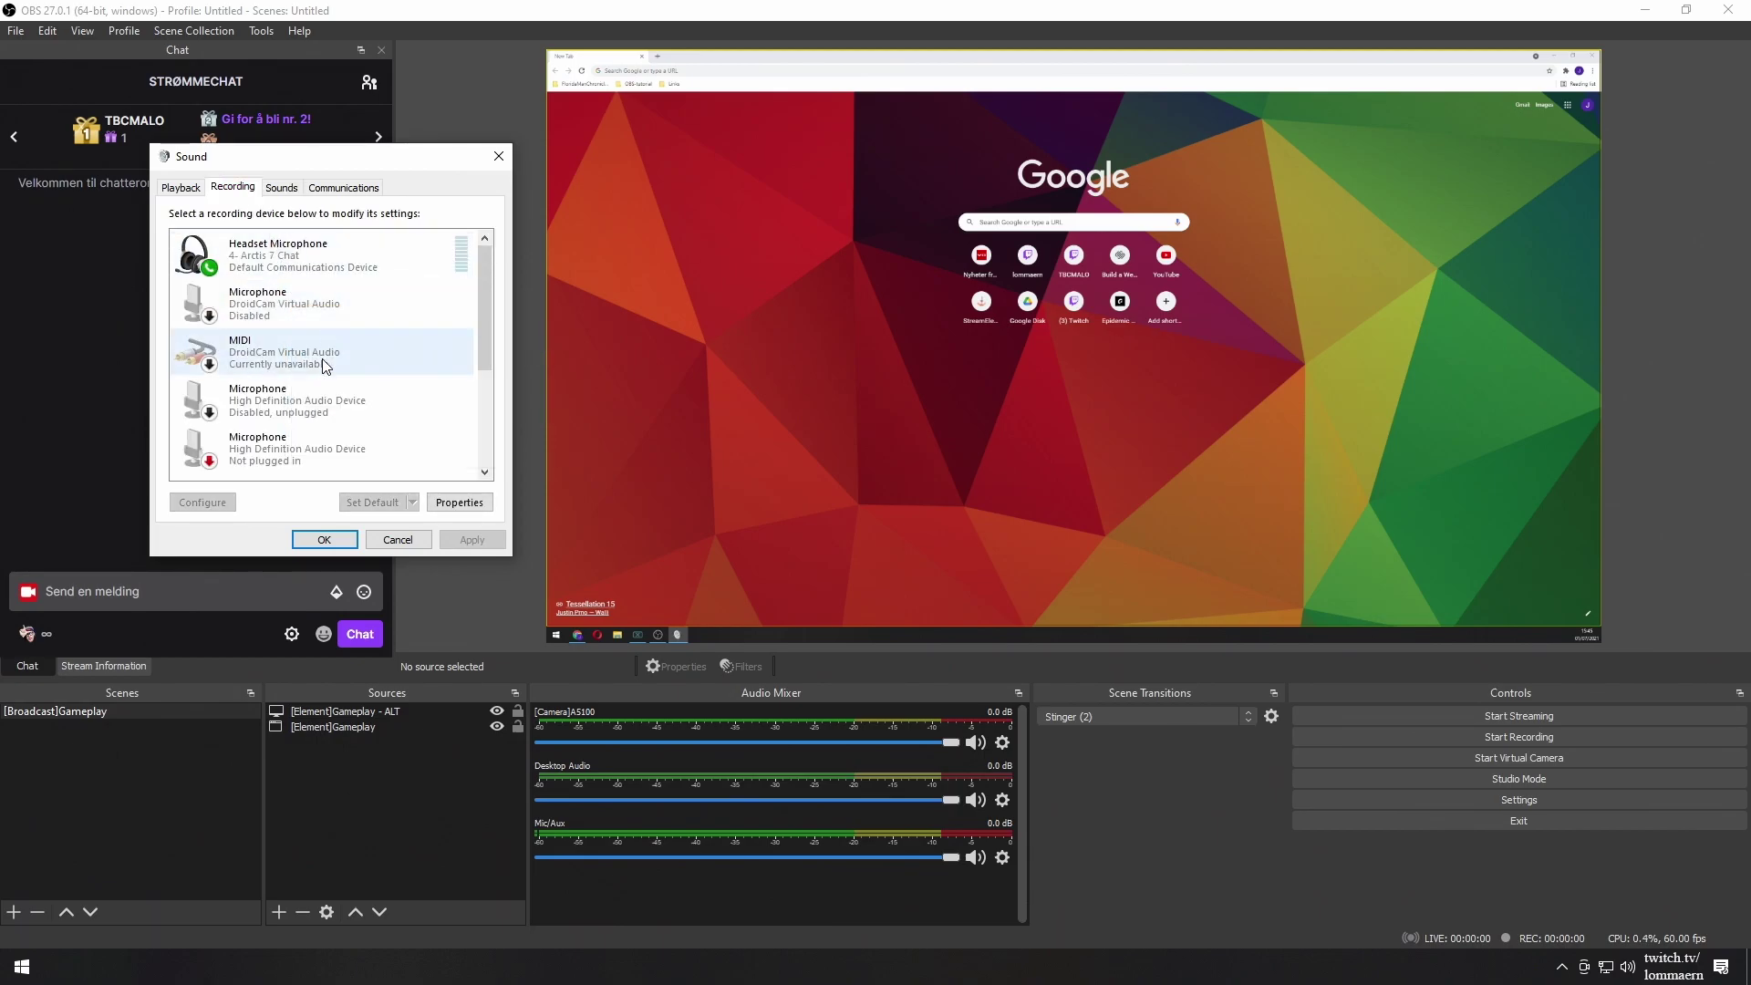
- Make Headset Microphone (Arctis 7 Chat) the default recording device and close the panel
left_click(294, 401)
scroll(297, 411, "down", 2)
scroll(295, 412, "up", 3)
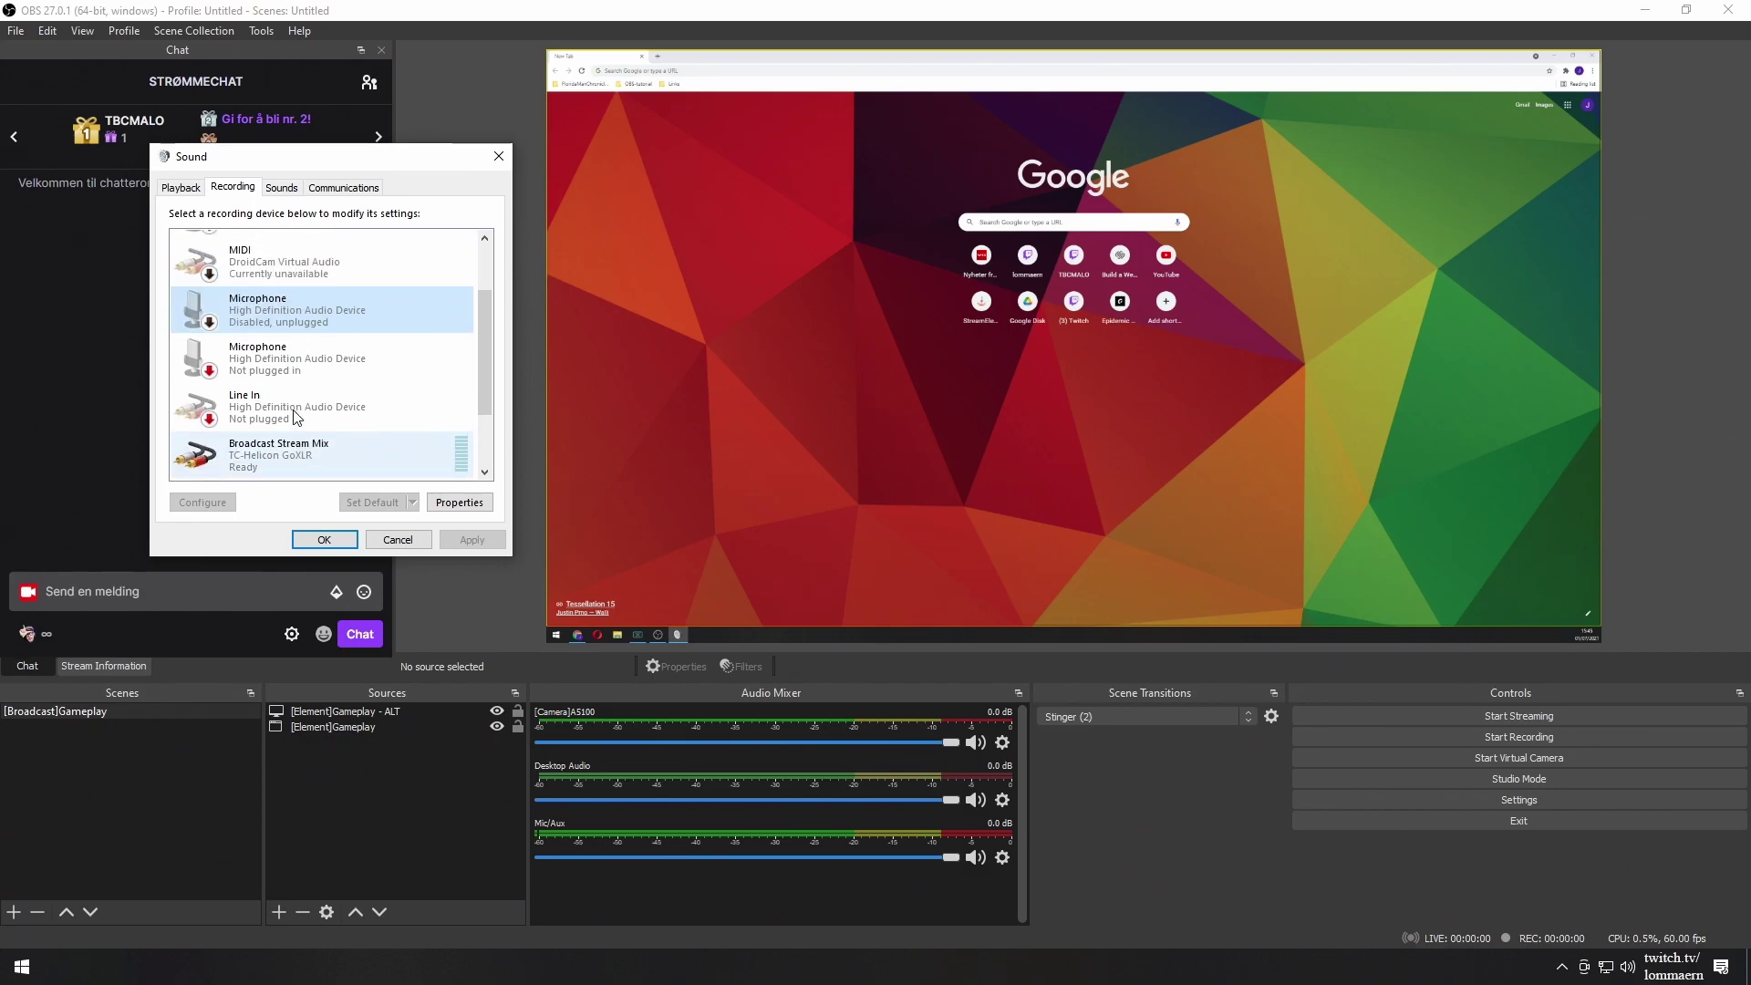
left_click(300, 249)
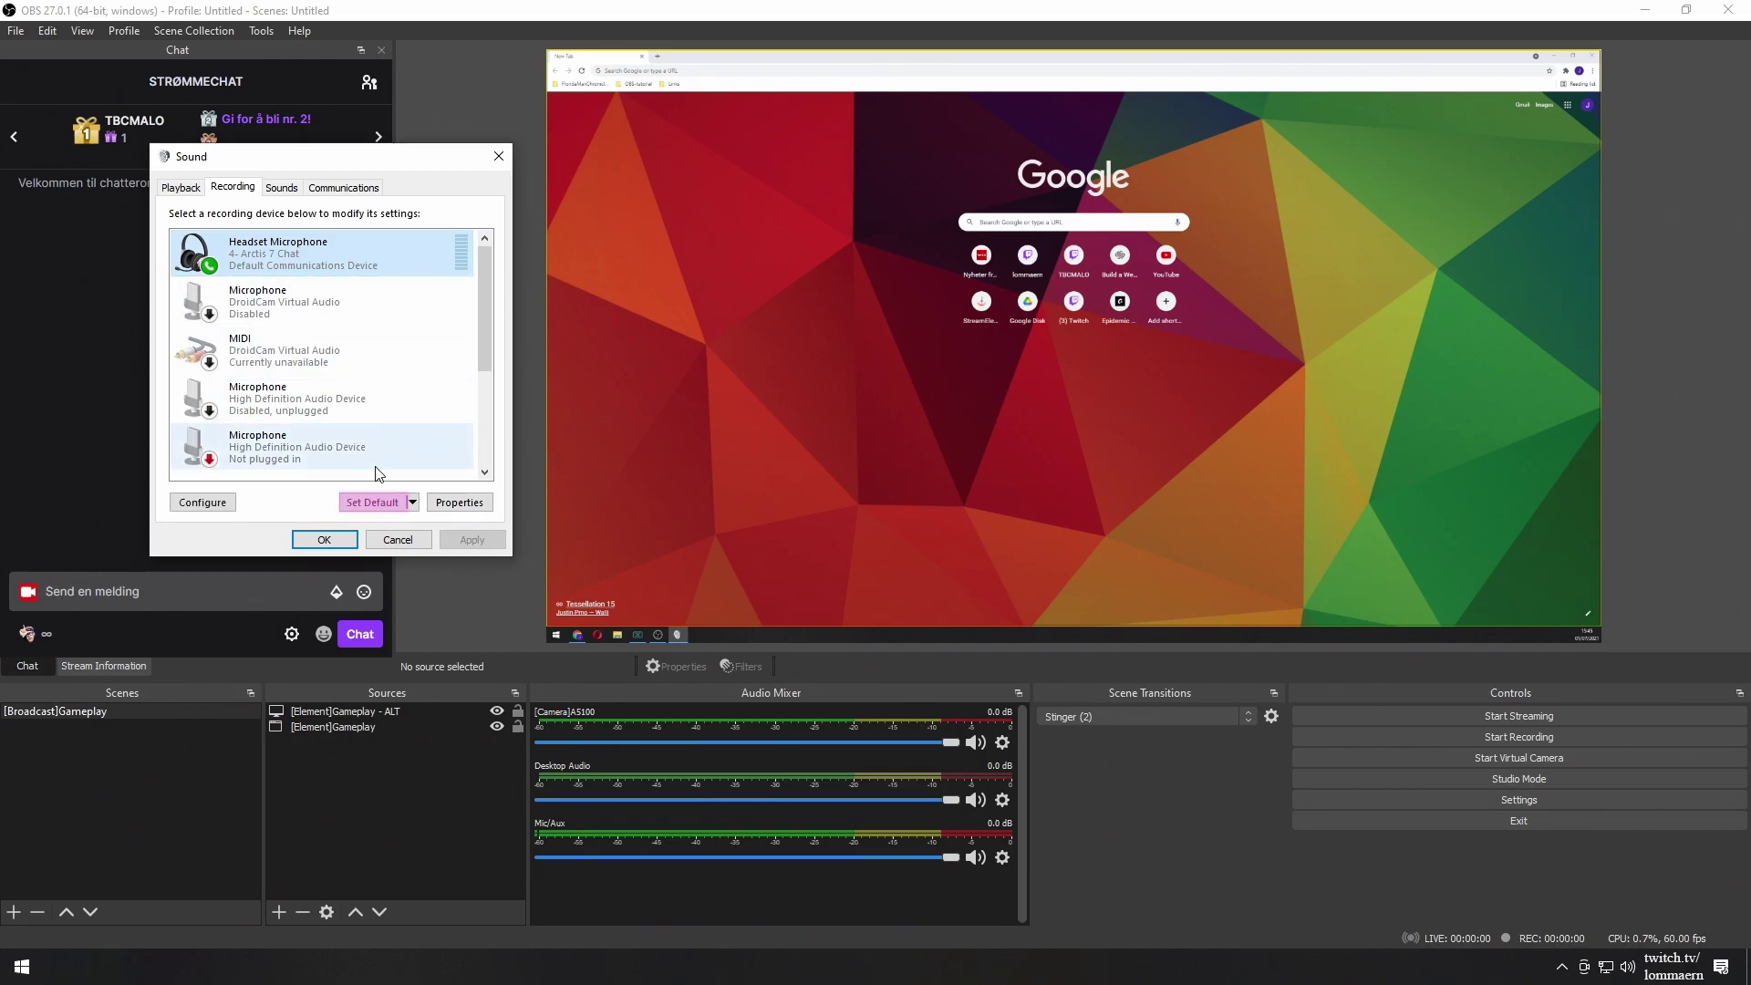
left_click(374, 502)
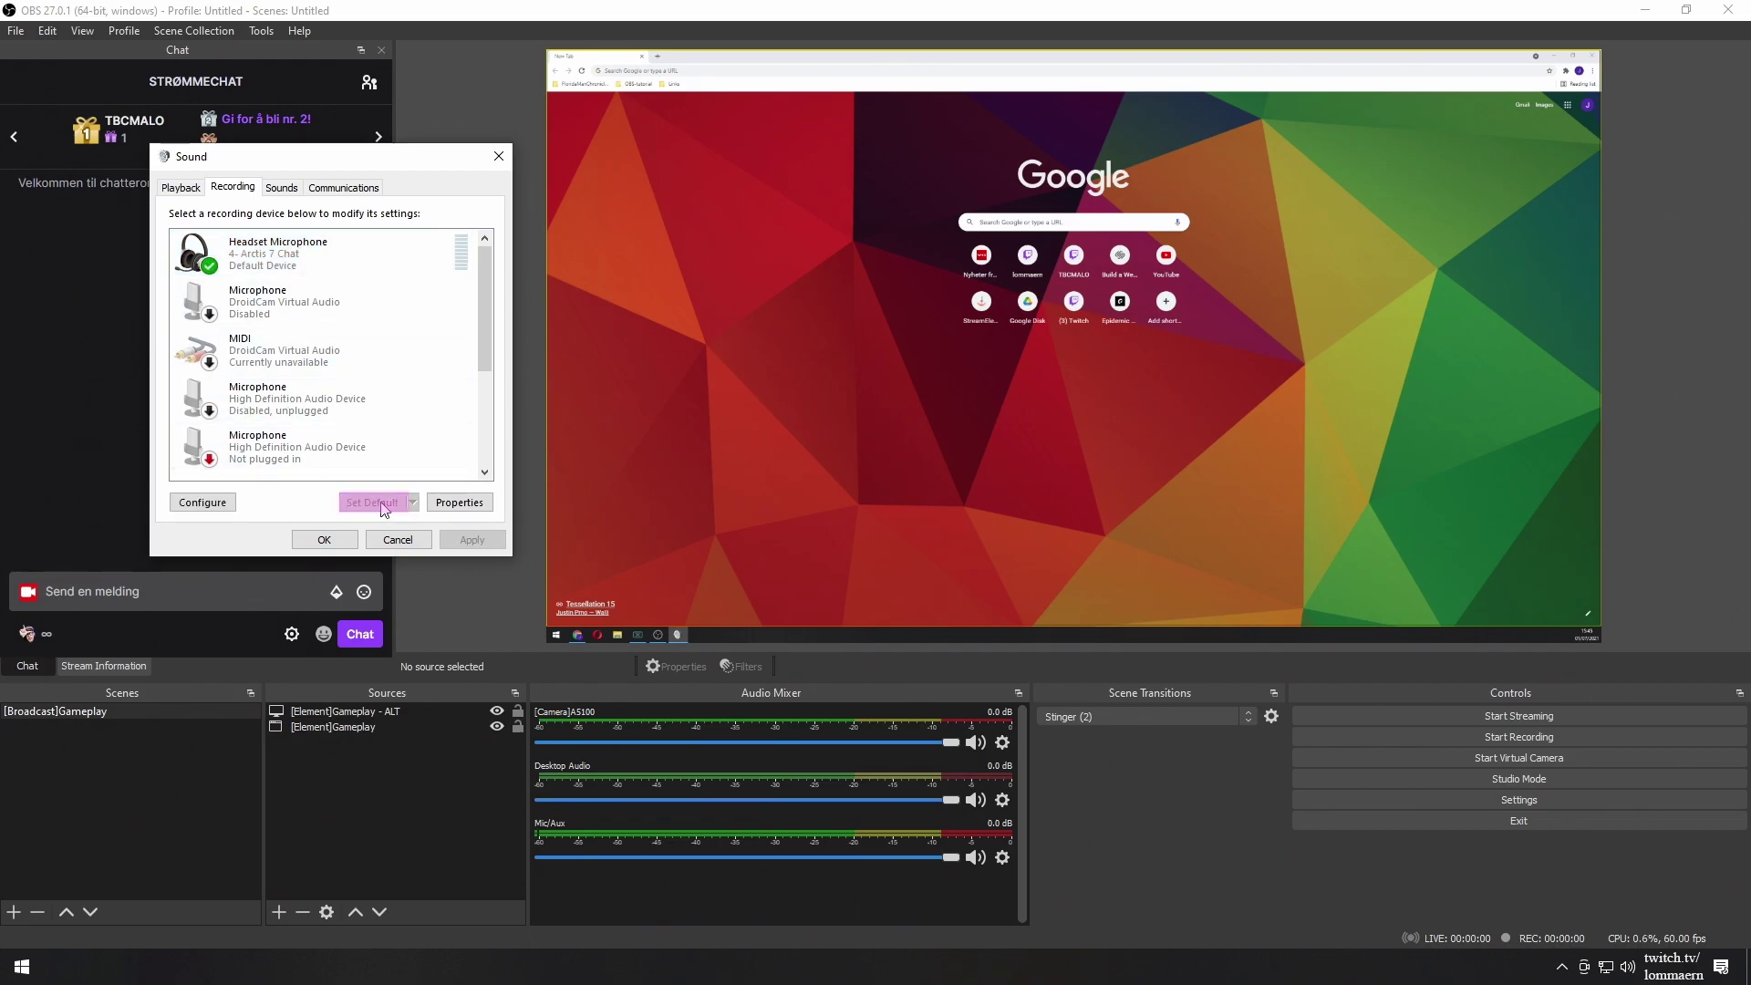
left_click(324, 539)
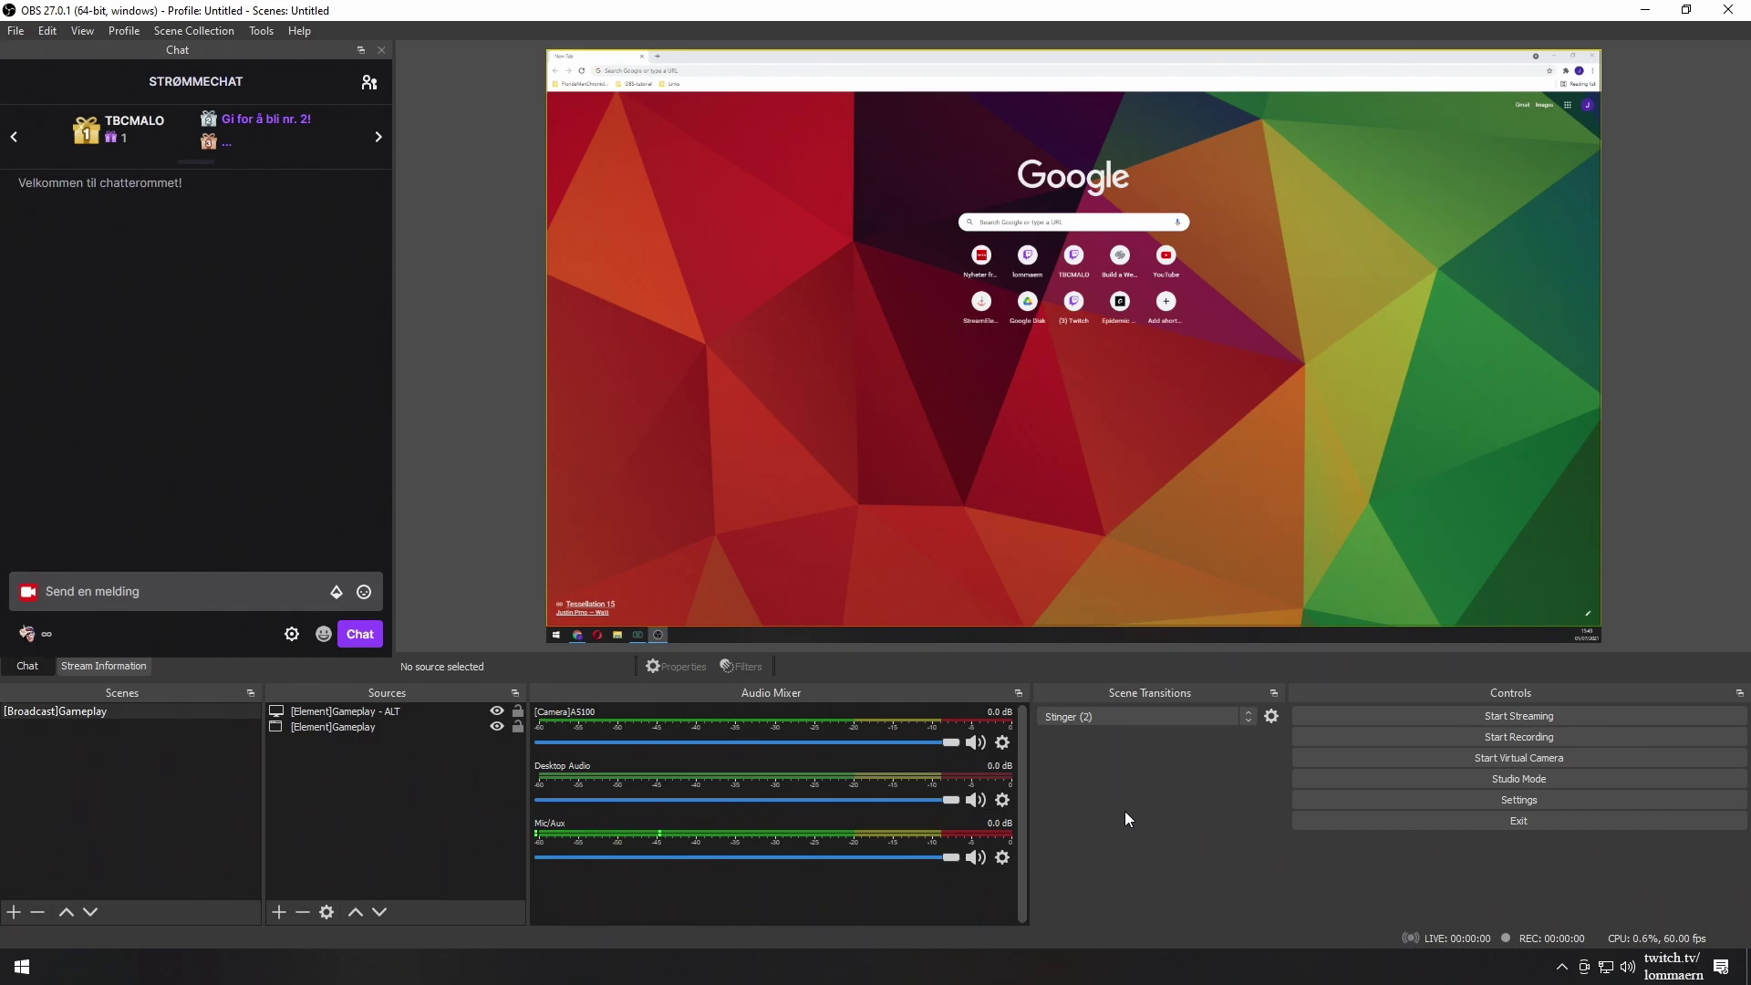
- Keep Desktop Audio on Default and Mic on Chat Mic (TC-Helicon GoXLR), then view Output settings
left_click(1480, 802)
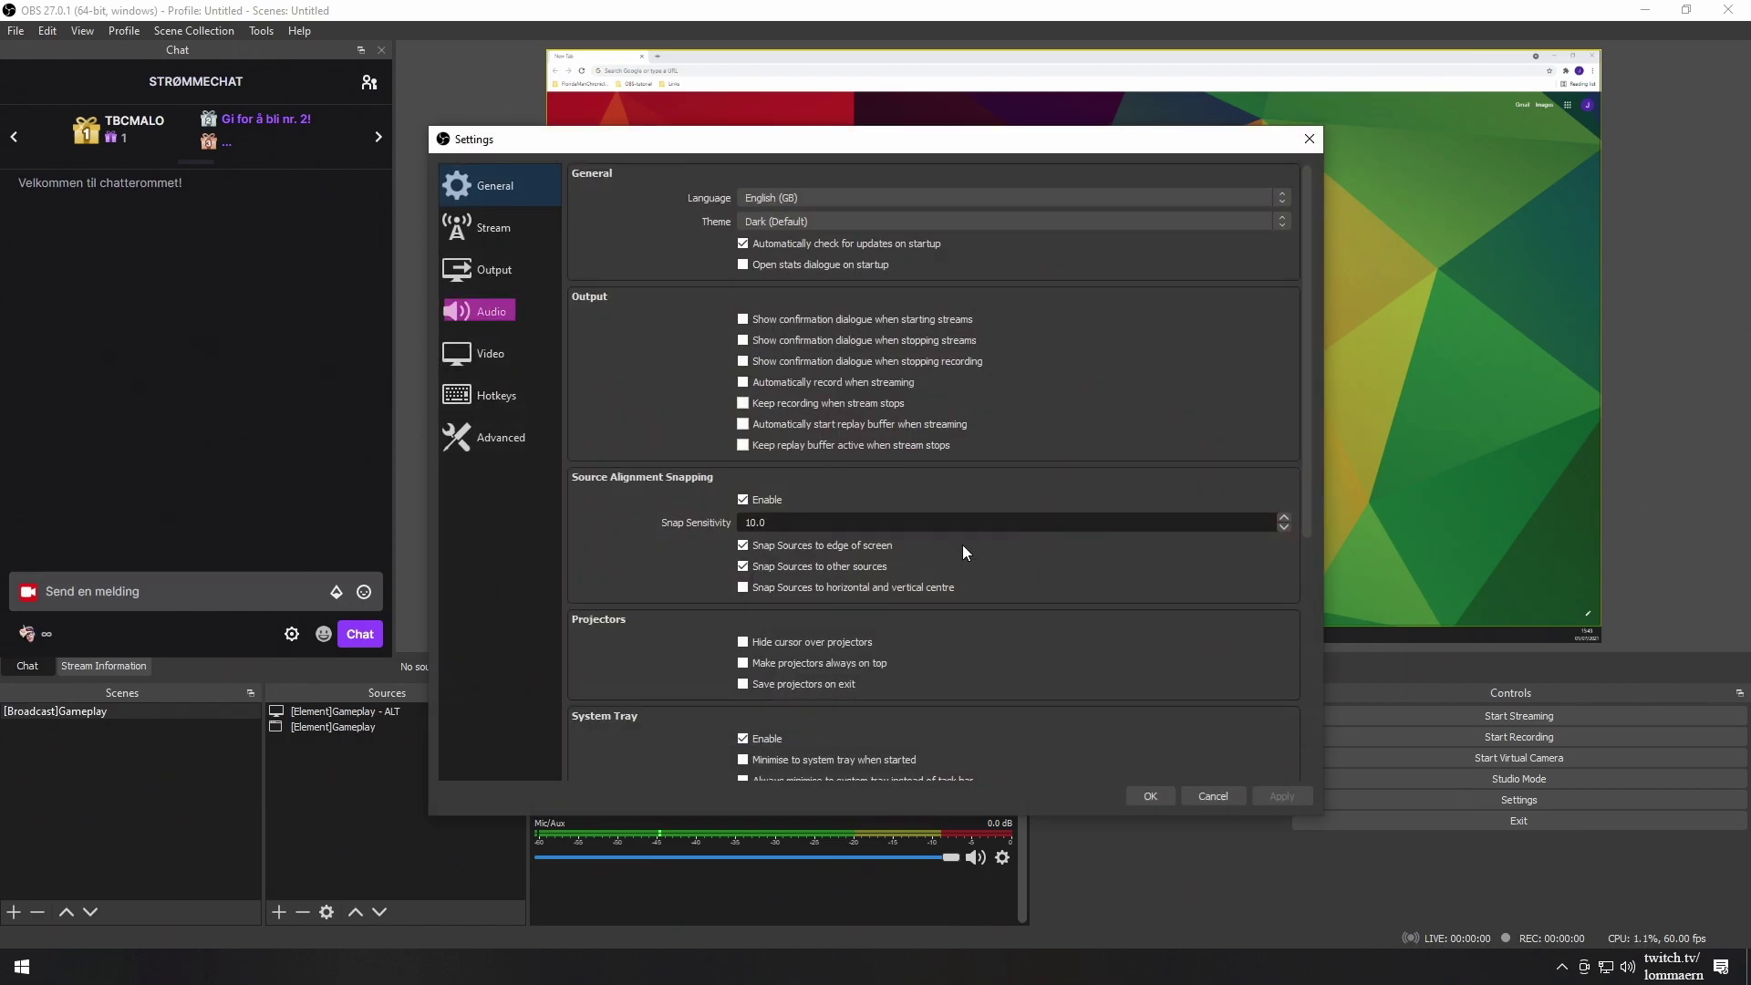
left_click(485, 314)
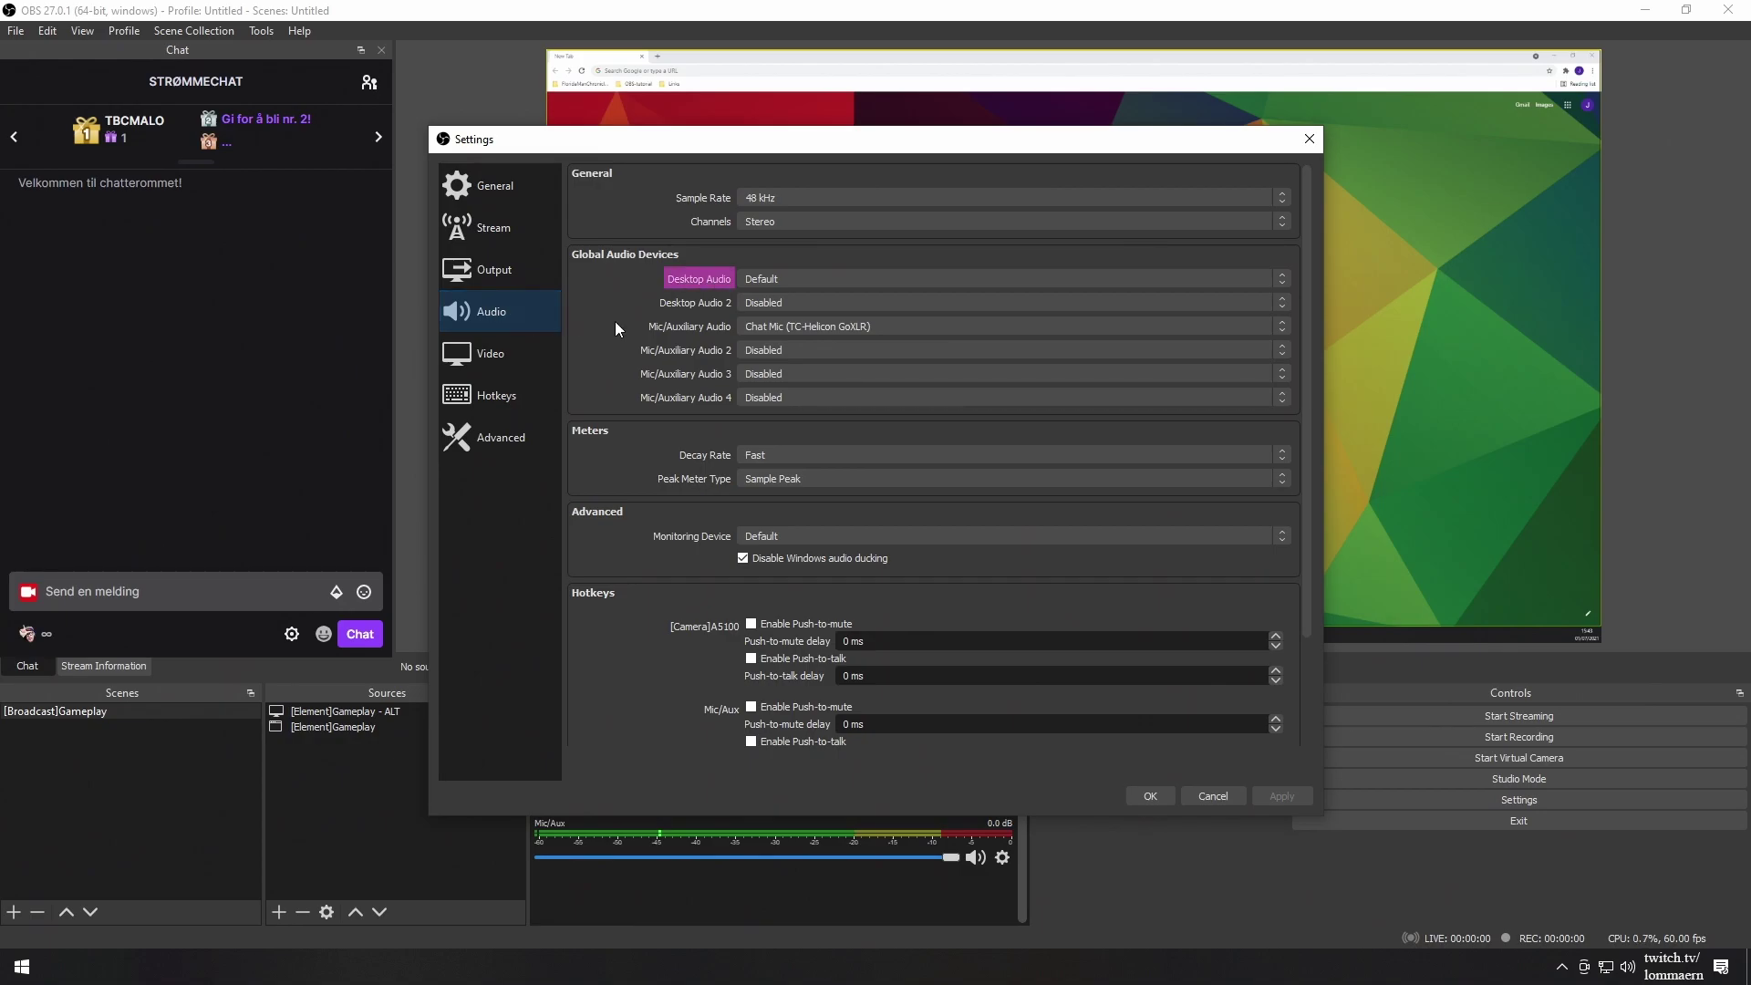
left_click(802, 283)
left_click(805, 306)
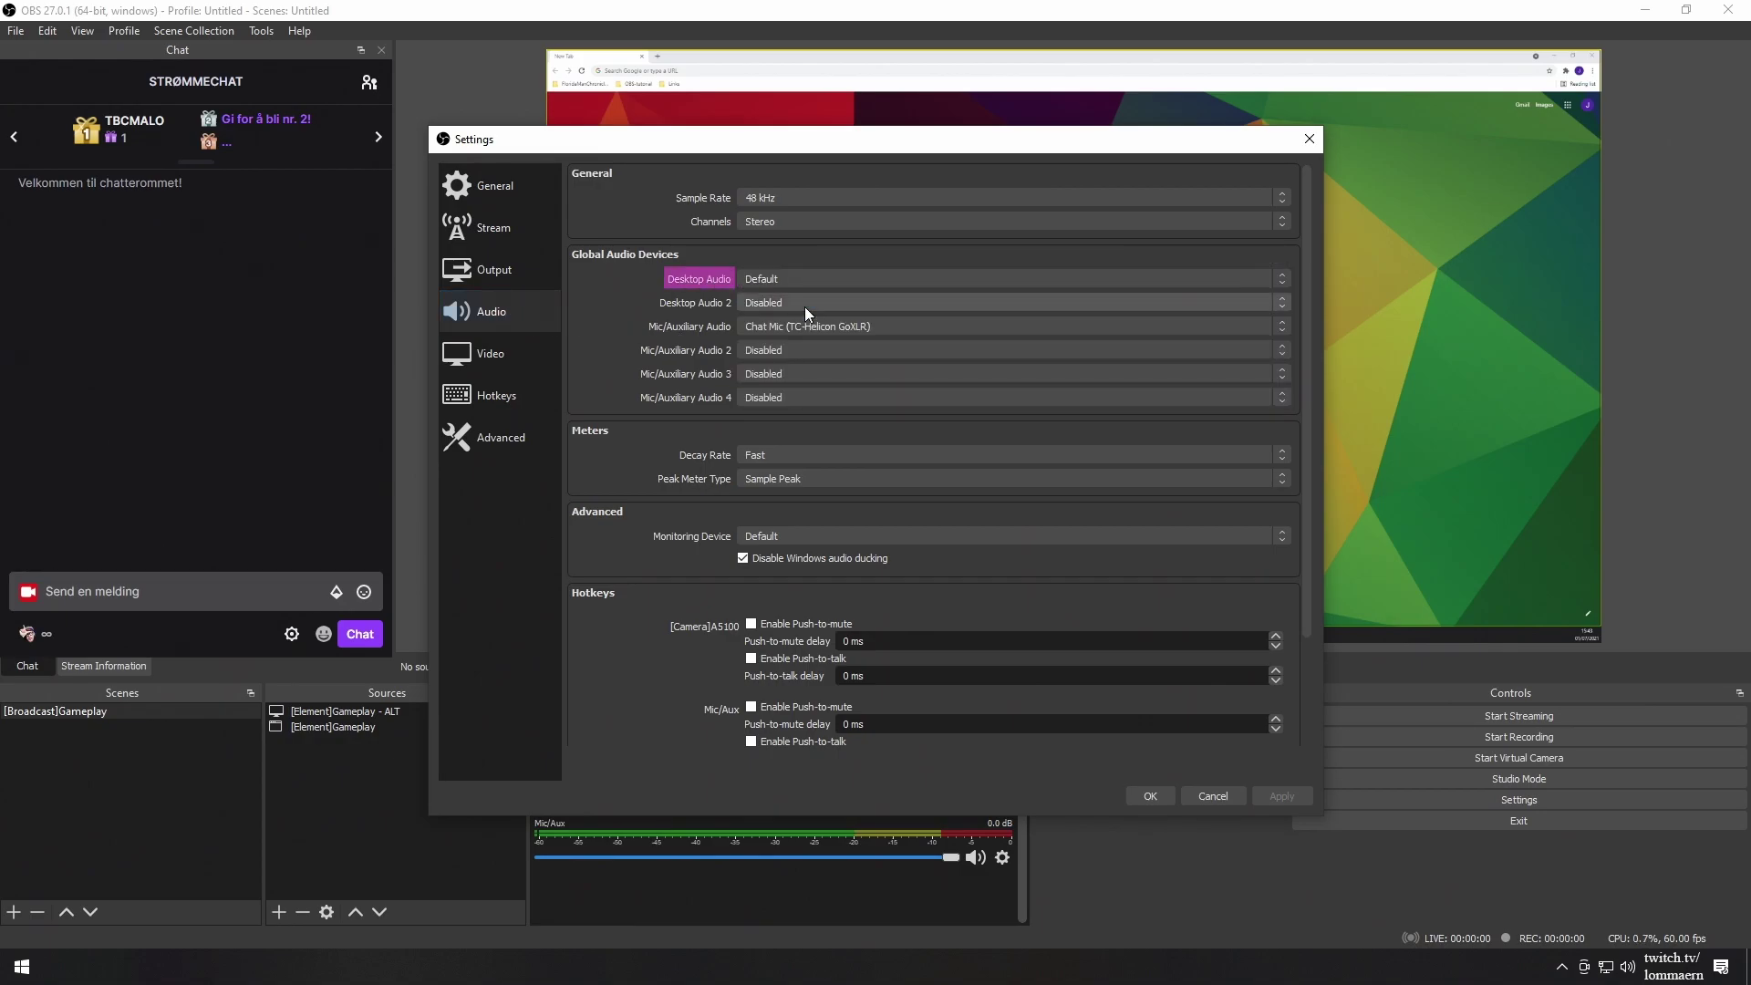
left_click(806, 327)
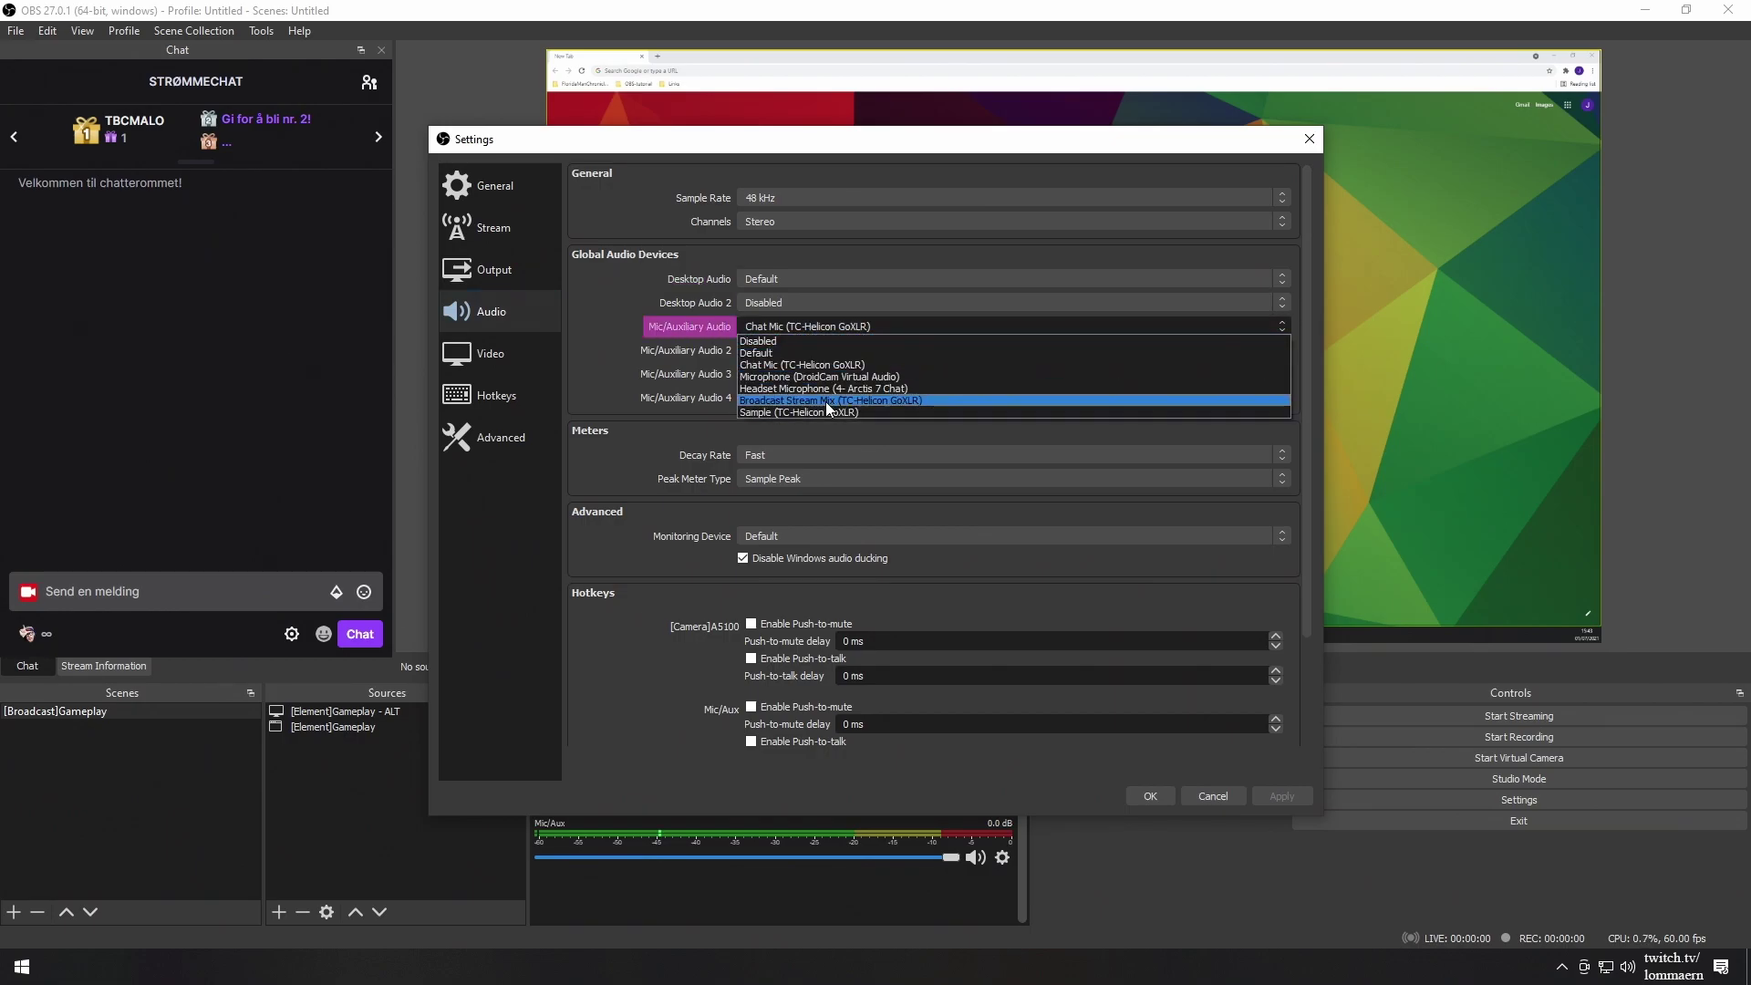
left_click(828, 365)
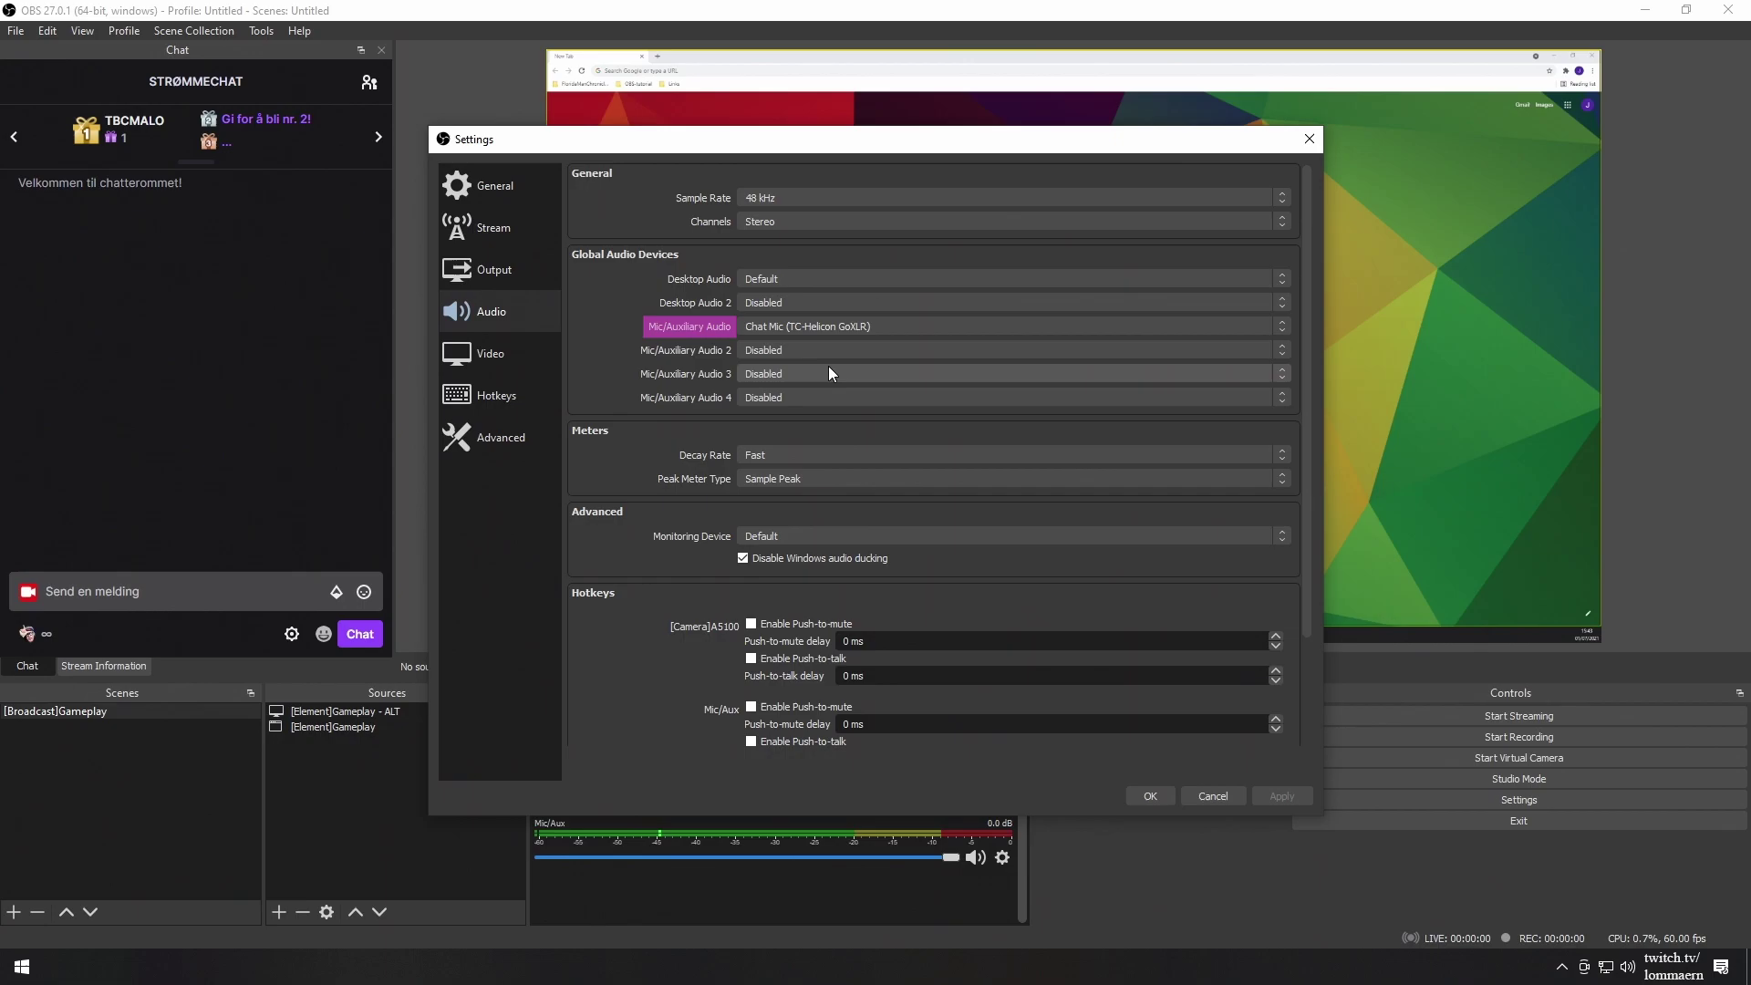
left_click(1148, 796)
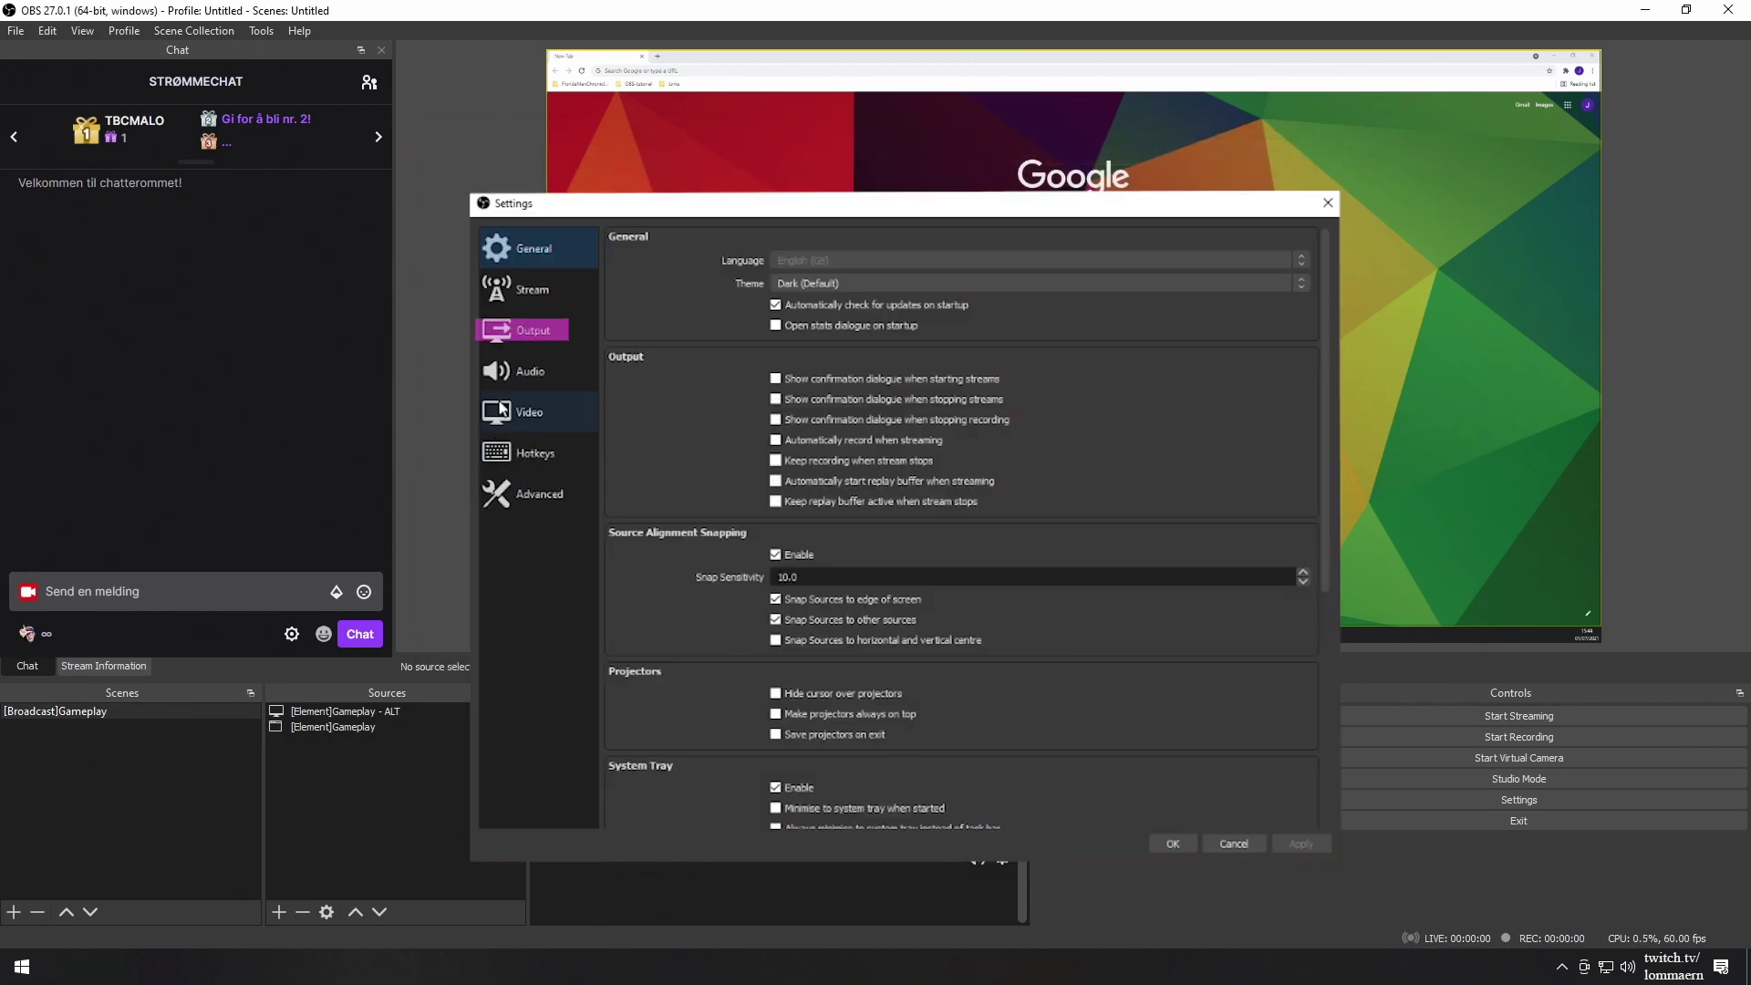
left_click(525, 345)
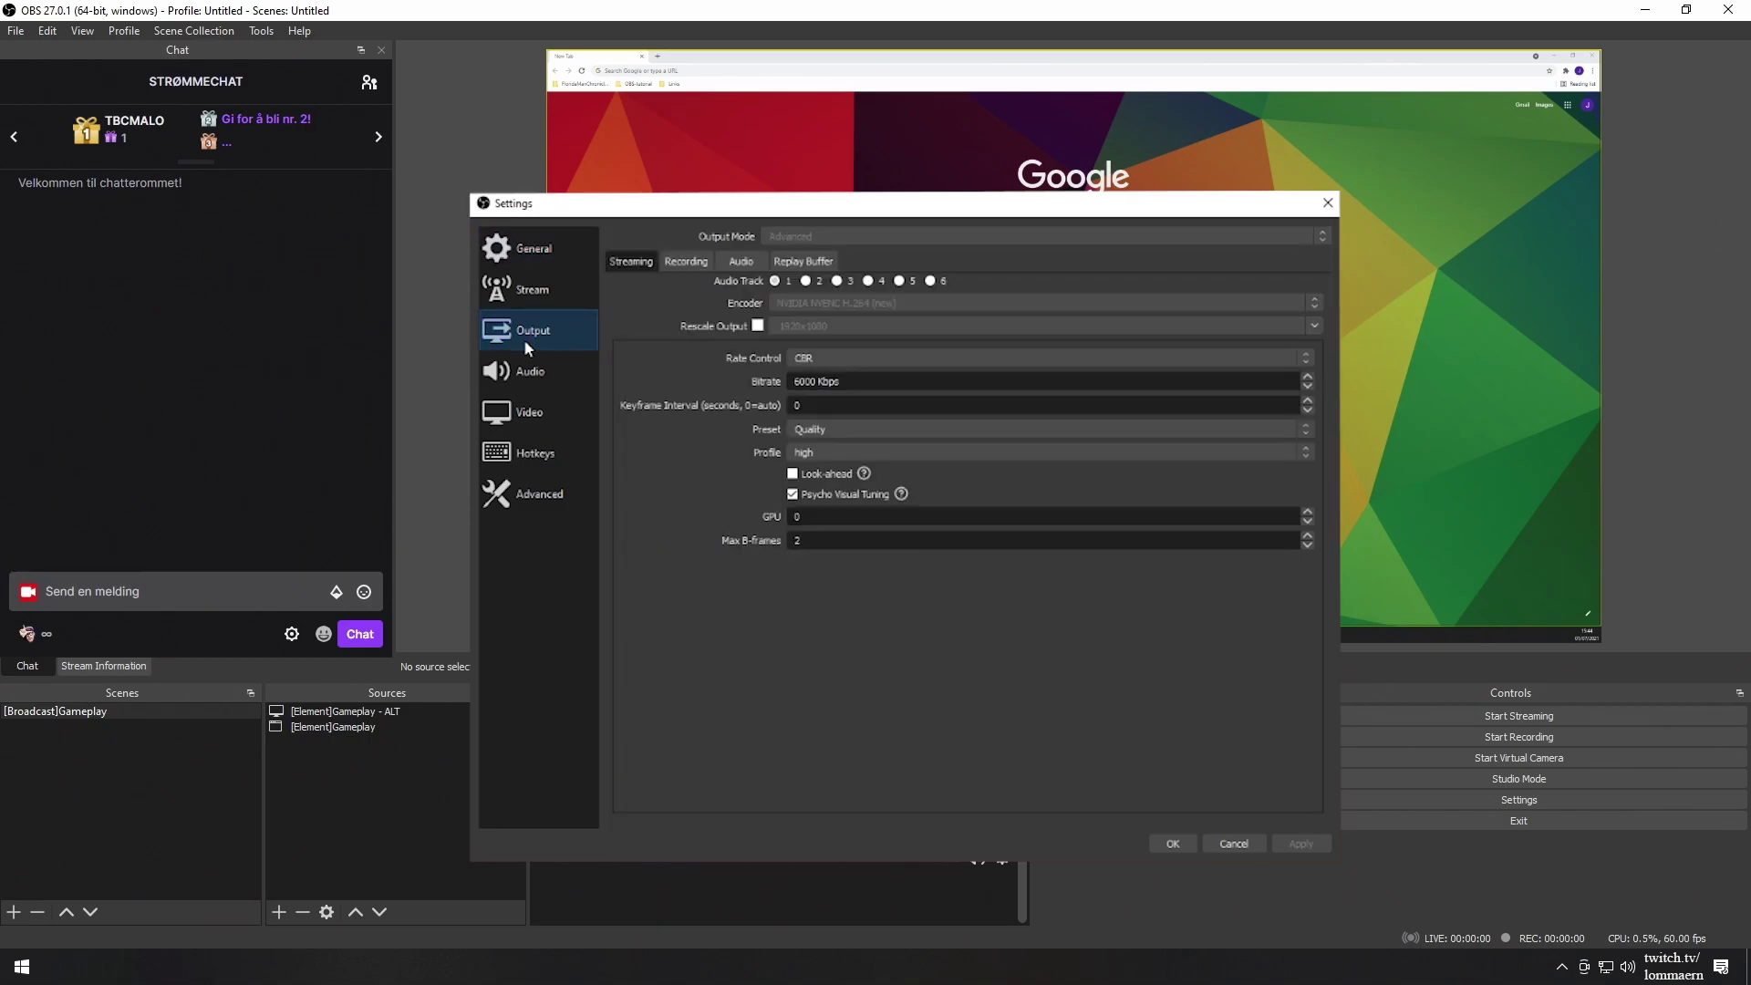